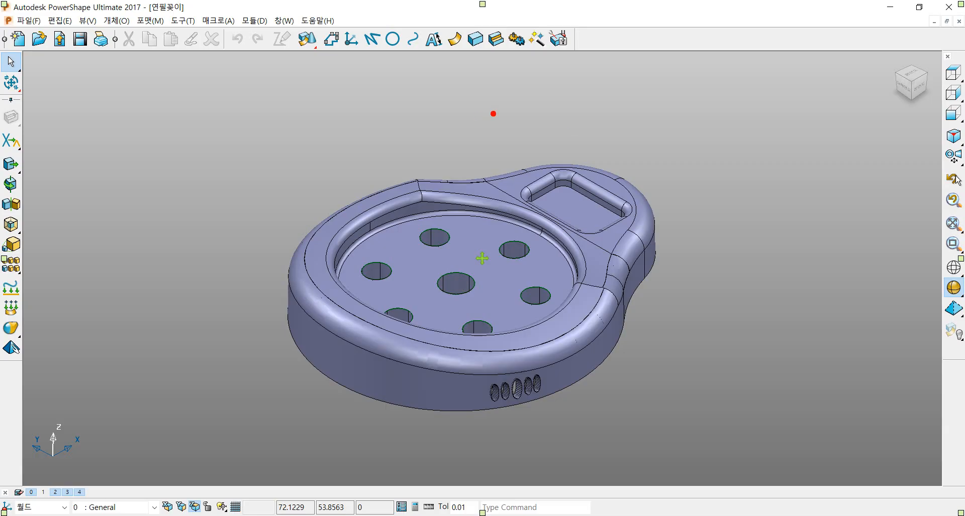
Step: View the whole pencil holder model in profile from the front
{"action": "key", "text": "ctrl+2"}
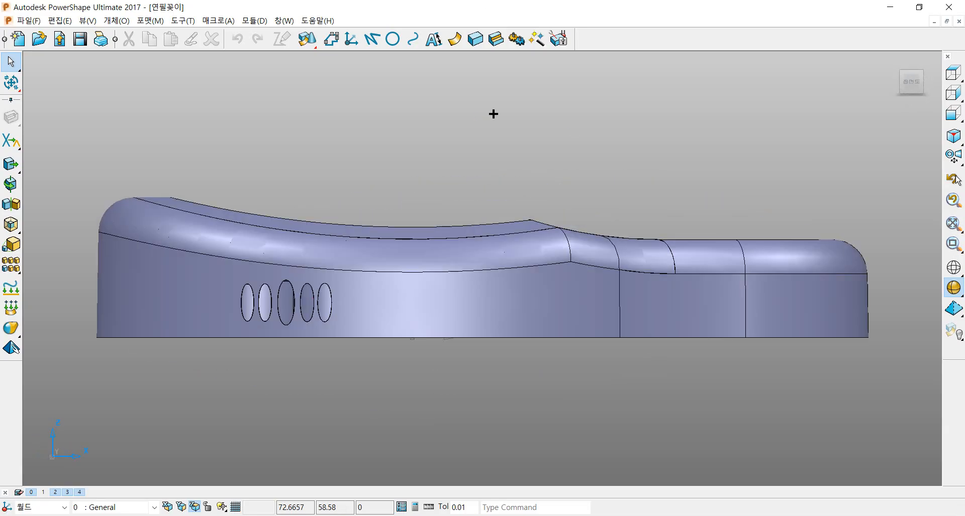
{"action": "scroll", "coordinate": [497, 124], "scroll_direction": "down", "scroll_amount": 3}
{"action": "scroll", "coordinate": [498, 125], "scroll_direction": "down", "scroll_amount": 1}
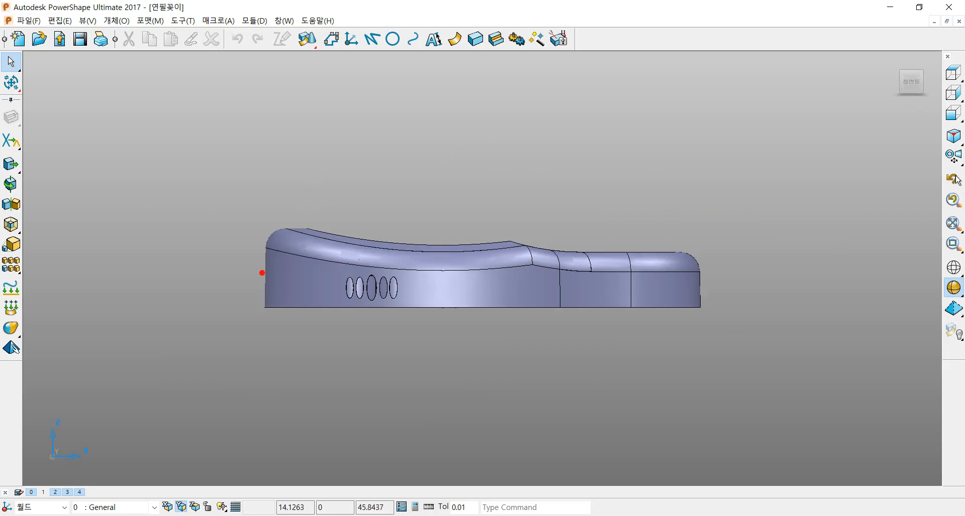
{"action": "mouse_move", "coordinate": [273, 301]}
{"action": "left_mouse_down"}
{"action": "mouse_move", "coordinate": [285, 141]}
{"action": "mouse_move", "coordinate": [539, 154]}
{"action": "mouse_move", "coordinate": [647, 147]}
{"action": "mouse_move", "coordinate": [675, 267]}
{"action": "left_mouse_up"}
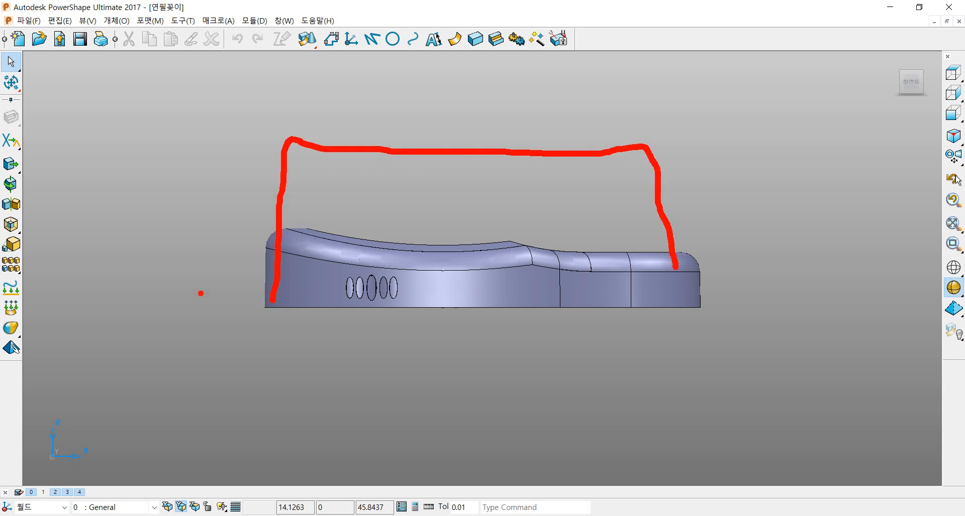
{"action": "mouse_move", "coordinate": [277, 314]}
{"action": "left_mouse_down"}
{"action": "mouse_move", "coordinate": [271, 365]}
{"action": "mouse_move", "coordinate": [375, 394]}
{"action": "mouse_move", "coordinate": [667, 404]}
{"action": "mouse_move", "coordinate": [703, 312]}
{"action": "left_mouse_up"}
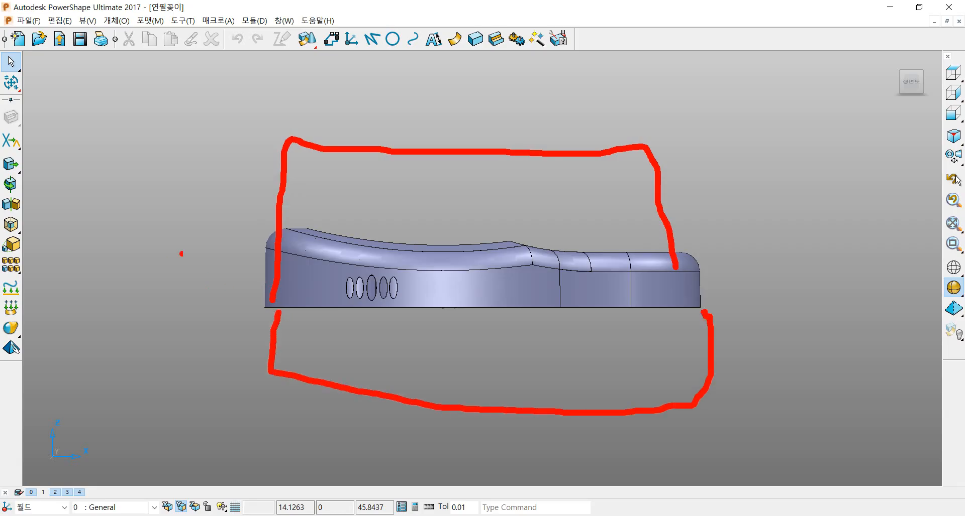
{"action": "left_click_drag", "start_coordinate": [274, 307], "coordinate": [729, 314]}
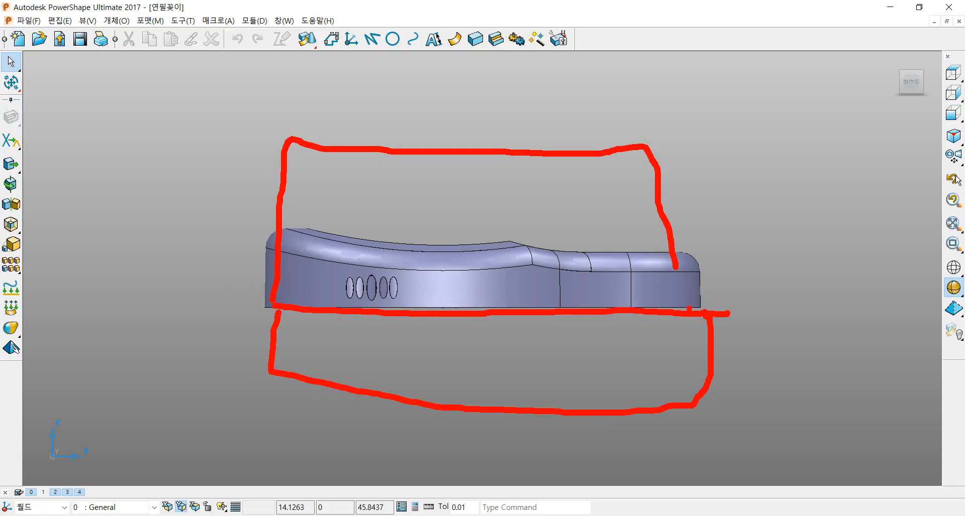
{"action": "mouse_move", "coordinate": [497, 177]}
{"action": "left_mouse_down"}
{"action": "mouse_move", "coordinate": [487, 188]}
{"action": "mouse_move", "coordinate": [510, 184]}
{"action": "mouse_move", "coordinate": [502, 198]}
{"action": "left_mouse_up"}
{"action": "mouse_move", "coordinate": [494, 341]}
{"action": "left_mouse_down"}
{"action": "mouse_move", "coordinate": [479, 345]}
{"action": "mouse_move", "coordinate": [495, 355]}
{"action": "mouse_move", "coordinate": [503, 346]}
{"action": "mouse_move", "coordinate": [502, 368]}
{"action": "mouse_move", "coordinate": [512, 358]}
{"action": "left_mouse_up"}
{"action": "left_click", "coordinate": [516, 355]}
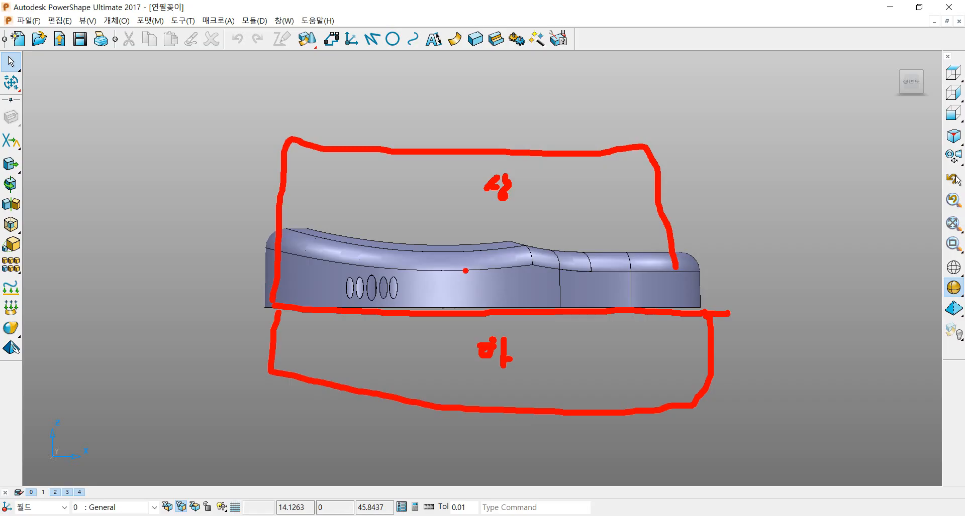
{"action": "left_click", "coordinate": [475, 234]}
{"action": "mouse_move", "coordinate": [470, 264]}
{"action": "left_mouse_down"}
{"action": "mouse_move", "coordinate": [469, 229]}
{"action": "mouse_move", "coordinate": [461, 239]}
{"action": "mouse_move", "coordinate": [486, 236]}
{"action": "left_mouse_up"}
{"action": "left_click_drag", "start_coordinate": [532, 295], "coordinate": [542, 344]}
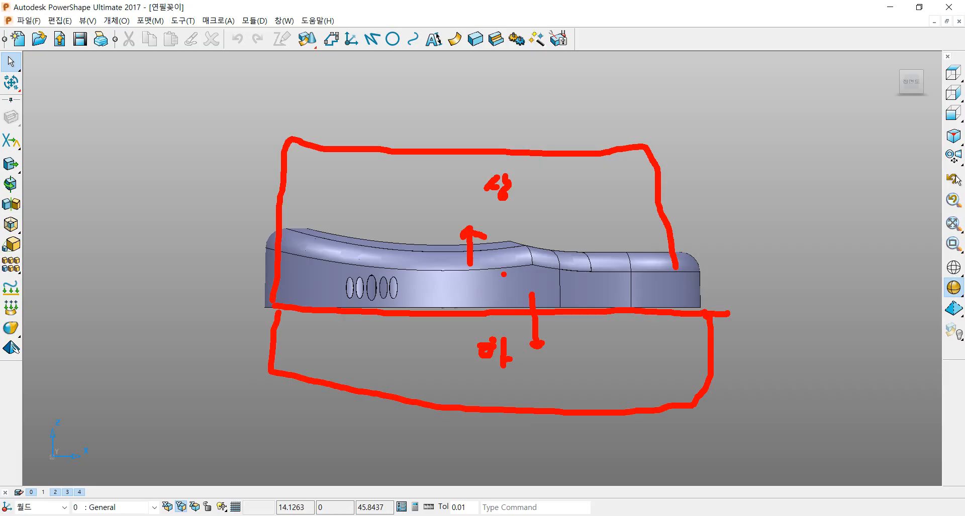
{"action": "key", "text": "Escape"}
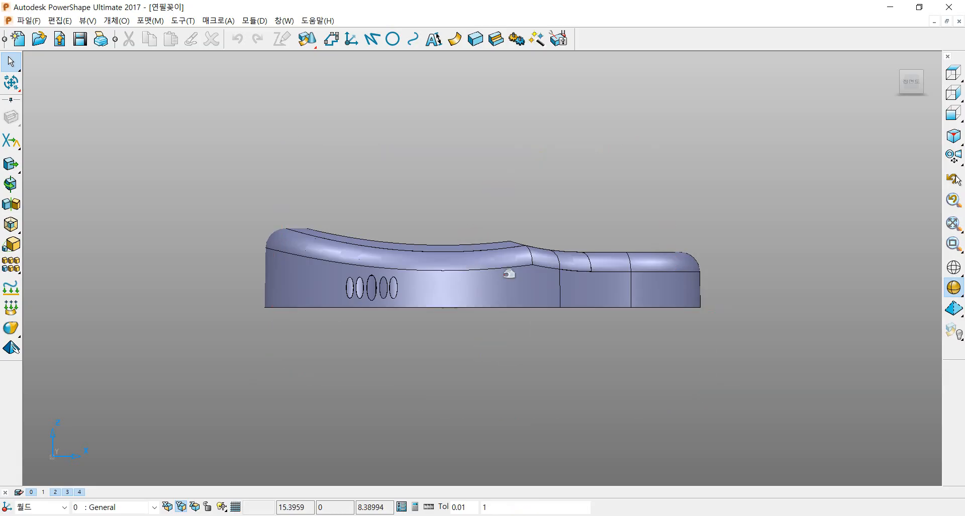
Step: Return the pencil holder to an isometric view, inspect the options available for the solid, and clear its selection
{"action": "left_click", "coordinate": [507, 274]}
{"action": "key", "text": "ctrl+1"}
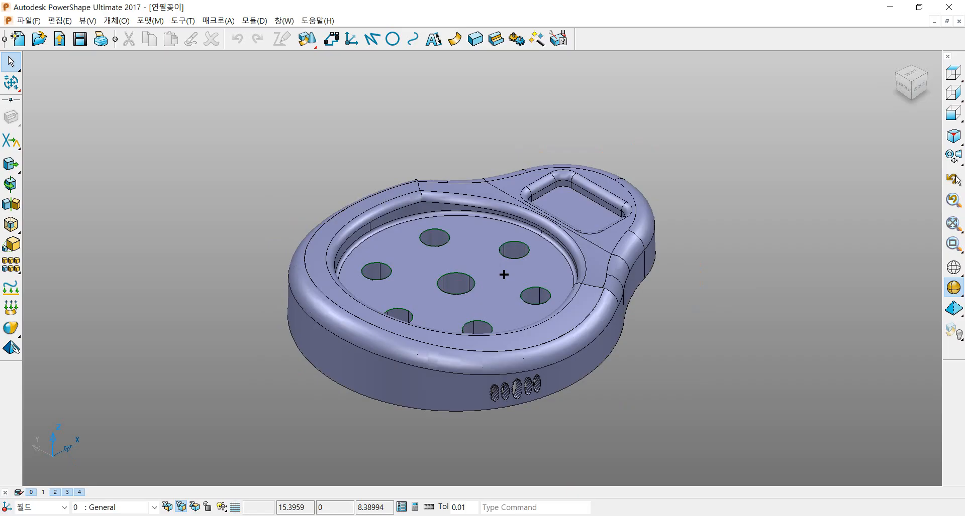
{"action": "left_click", "coordinate": [503, 274]}
{"action": "left_click", "coordinate": [683, 194]}
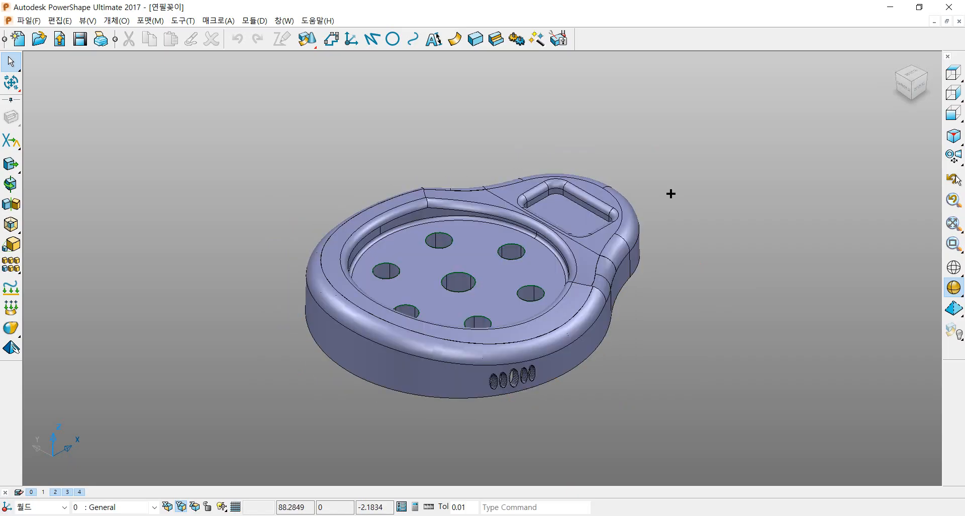
{"action": "right_click", "coordinate": [467, 229]}
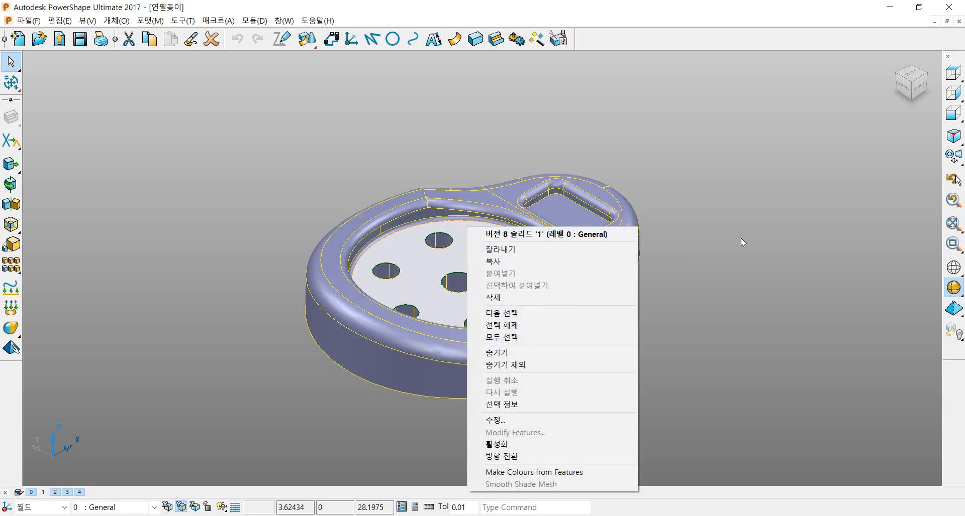
{"action": "left_click", "coordinate": [725, 237]}
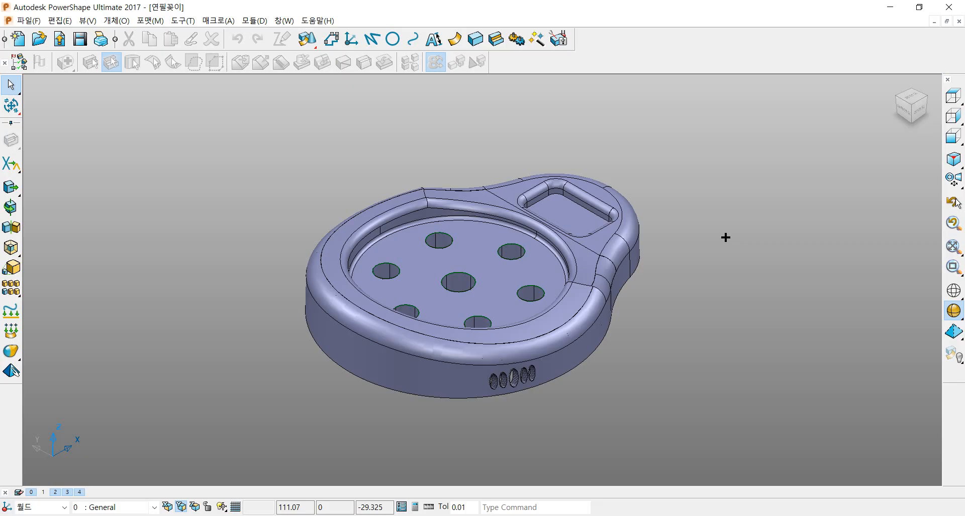
{"action": "left_click", "coordinate": [553, 231]}
{"action": "key", "text": "ctrl+2"}
{"action": "mouse_move", "coordinate": [447, 87]}
{"action": "left_mouse_down"}
{"action": "mouse_move", "coordinate": [458, 91]}
{"action": "mouse_move", "coordinate": [451, 122]}
{"action": "mouse_move", "coordinate": [535, 105]}
{"action": "mouse_move", "coordinate": [526, 112]}
{"action": "mouse_move", "coordinate": [546, 111]}
{"action": "mouse_move", "coordinate": [543, 125]}
{"action": "left_mouse_up"}
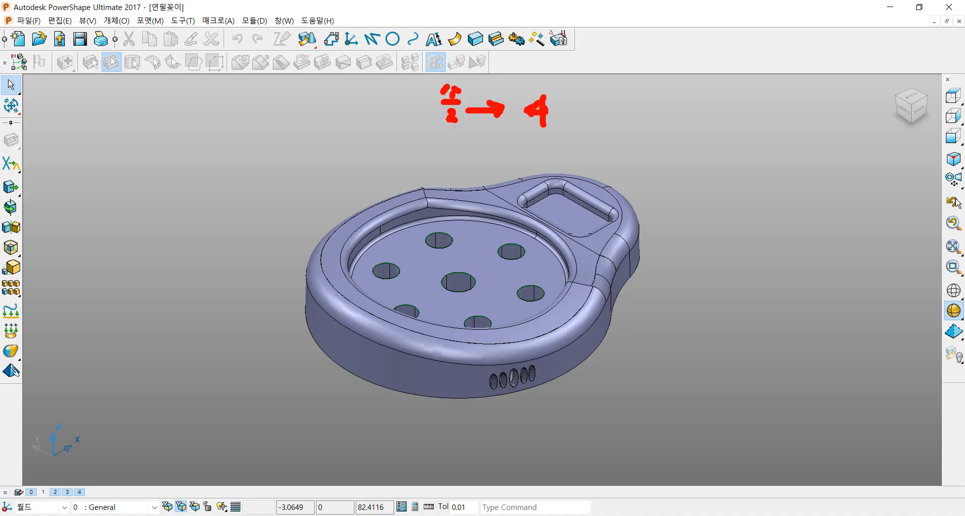
{"action": "mouse_move", "coordinate": [559, 107]}
{"action": "left_mouse_down"}
{"action": "mouse_move", "coordinate": [591, 113]}
{"action": "mouse_move", "coordinate": [575, 130]}
{"action": "mouse_move", "coordinate": [612, 134]}
{"action": "left_mouse_up"}
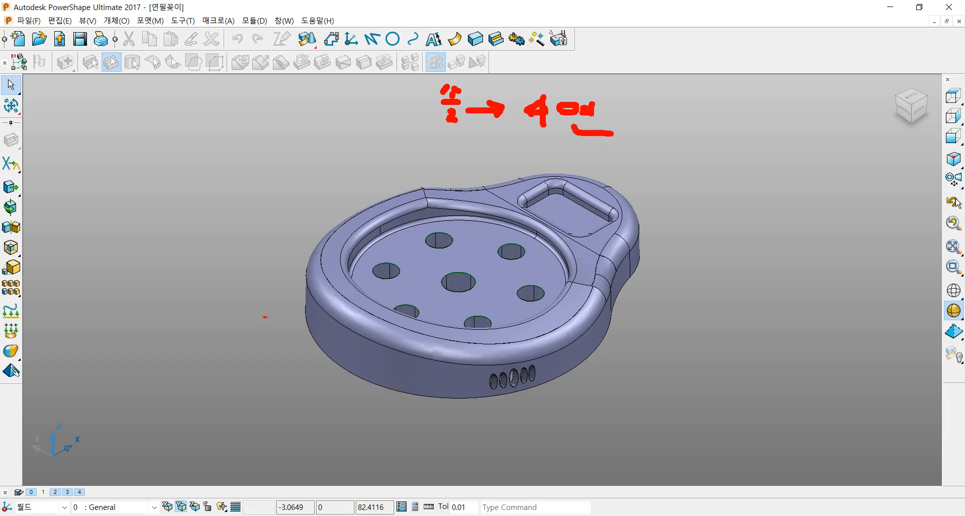
{"action": "mouse_move", "coordinate": [158, 122]}
{"action": "left_mouse_down"}
{"action": "mouse_move", "coordinate": [189, 132]}
{"action": "mouse_move", "coordinate": [174, 131]}
{"action": "mouse_move", "coordinate": [164, 146]}
{"action": "mouse_move", "coordinate": [182, 145]}
{"action": "mouse_move", "coordinate": [162, 168]}
{"action": "mouse_move", "coordinate": [194, 173]}
{"action": "left_mouse_up"}
{"action": "mouse_move", "coordinate": [204, 146]}
{"action": "left_mouse_down"}
{"action": "mouse_move", "coordinate": [215, 136]}
{"action": "mouse_move", "coordinate": [210, 151]}
{"action": "mouse_move", "coordinate": [224, 160]}
{"action": "mouse_move", "coordinate": [234, 145]}
{"action": "mouse_move", "coordinate": [233, 162]}
{"action": "mouse_move", "coordinate": [250, 151]}
{"action": "mouse_move", "coordinate": [255, 135]}
{"action": "mouse_move", "coordinate": [244, 132]}
{"action": "left_mouse_up"}
{"action": "left_click", "coordinate": [224, 156]}
{"action": "left_click_drag", "start_coordinate": [270, 139], "coordinate": [289, 139]}
{"action": "mouse_move", "coordinate": [267, 149]}
{"action": "left_mouse_down"}
{"action": "mouse_move", "coordinate": [289, 149]}
{"action": "mouse_move", "coordinate": [289, 131]}
{"action": "mouse_move", "coordinate": [289, 160]}
{"action": "mouse_move", "coordinate": [277, 164]}
{"action": "mouse_move", "coordinate": [294, 162]}
{"action": "left_mouse_up"}
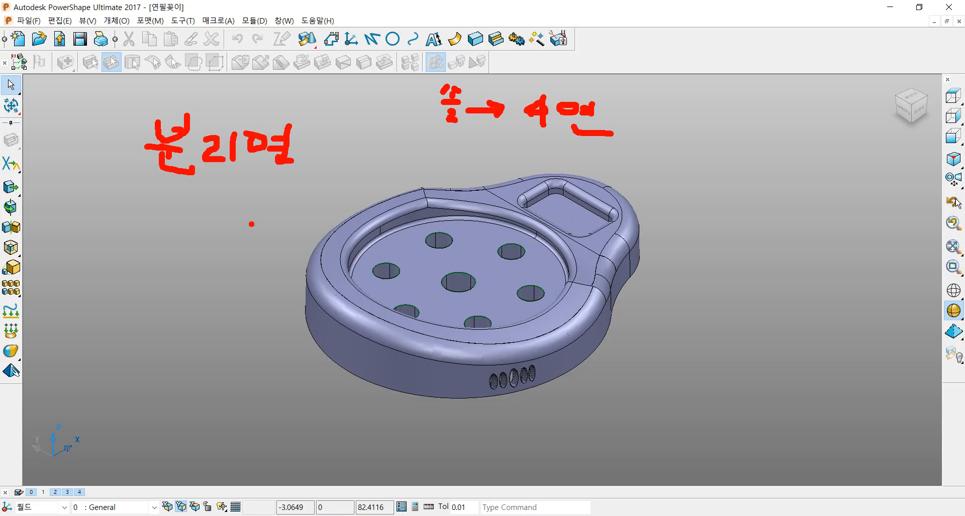
{"action": "left_click_drag", "start_coordinate": [214, 185], "coordinate": [202, 217]}
{"action": "mouse_move", "coordinate": [213, 183]}
{"action": "left_mouse_down"}
{"action": "mouse_move", "coordinate": [194, 190]}
{"action": "mouse_move", "coordinate": [224, 199]}
{"action": "left_mouse_up"}
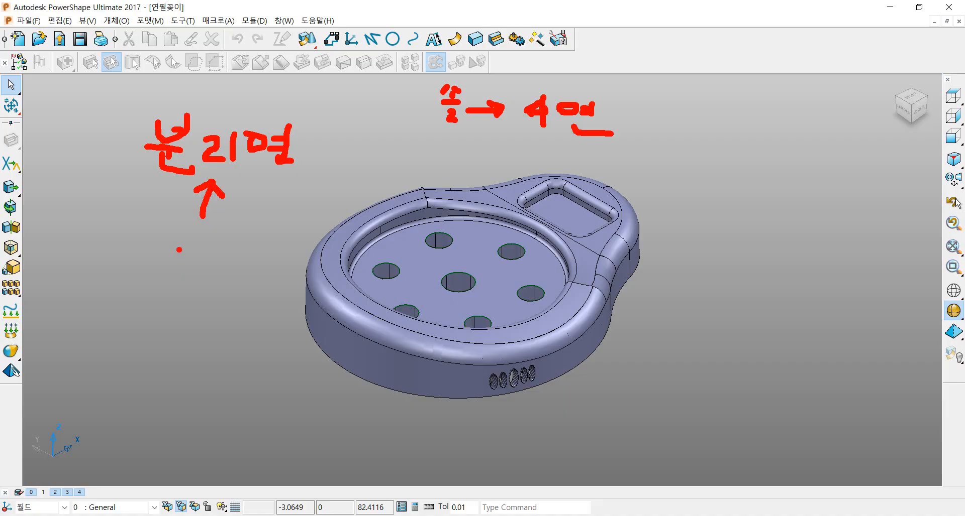
{"action": "mouse_move", "coordinate": [180, 248]}
{"action": "left_mouse_down"}
{"action": "mouse_move", "coordinate": [167, 263]}
{"action": "mouse_move", "coordinate": [201, 257]}
{"action": "left_mouse_up"}
{"action": "mouse_move", "coordinate": [202, 240]}
{"action": "left_mouse_down"}
{"action": "mouse_move", "coordinate": [197, 281]}
{"action": "mouse_move", "coordinate": [219, 280]}
{"action": "left_mouse_up"}
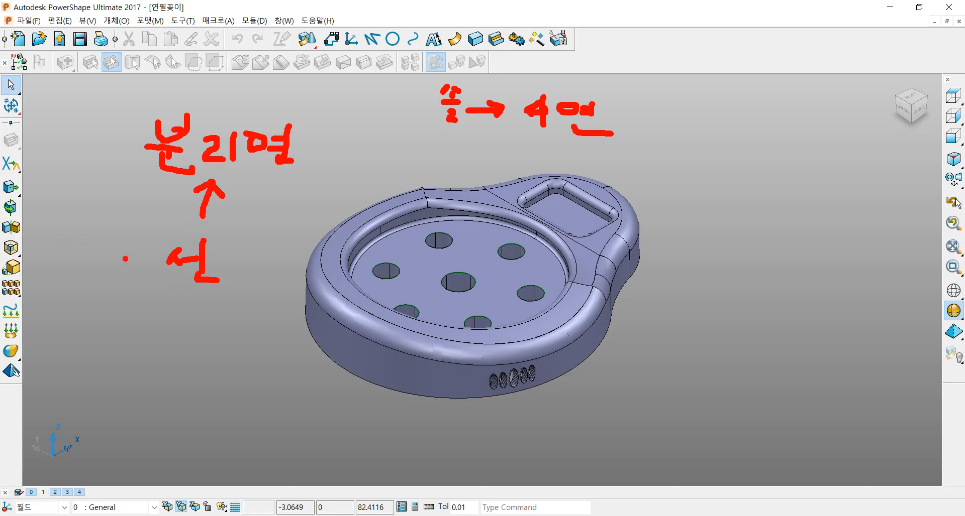
{"action": "mouse_move", "coordinate": [125, 258]}
{"action": "left_mouse_down"}
{"action": "mouse_move", "coordinate": [122, 276]}
{"action": "mouse_move", "coordinate": [135, 256]}
{"action": "mouse_move", "coordinate": [129, 274]}
{"action": "left_mouse_up"}
{"action": "mouse_move", "coordinate": [395, 107]}
{"action": "left_mouse_down"}
{"action": "mouse_move", "coordinate": [413, 118]}
{"action": "mouse_move", "coordinate": [384, 105]}
{"action": "mouse_move", "coordinate": [413, 113]}
{"action": "mouse_move", "coordinate": [400, 129]}
{"action": "left_mouse_up"}
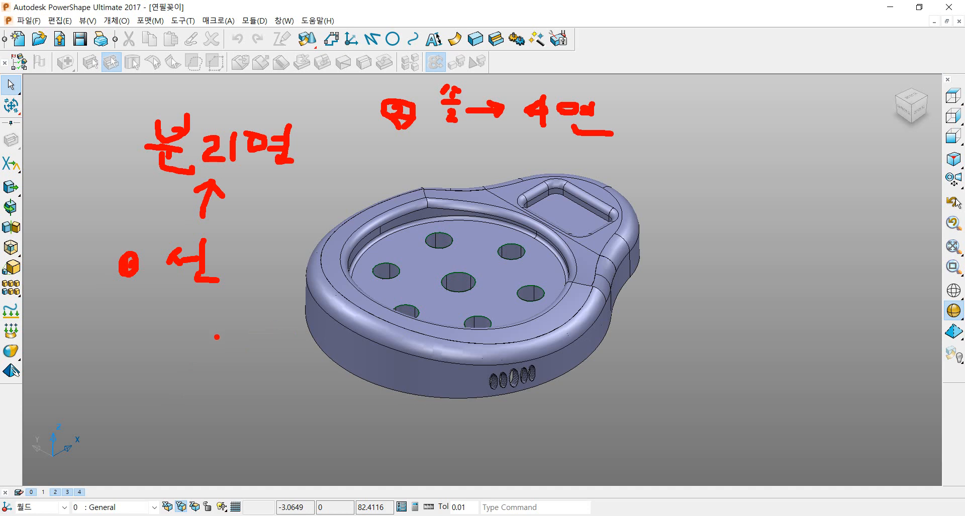
{"action": "left_click_drag", "start_coordinate": [675, 176], "coordinate": [692, 198]}
{"action": "mouse_move", "coordinate": [702, 165]}
{"action": "left_mouse_down"}
{"action": "mouse_move", "coordinate": [703, 191]}
{"action": "mouse_move", "coordinate": [717, 182]}
{"action": "mouse_move", "coordinate": [720, 191]}
{"action": "mouse_move", "coordinate": [739, 171]}
{"action": "mouse_move", "coordinate": [722, 190]}
{"action": "mouse_move", "coordinate": [769, 180]}
{"action": "mouse_move", "coordinate": [793, 203]}
{"action": "mouse_move", "coordinate": [778, 198]}
{"action": "left_mouse_up"}
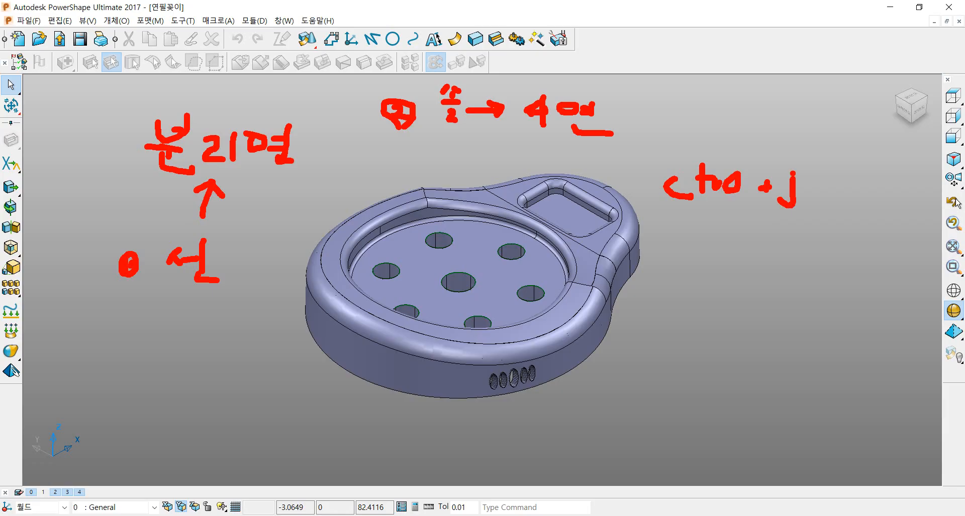
{"action": "left_click", "coordinate": [790, 169]}
{"action": "mouse_move", "coordinate": [823, 179]}
{"action": "left_mouse_down"}
{"action": "mouse_move", "coordinate": [822, 189]}
{"action": "mouse_move", "coordinate": [861, 177]}
{"action": "left_mouse_up"}
{"action": "left_click", "coordinate": [828, 202]}
{"action": "left_click_drag", "start_coordinate": [838, 182], "coordinate": [870, 181]}
{"action": "mouse_move", "coordinate": [846, 191]}
{"action": "left_mouse_down"}
{"action": "mouse_move", "coordinate": [849, 202]}
{"action": "mouse_move", "coordinate": [850, 194]}
{"action": "left_mouse_up"}
{"action": "left_click_drag", "start_coordinate": [710, 241], "coordinate": [763, 238]}
{"action": "left_click_drag", "start_coordinate": [756, 231], "coordinate": [802, 238]}
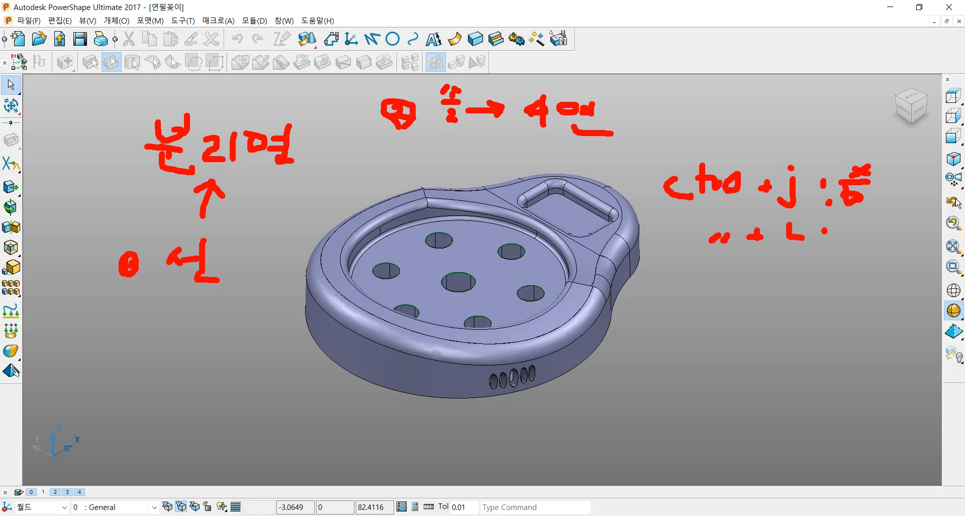
{"action": "mouse_move", "coordinate": [852, 221]}
{"action": "left_mouse_down"}
{"action": "mouse_move", "coordinate": [855, 233]}
{"action": "mouse_move", "coordinate": [865, 221]}
{"action": "mouse_move", "coordinate": [870, 243]}
{"action": "mouse_move", "coordinate": [895, 247]}
{"action": "mouse_move", "coordinate": [917, 234]}
{"action": "mouse_move", "coordinate": [920, 247]}
{"action": "left_mouse_up"}
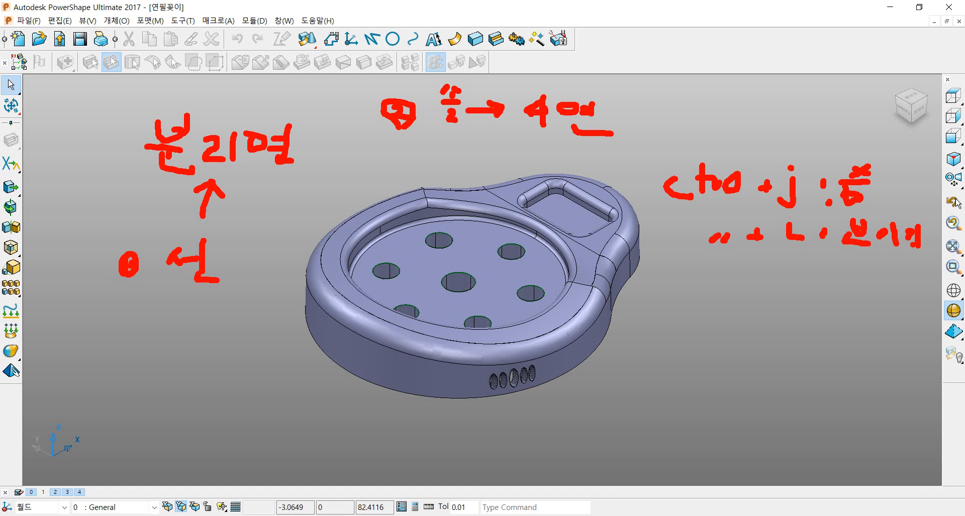
{"action": "left_click_drag", "start_coordinate": [806, 154], "coordinate": [723, 252]}
{"action": "left_click_drag", "start_coordinate": [731, 155], "coordinate": [824, 244]}
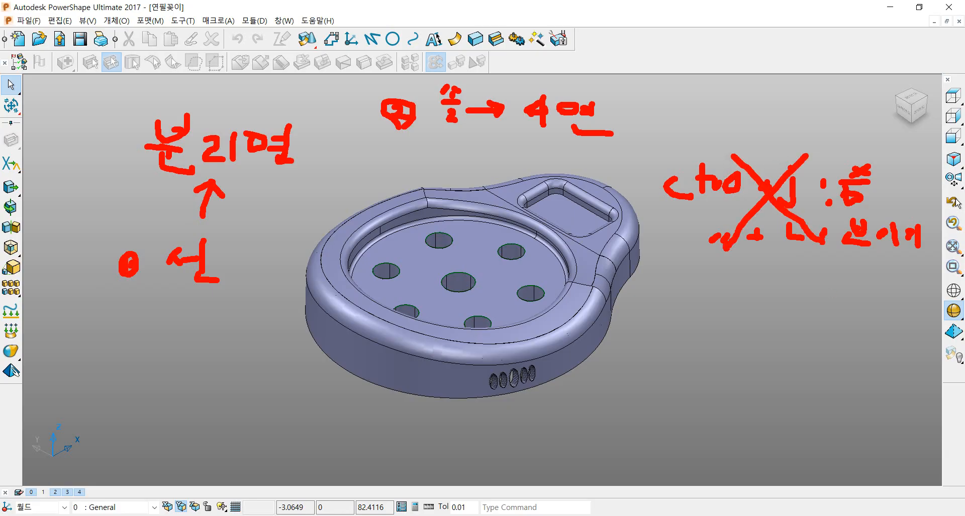
{"action": "mouse_move", "coordinate": [743, 271]}
{"action": "left_mouse_down"}
{"action": "mouse_move", "coordinate": [745, 299]}
{"action": "mouse_move", "coordinate": [766, 282]}
{"action": "mouse_move", "coordinate": [763, 295]}
{"action": "left_mouse_up"}
{"action": "mouse_move", "coordinate": [726, 282]}
{"action": "left_mouse_down"}
{"action": "mouse_move", "coordinate": [749, 309]}
{"action": "mouse_move", "coordinate": [780, 282]}
{"action": "left_mouse_up"}
{"action": "mouse_move", "coordinate": [686, 323]}
{"action": "left_mouse_down"}
{"action": "mouse_move", "coordinate": [704, 323]}
{"action": "mouse_move", "coordinate": [696, 345]}
{"action": "mouse_move", "coordinate": [716, 347]}
{"action": "mouse_move", "coordinate": [724, 324]}
{"action": "mouse_move", "coordinate": [732, 354]}
{"action": "left_mouse_up"}
{"action": "mouse_move", "coordinate": [768, 317]}
{"action": "left_mouse_down"}
{"action": "mouse_move", "coordinate": [763, 333]}
{"action": "mouse_move", "coordinate": [769, 319]}
{"action": "mouse_move", "coordinate": [786, 341]}
{"action": "left_mouse_up"}
{"action": "left_click_drag", "start_coordinate": [802, 307], "coordinate": [803, 323]}
{"action": "left_click_drag", "start_coordinate": [803, 322], "coordinate": [767, 356]}
{"action": "left_click_drag", "start_coordinate": [767, 356], "coordinate": [788, 356]}
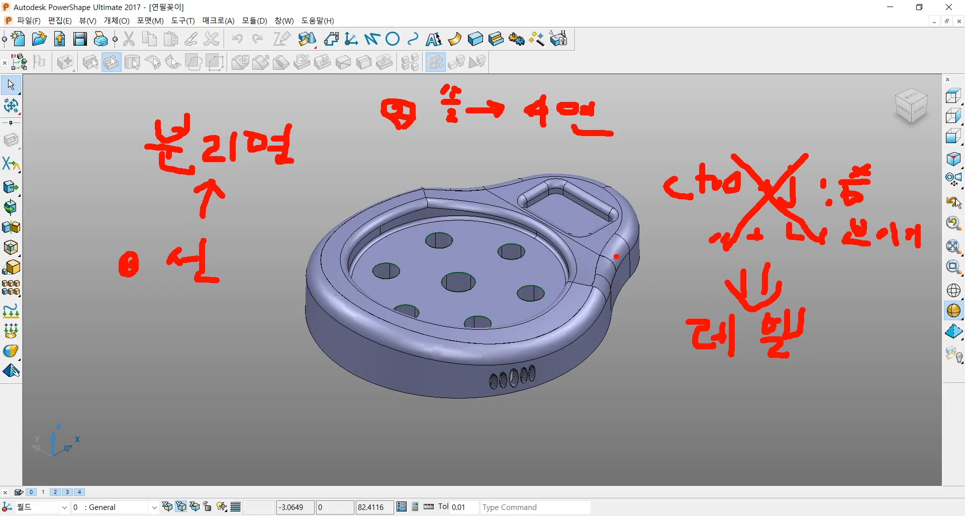
{"action": "mouse_move", "coordinate": [591, 230]}
{"action": "left_mouse_down"}
{"action": "mouse_move", "coordinate": [645, 261]}
{"action": "mouse_move", "coordinate": [584, 229]}
{"action": "left_mouse_up"}
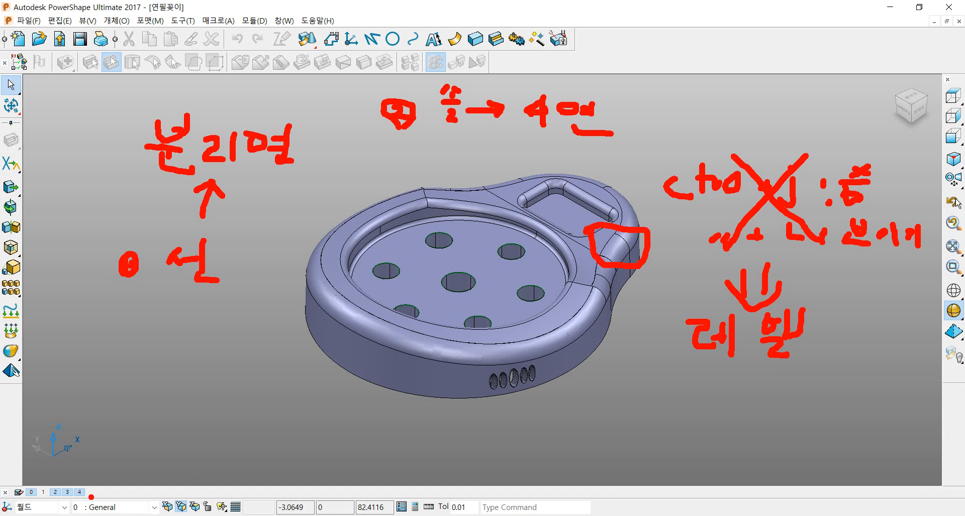
{"action": "mouse_move", "coordinate": [89, 496]}
{"action": "left_mouse_down"}
{"action": "mouse_move", "coordinate": [143, 491]}
{"action": "mouse_move", "coordinate": [146, 515]}
{"action": "mouse_move", "coordinate": [110, 513]}
{"action": "mouse_move", "coordinate": [125, 508]}
{"action": "left_mouse_up"}
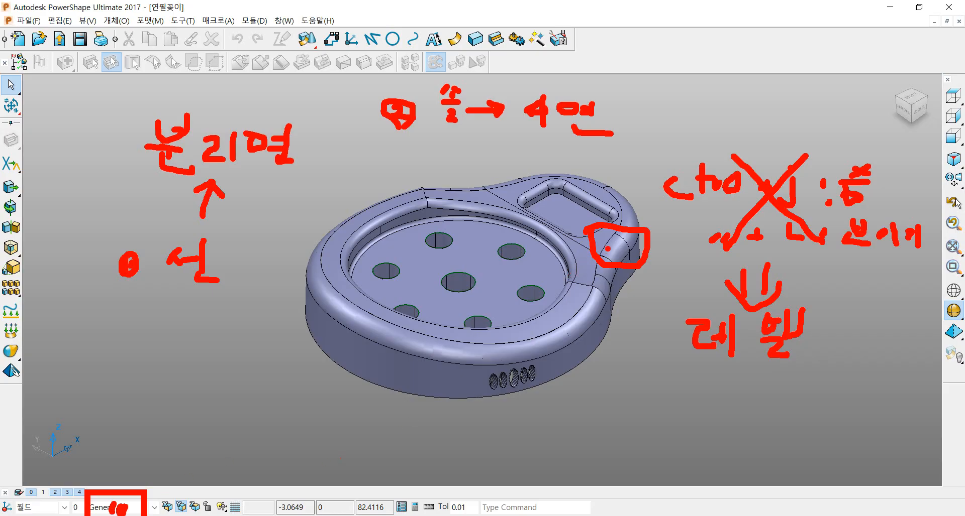
{"action": "mouse_move", "coordinate": [614, 237]}
{"action": "left_mouse_down"}
{"action": "mouse_move", "coordinate": [596, 253]}
{"action": "mouse_move", "coordinate": [629, 258]}
{"action": "left_mouse_up"}
{"action": "mouse_move", "coordinate": [152, 353]}
{"action": "left_mouse_down"}
{"action": "mouse_move", "coordinate": [148, 371]}
{"action": "mouse_move", "coordinate": [164, 354]}
{"action": "mouse_move", "coordinate": [205, 352]}
{"action": "mouse_move", "coordinate": [224, 374]}
{"action": "mouse_move", "coordinate": [205, 389]}
{"action": "left_mouse_up"}
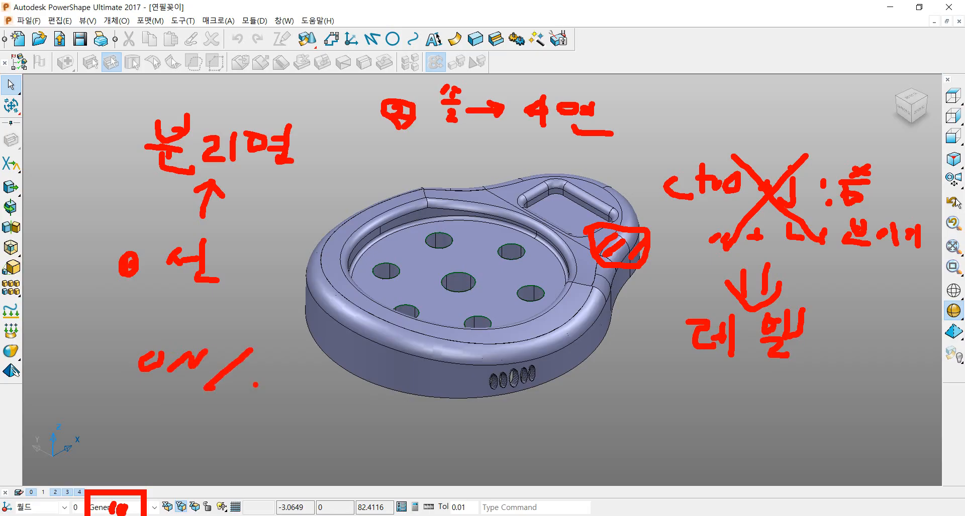
{"action": "mouse_move", "coordinate": [266, 383]}
{"action": "left_mouse_down"}
{"action": "mouse_move", "coordinate": [284, 380]}
{"action": "mouse_move", "coordinate": [269, 405]}
{"action": "mouse_move", "coordinate": [315, 385]}
{"action": "mouse_move", "coordinate": [292, 409]}
{"action": "mouse_move", "coordinate": [315, 398]}
{"action": "left_mouse_up"}
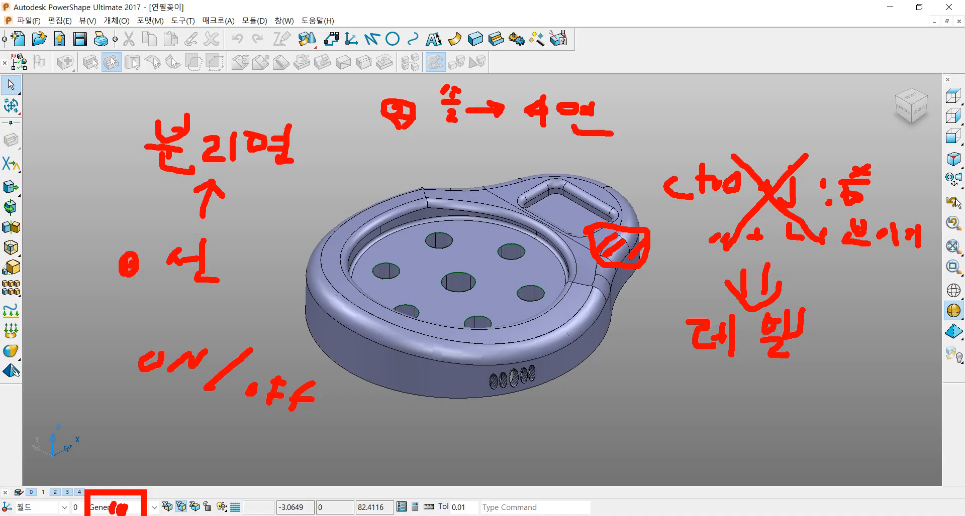
{"action": "key", "text": "Escape"}
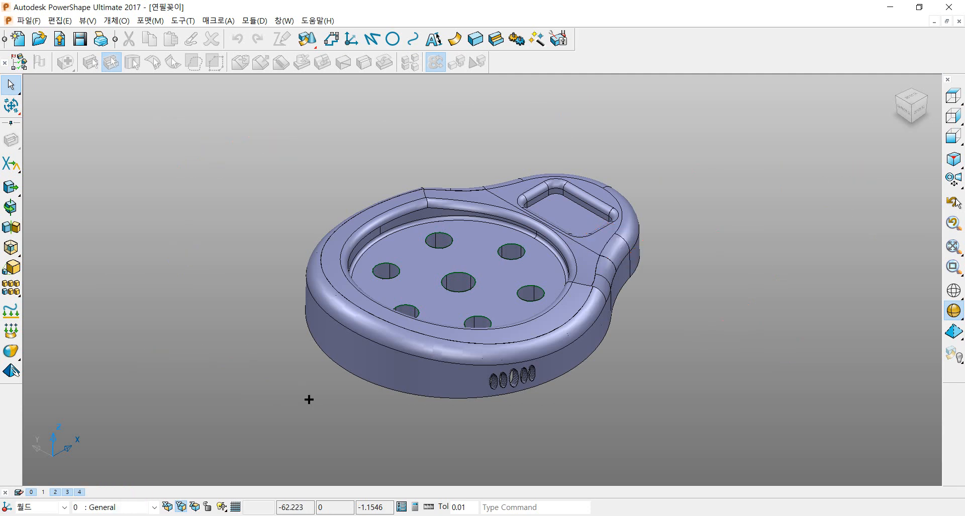
Step: Switch off levels 2, 3 and 4, and toggle level 0 off and back on
{"action": "left_click", "coordinate": [56, 493]}
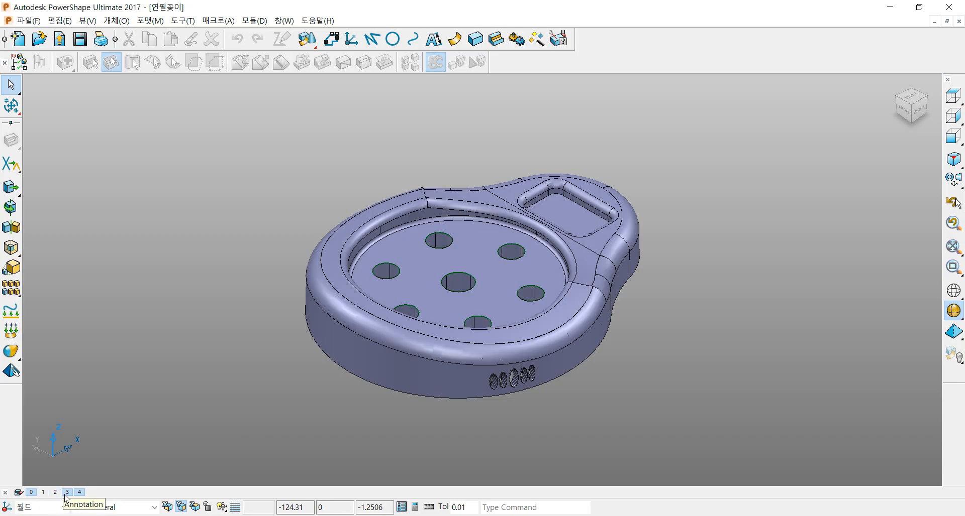
{"action": "left_click", "coordinate": [67, 492]}
{"action": "left_click", "coordinate": [79, 492]}
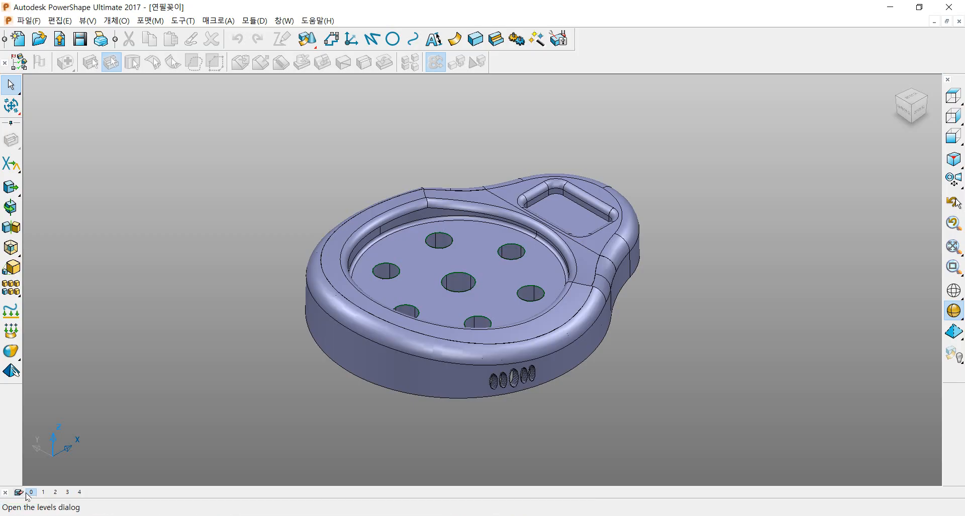
{"action": "left_click", "coordinate": [30, 493]}
{"action": "left_click", "coordinate": [30, 493]}
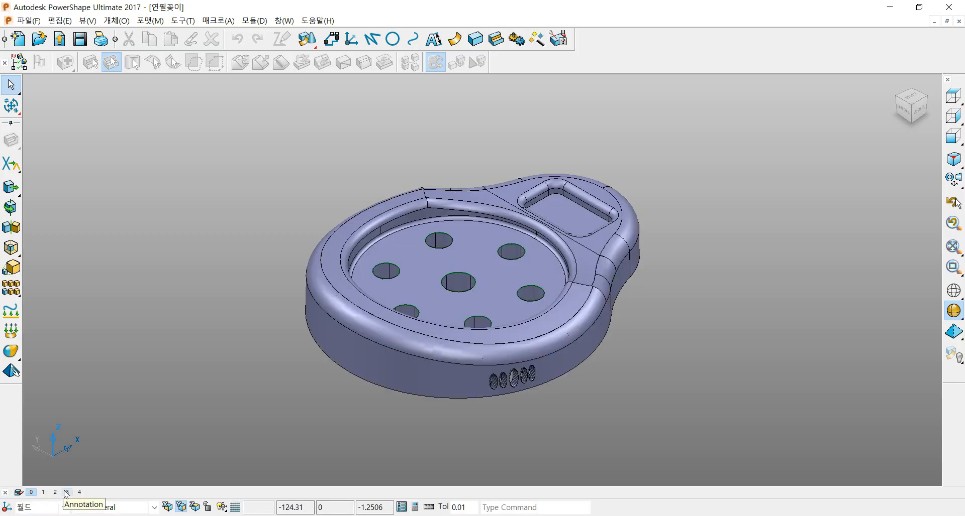
Step: Change the colour scheme in the program options to white_on_darkblue
{"action": "right_click", "coordinate": [180, 176]}
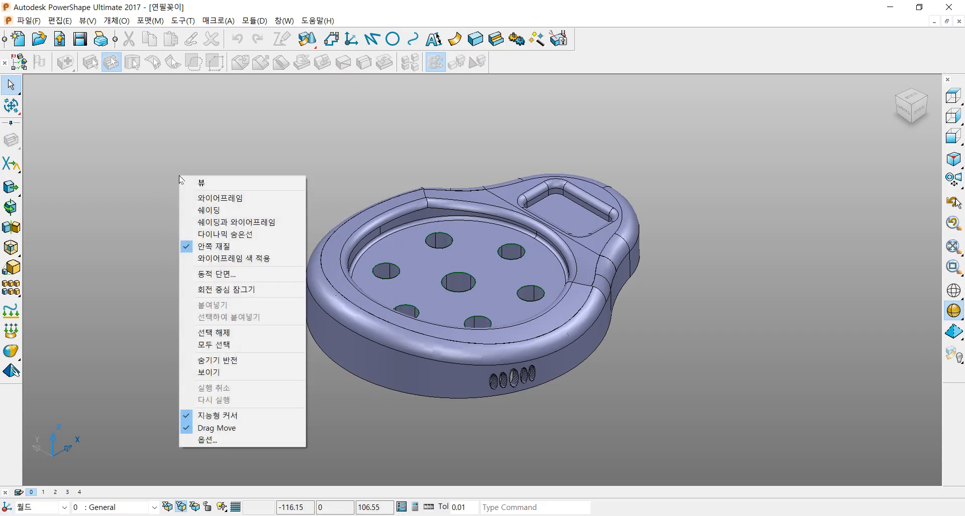
{"action": "left_click", "coordinate": [210, 440]}
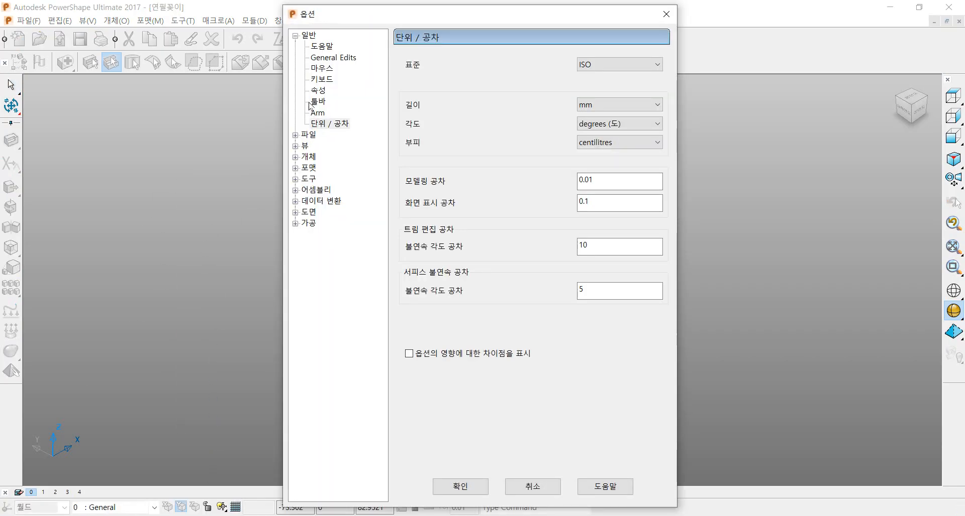
{"action": "left_click", "coordinate": [318, 90]}
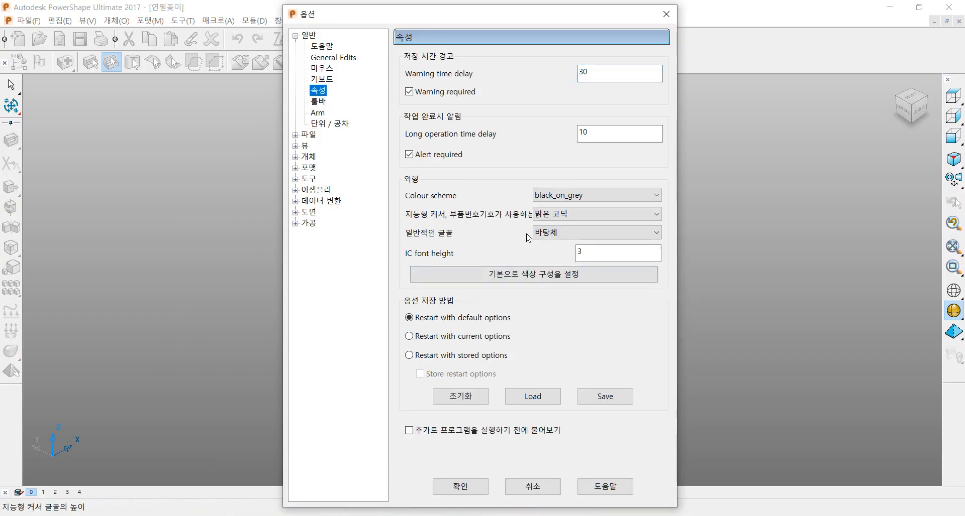
{"action": "left_click", "coordinate": [577, 195]}
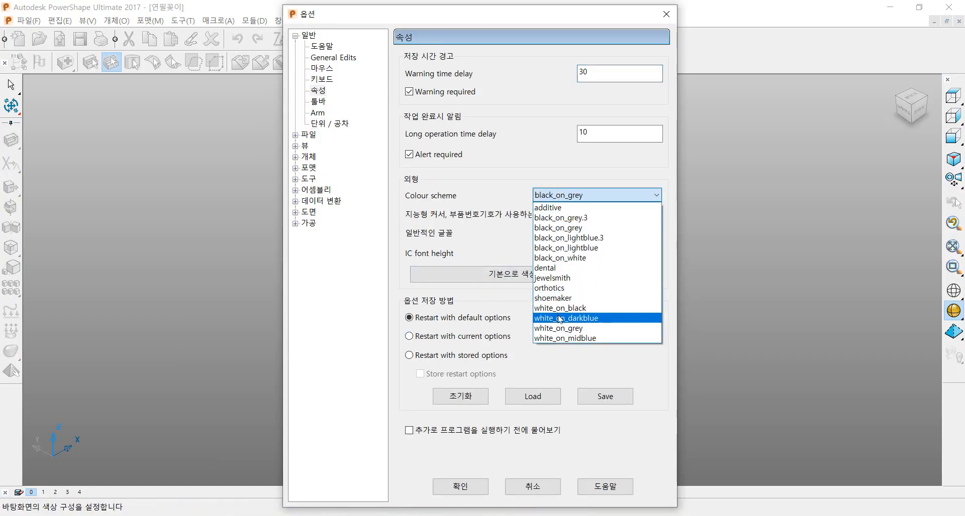
{"action": "left_click", "coordinate": [560, 319]}
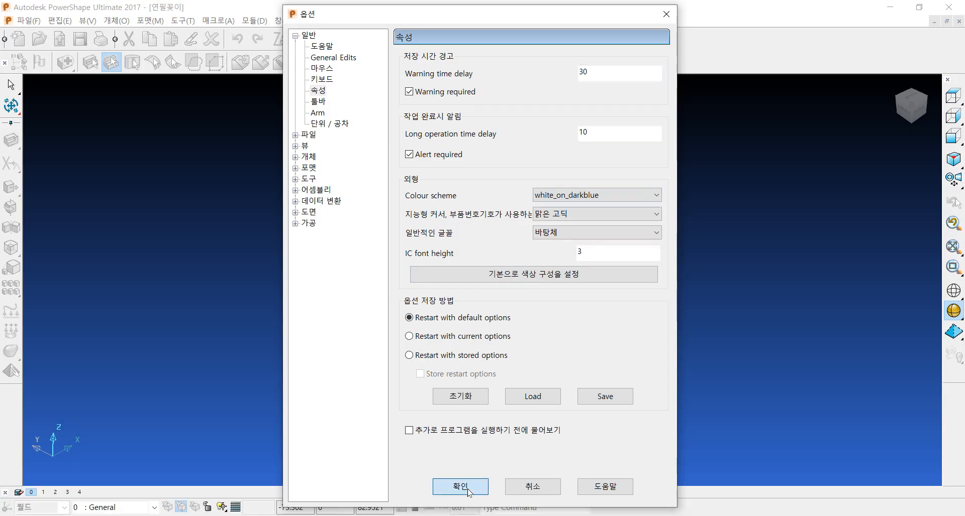
{"action": "left_click", "coordinate": [461, 488]}
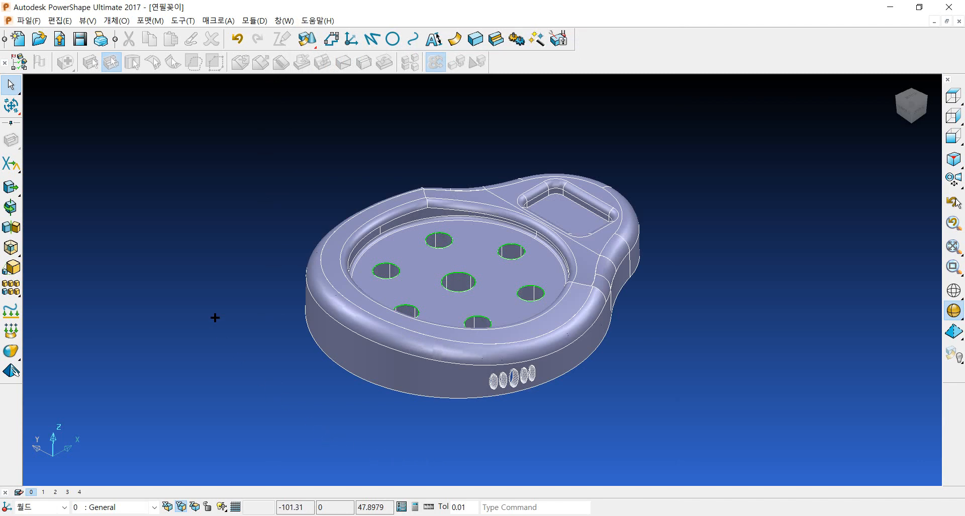
Step: Open the curve creation tools and make XY the principal working plane
{"action": "left_click", "coordinate": [409, 41]}
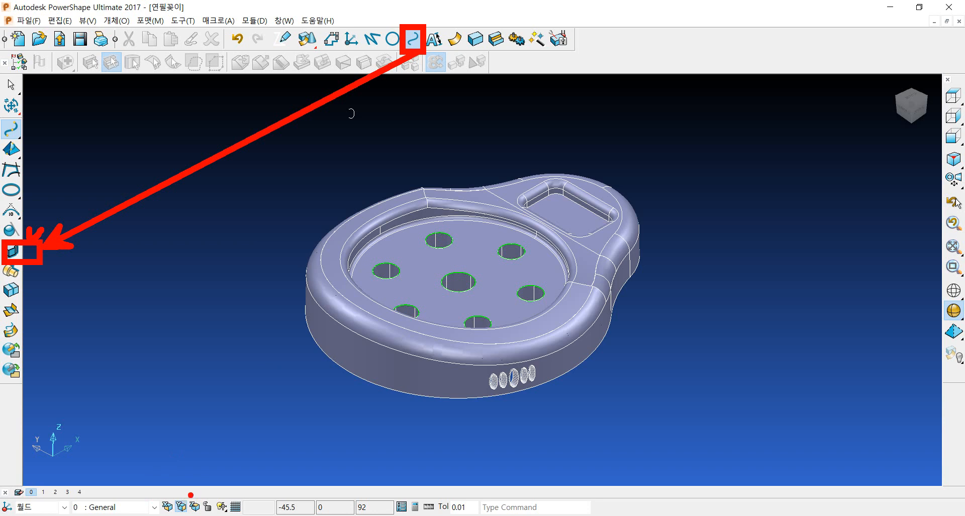
{"action": "left_click_drag", "start_coordinate": [191, 492], "coordinate": [205, 515]}
{"action": "mouse_move", "coordinate": [298, 370]}
{"action": "left_mouse_down"}
{"action": "mouse_move", "coordinate": [452, 304]}
{"action": "mouse_move", "coordinate": [642, 247]}
{"action": "left_mouse_up"}
{"action": "left_click_drag", "start_coordinate": [475, 149], "coordinate": [433, 418]}
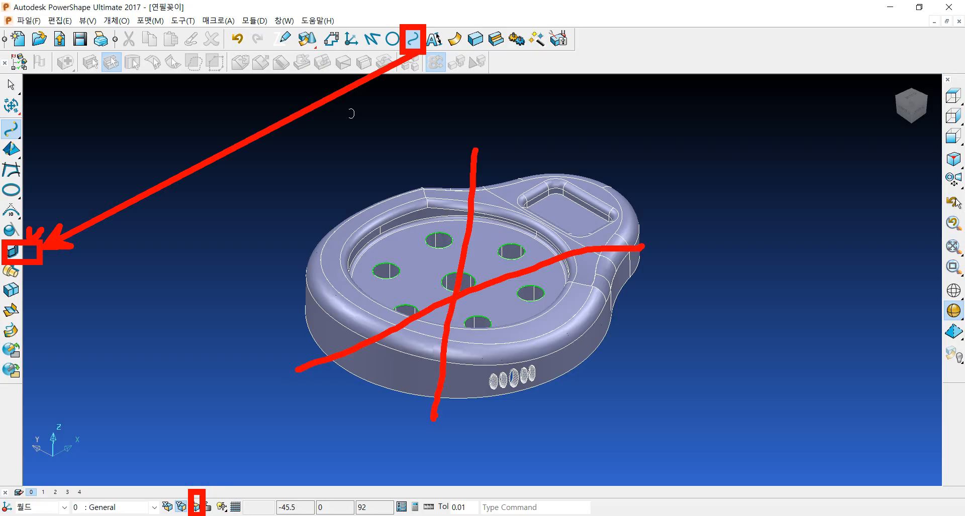
{"action": "key", "text": "Escape"}
{"action": "type", "text": "1"}
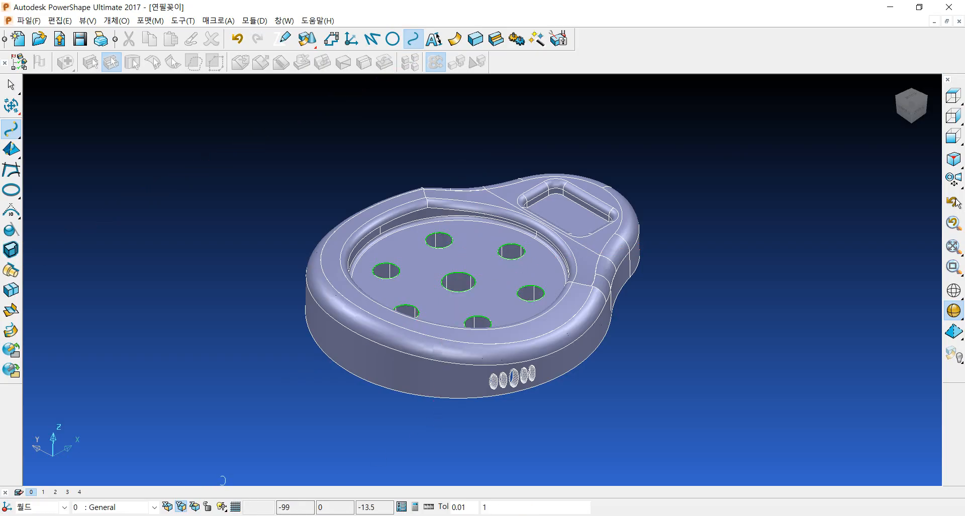
{"action": "key", "text": "Return"}
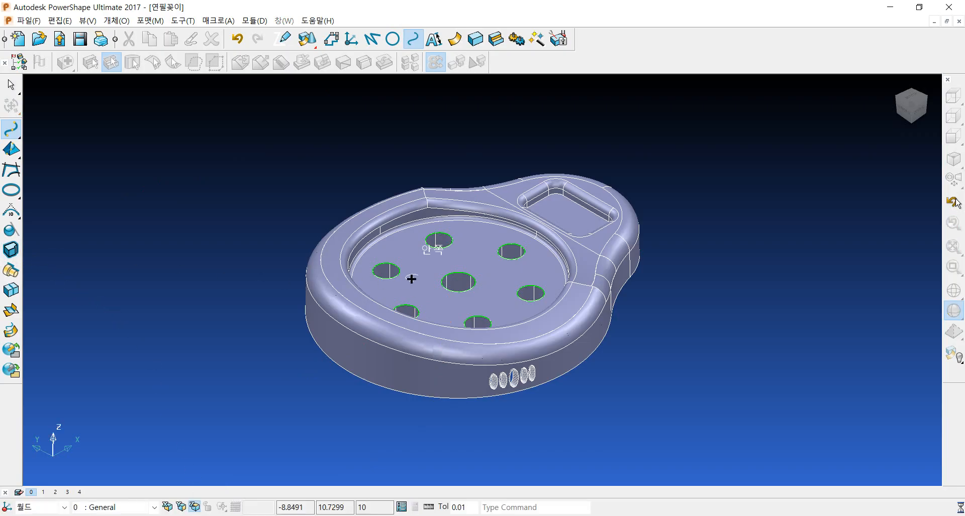
{"action": "right_click", "coordinate": [296, 258]}
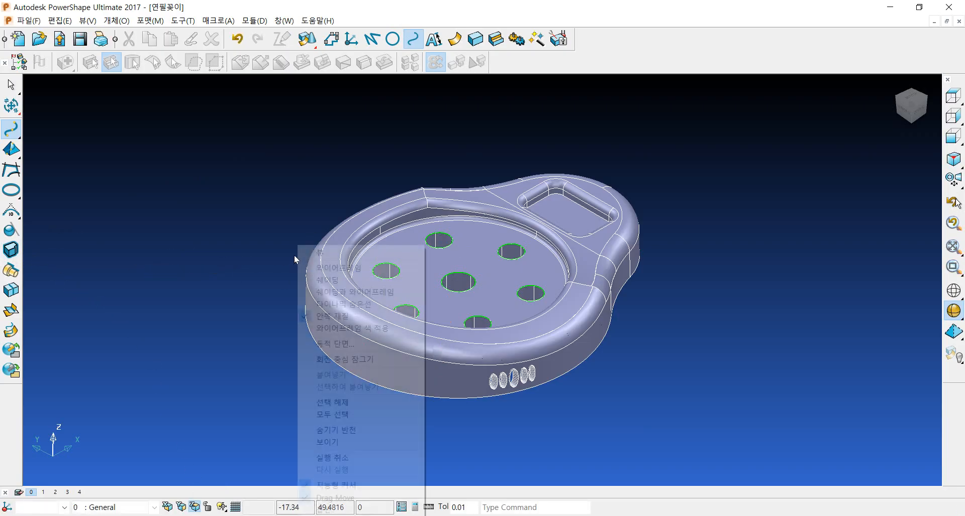
{"action": "key", "text": "Escape"}
Step: Try to create outline curves with the whole solid and all its hole curves selected together
{"action": "left_click_drag", "start_coordinate": [266, 165], "coordinate": [612, 416]}
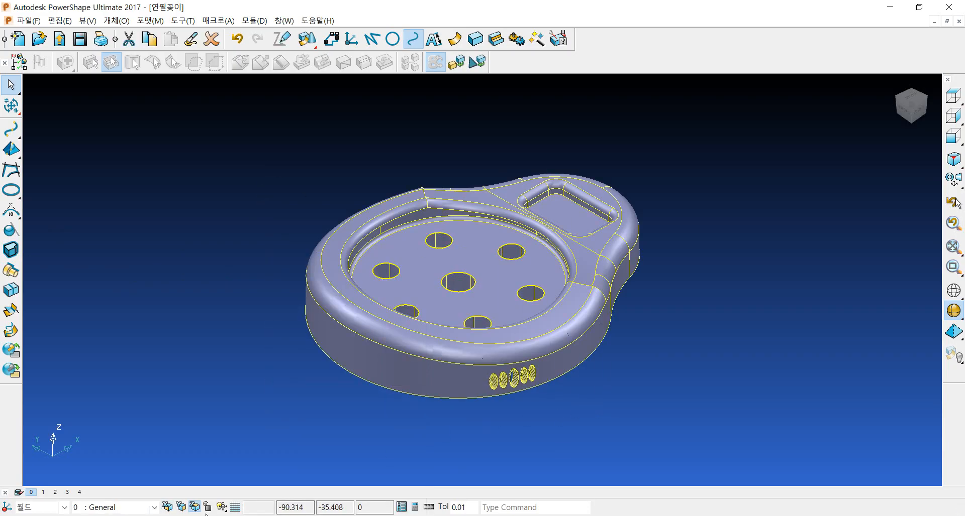
{"action": "left_click", "coordinate": [11, 249]}
{"action": "left_click", "coordinate": [552, 291]}
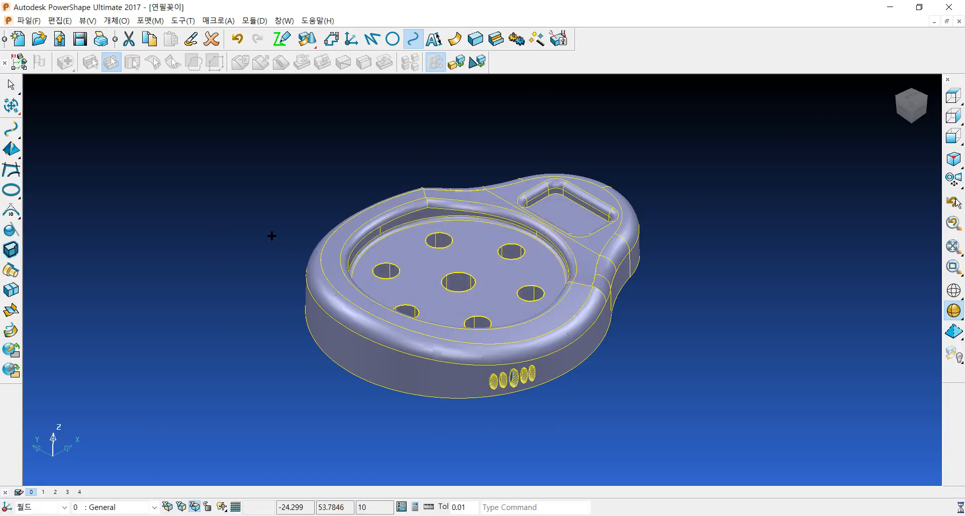
{"action": "key", "text": "Escape"}
{"action": "left_click", "coordinate": [394, 238]}
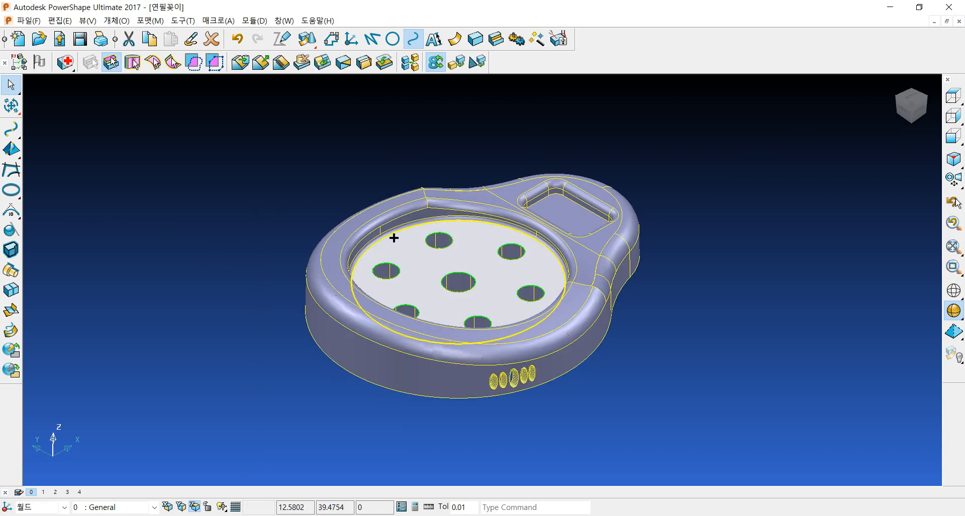
{"action": "left_click", "coordinate": [714, 261]}
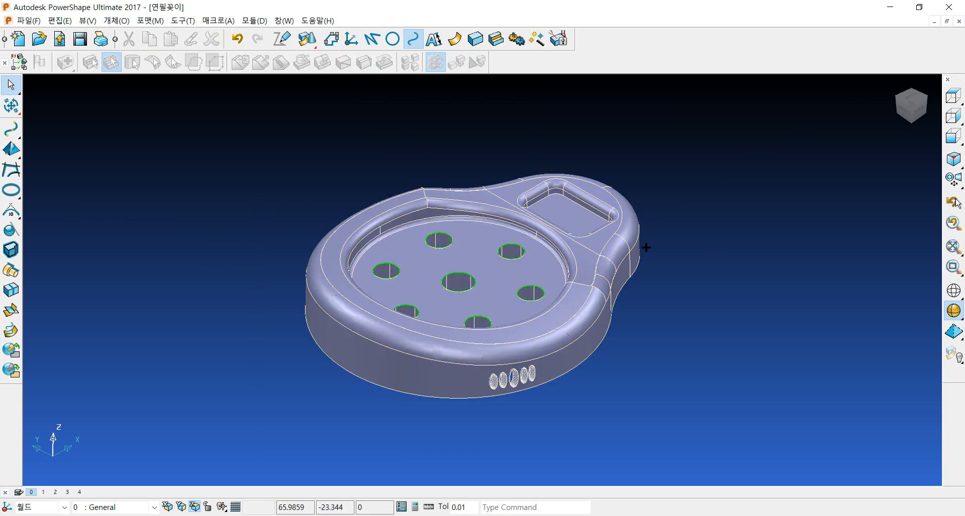
{"action": "left_click_drag", "start_coordinate": [270, 127], "coordinate": [667, 406]}
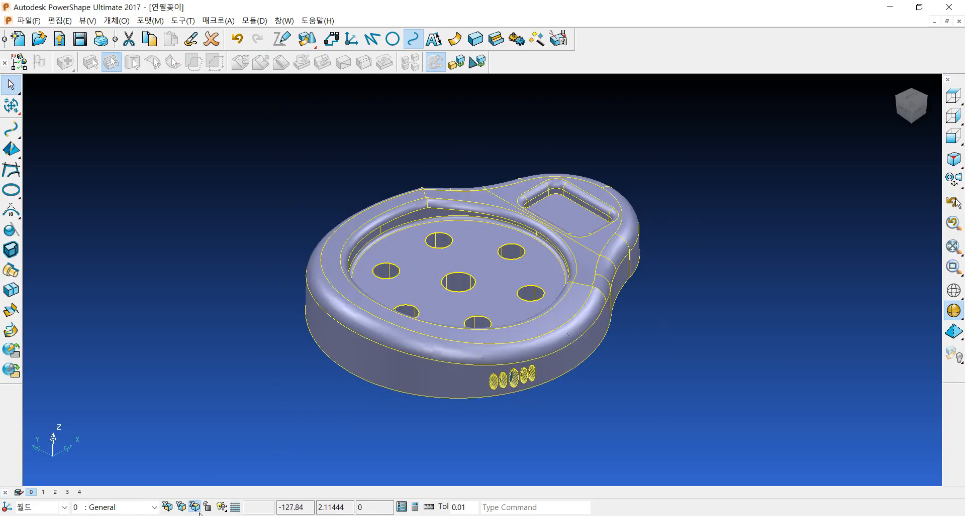
{"action": "left_click", "coordinate": [14, 251]}
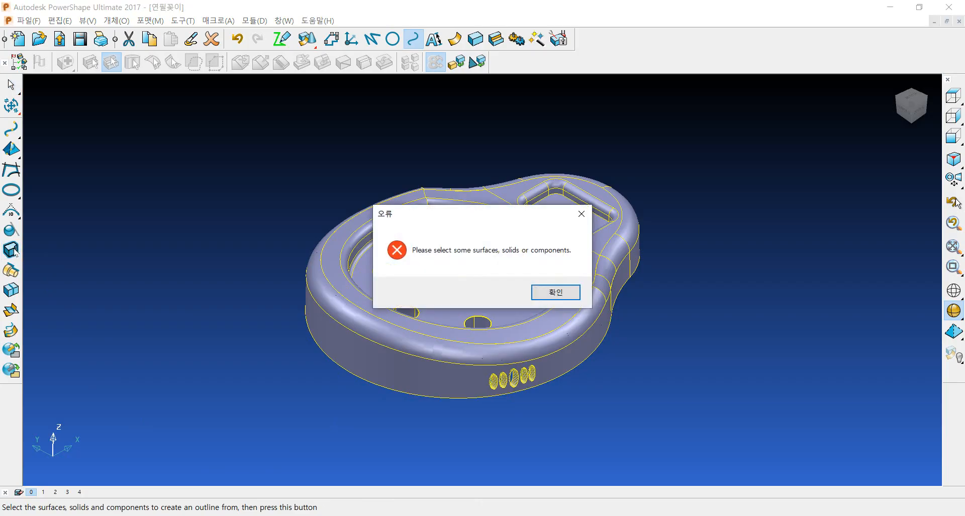
{"action": "left_click", "coordinate": [541, 291]}
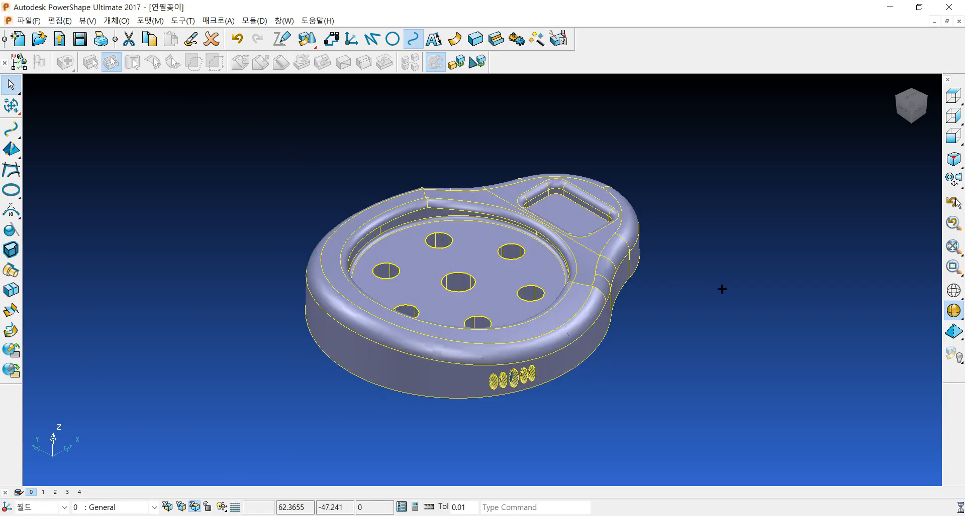
Step: Create a projected outline curve of the solid alone on the ZX plane, with open curves connected
{"action": "left_click", "coordinate": [518, 271]}
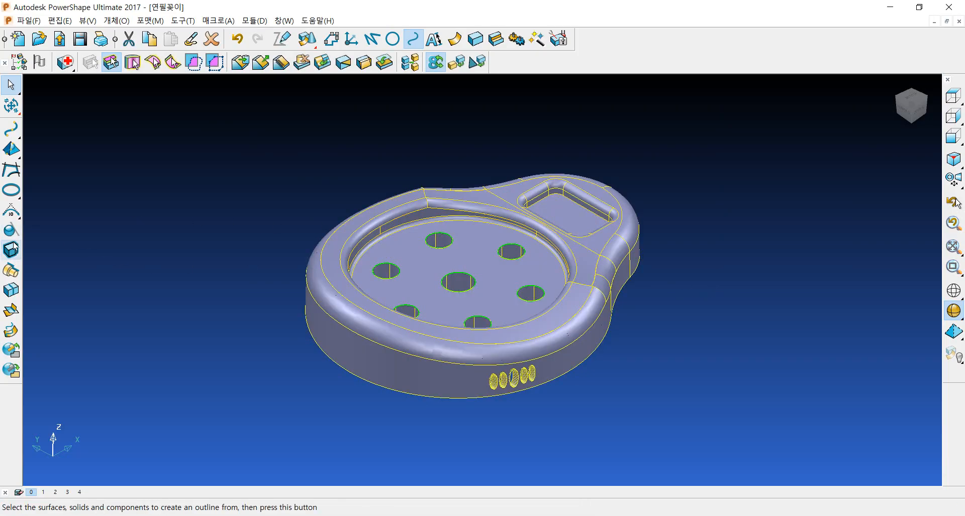
{"action": "left_click", "coordinate": [12, 250]}
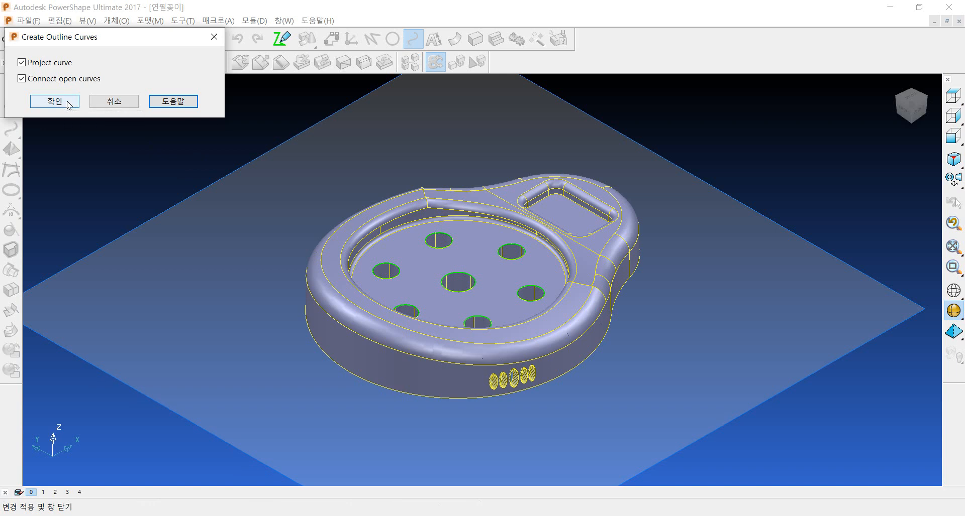
{"action": "middle_click_drag", "start_coordinate": [532, 312], "coordinate": [495, 239]}
{"action": "middle_click_drag", "start_coordinate": [618, 239], "coordinate": [615, 269]}
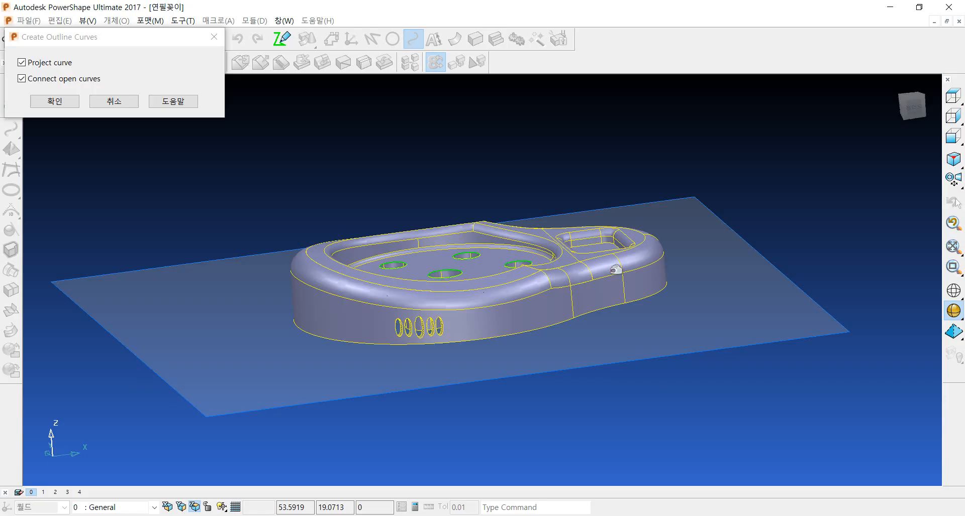
{"action": "key", "text": "ctrl+1"}
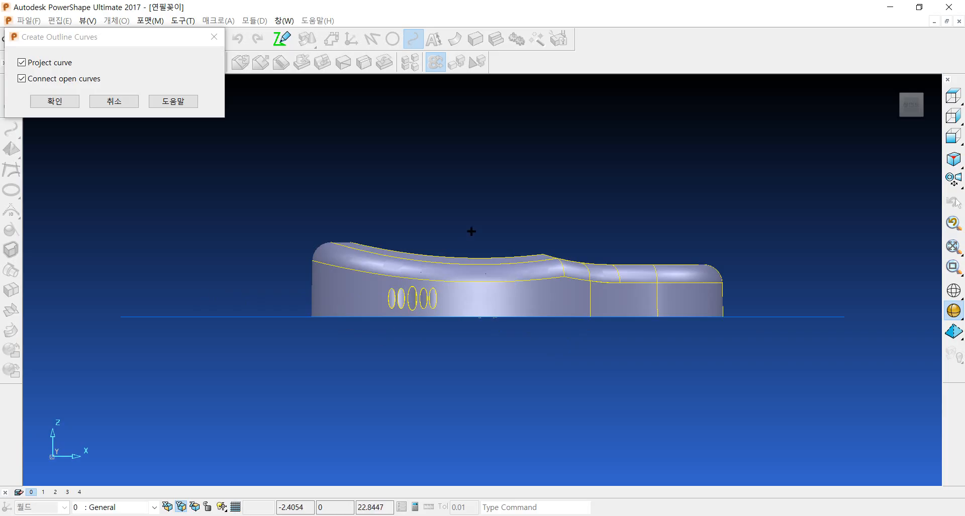
{"action": "left_click", "coordinate": [54, 101]}
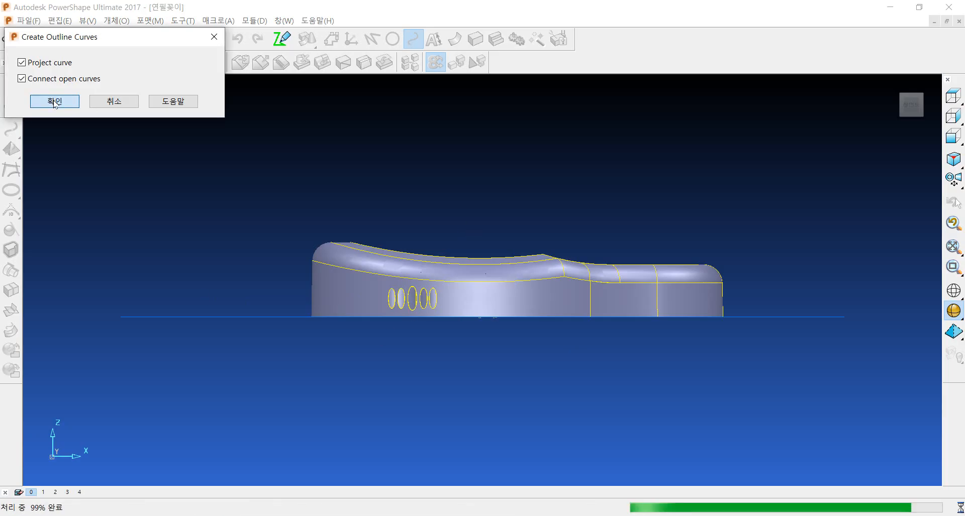
Step: Inspect the outline curve running lengthwise through the pencil holder and undo its creation
{"action": "middle_click_drag", "start_coordinate": [440, 153], "coordinate": [555, 274]}
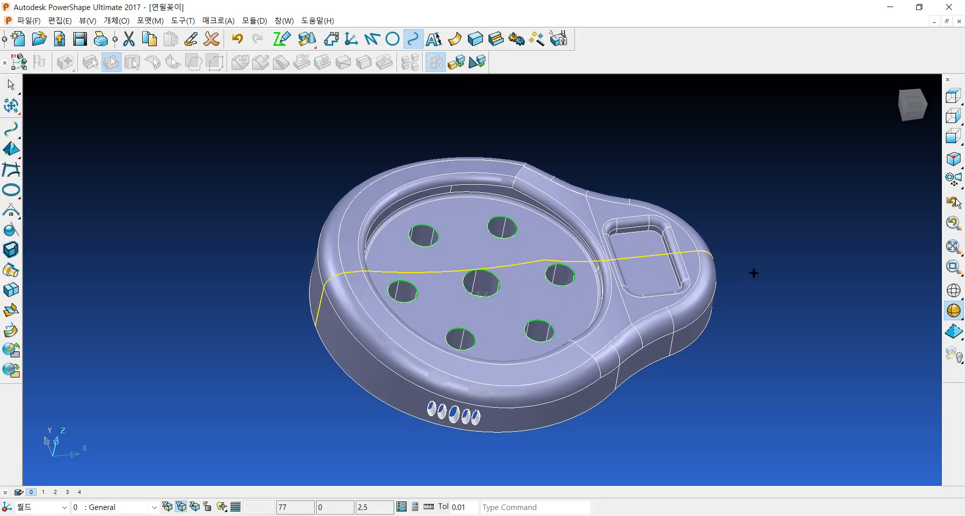
{"action": "left_click", "coordinate": [438, 269]}
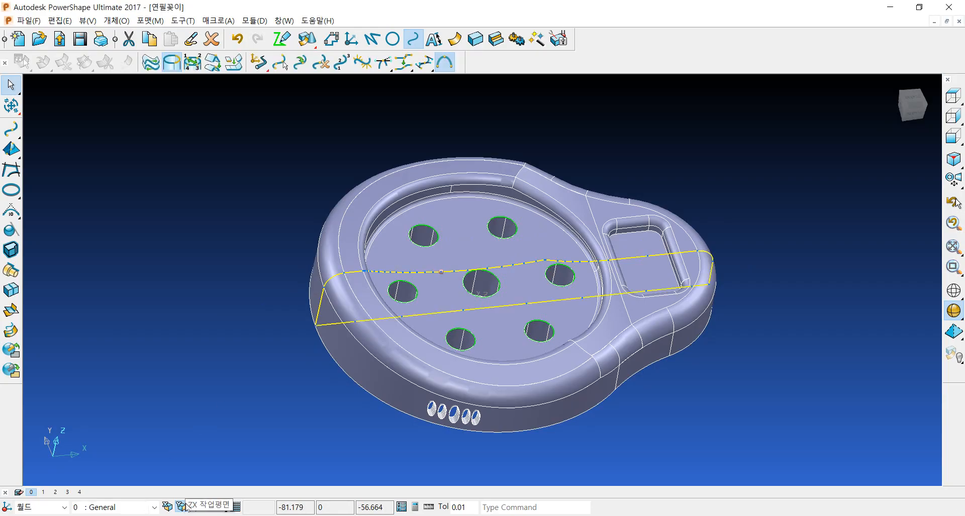
{"action": "left_click", "coordinate": [237, 41]}
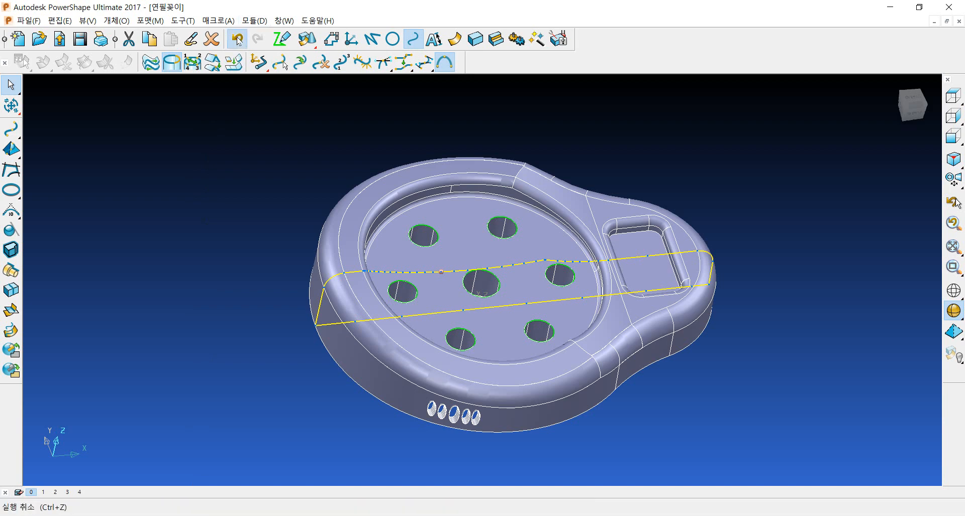
Step: Set XY as the principal plane and create projected outline curves of the solid, with open curves connected
{"action": "left_click", "coordinate": [496, 289]}
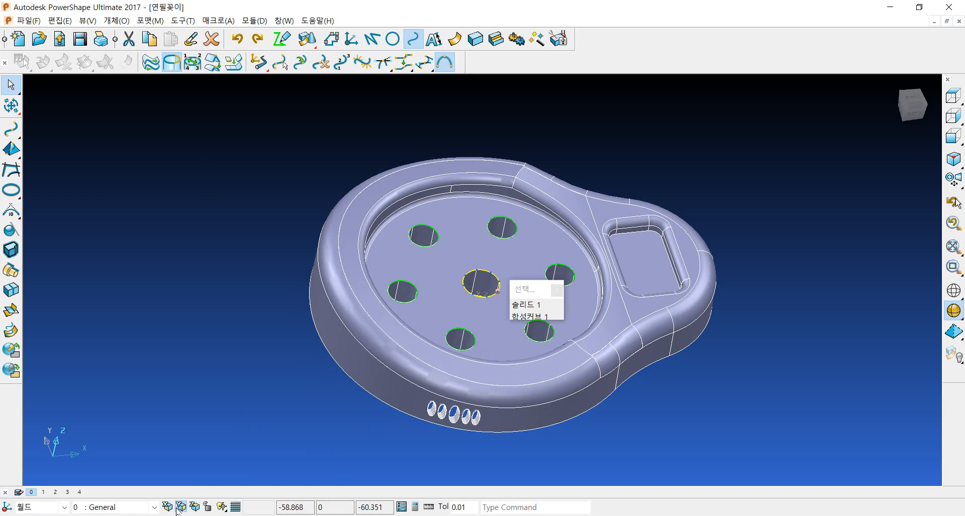
{"action": "left_click", "coordinate": [197, 508]}
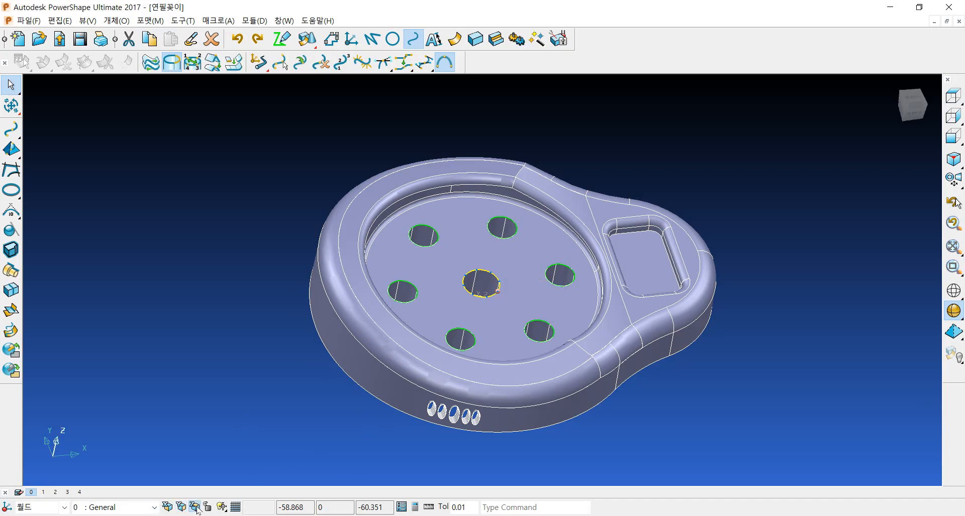
{"action": "left_click", "coordinate": [11, 251]}
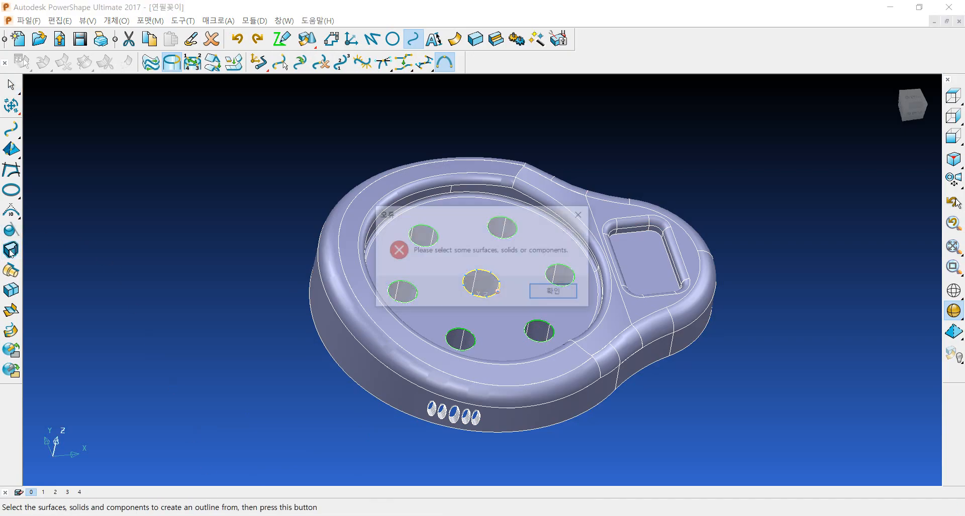
{"action": "left_click", "coordinate": [556, 293]}
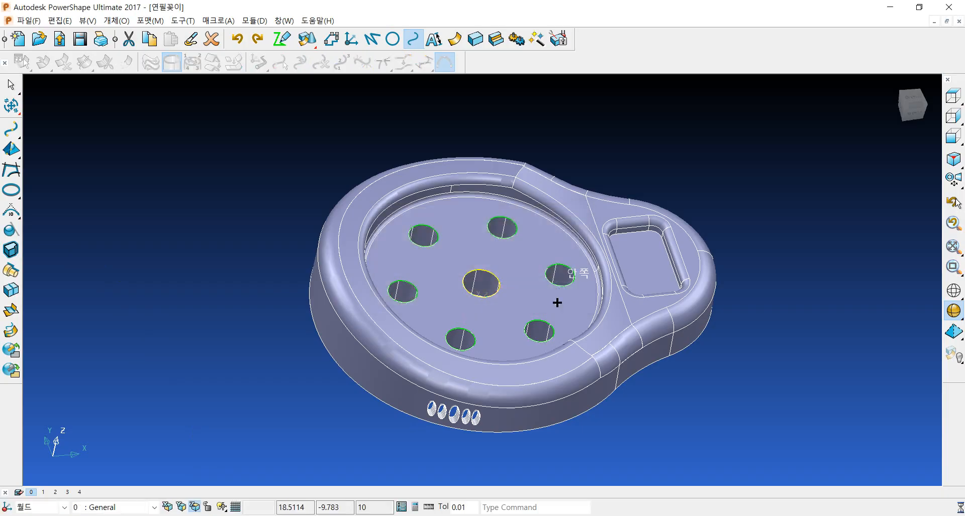
{"action": "left_click", "coordinate": [556, 301]}
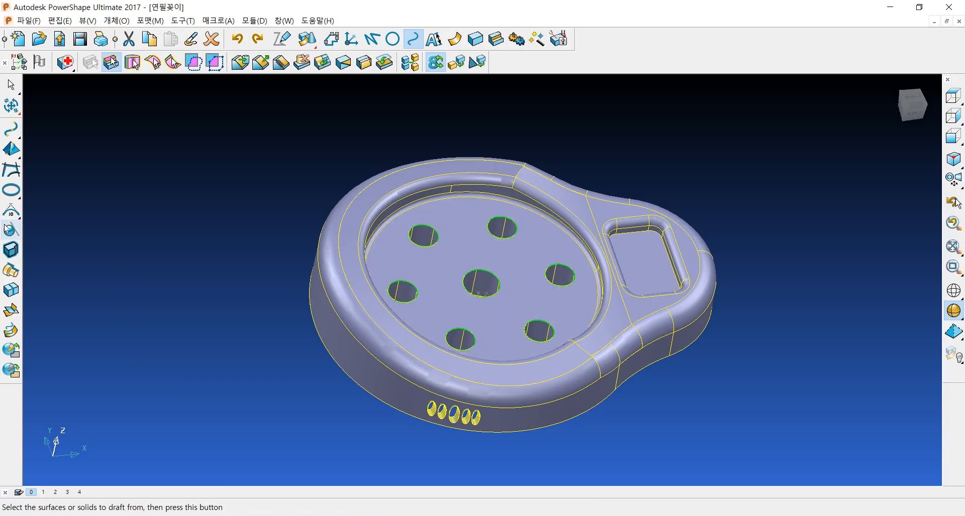
{"action": "left_click", "coordinate": [13, 251]}
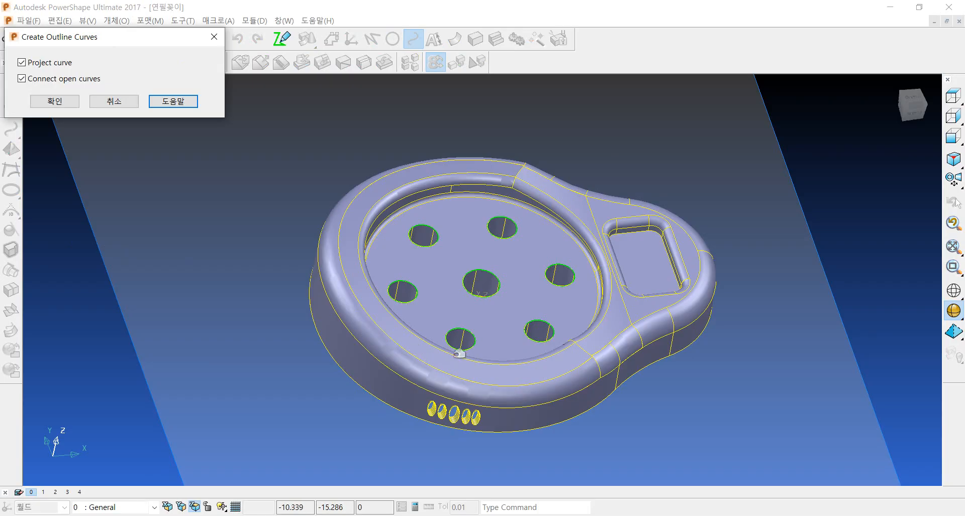
{"action": "left_click", "coordinate": [49, 100]}
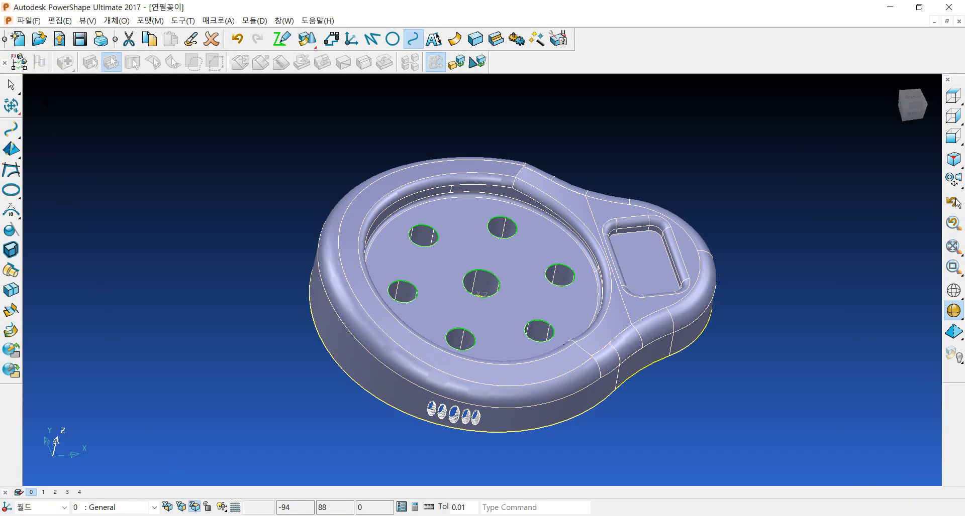
{"action": "middle_click_drag", "start_coordinate": [560, 381], "coordinate": [564, 183]}
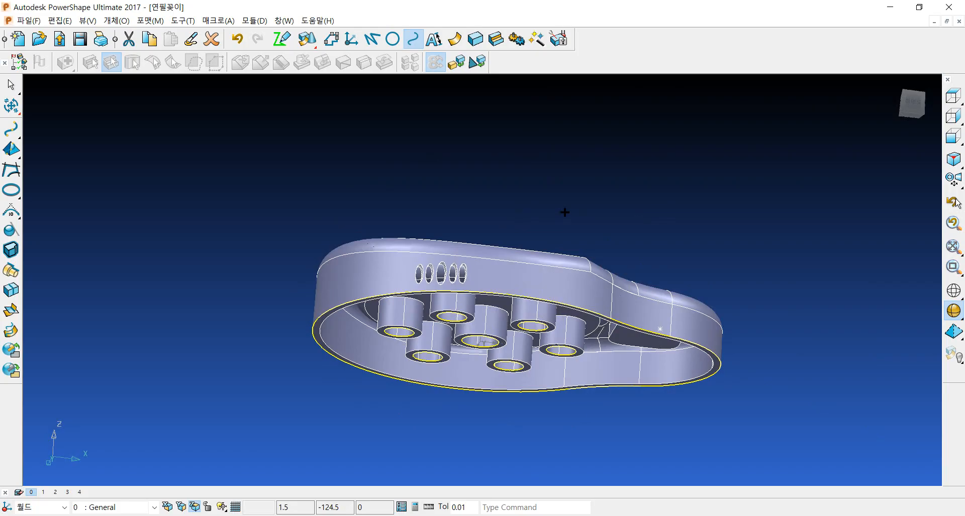
{"action": "key", "text": "ctrl+1"}
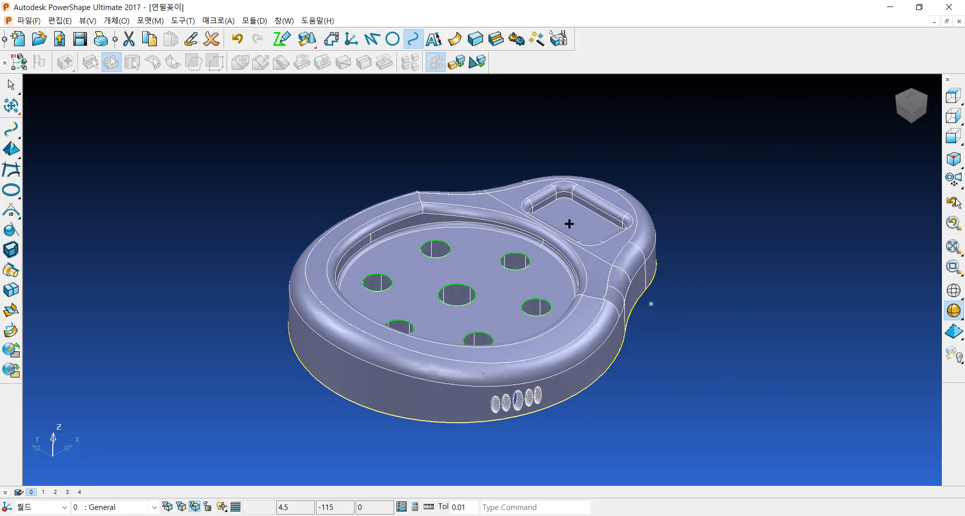
Step: Assign the pencil holder solid to level 50 and hide that level so only the curves are displayed
{"action": "left_click", "coordinate": [487, 254]}
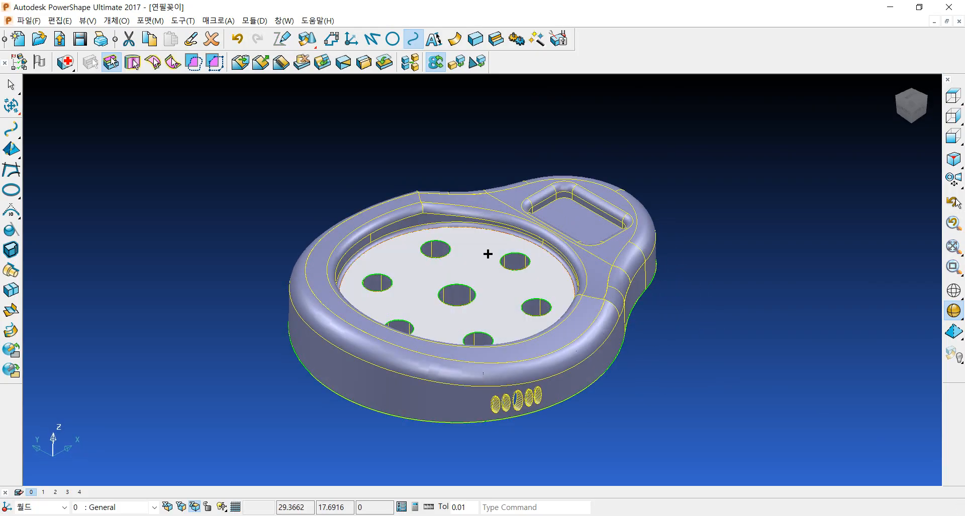
{"action": "left_click", "coordinate": [121, 507]}
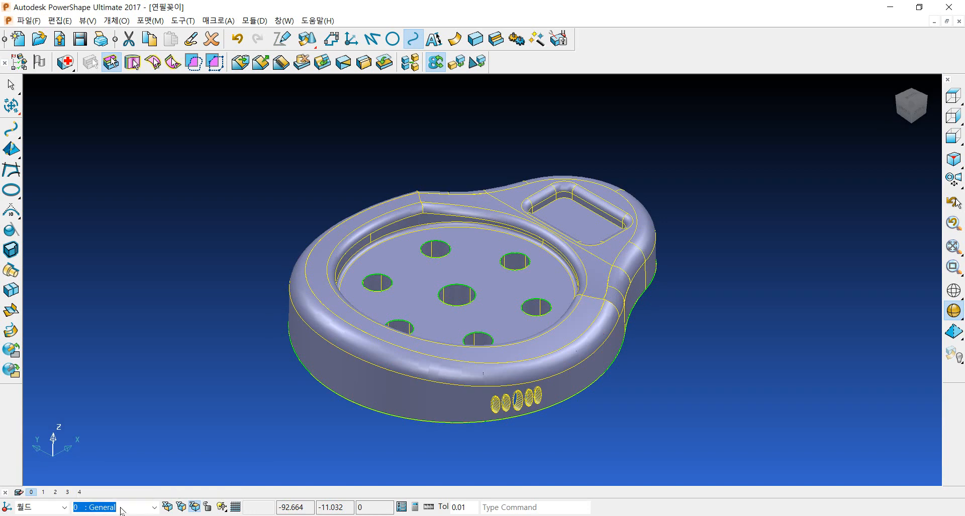
{"action": "type", "text": "50"}
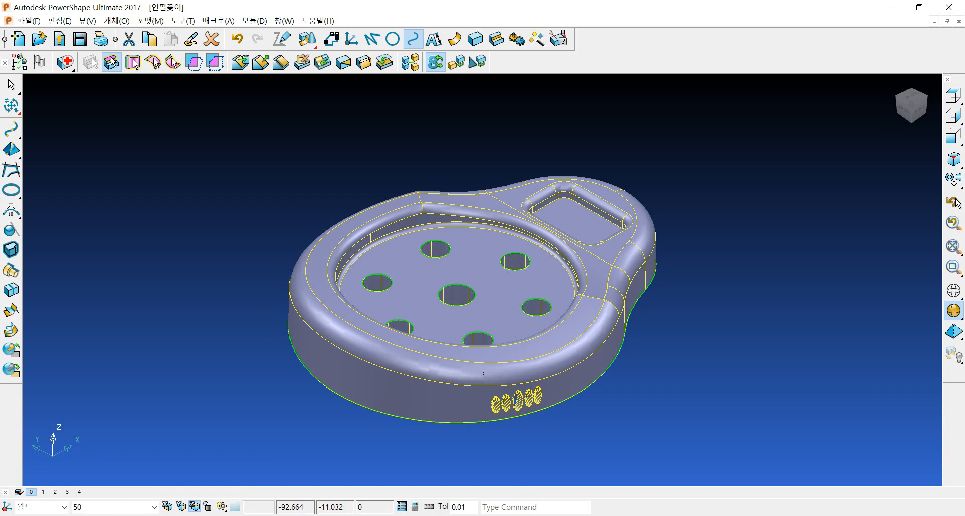
{"action": "key", "text": "Return"}
{"action": "left_click", "coordinate": [91, 494]}
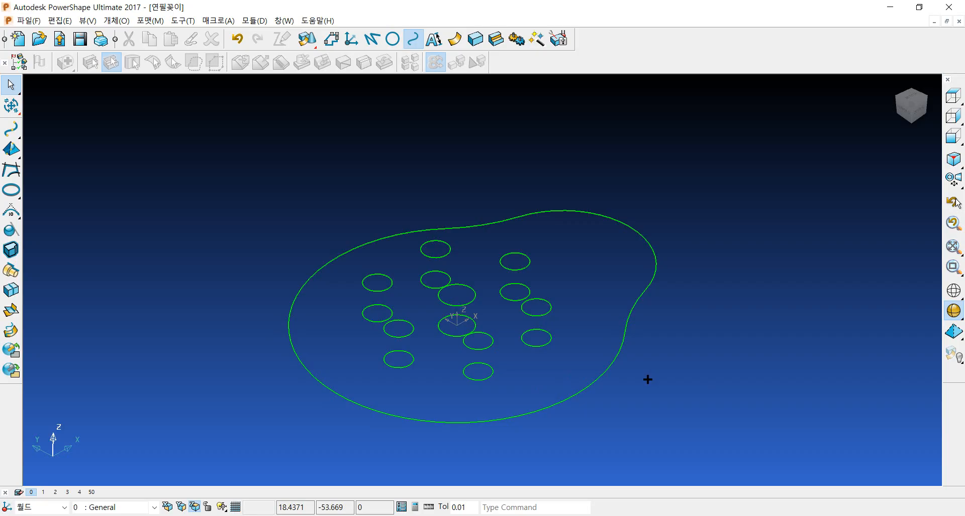
Step: View the curves from above and examine the outer outline curve and its point at the neck of the shape
{"action": "key", "text": "ctrl+5"}
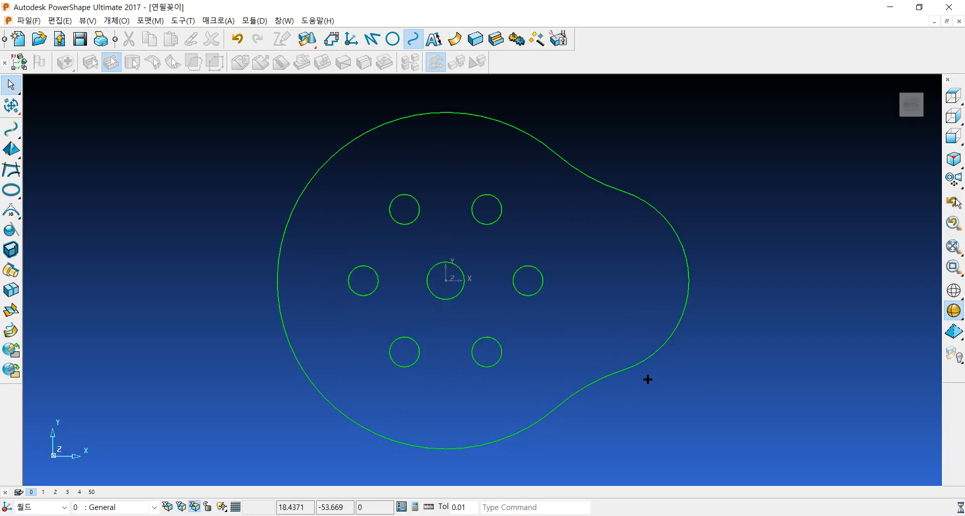
{"action": "left_click", "coordinate": [618, 182]}
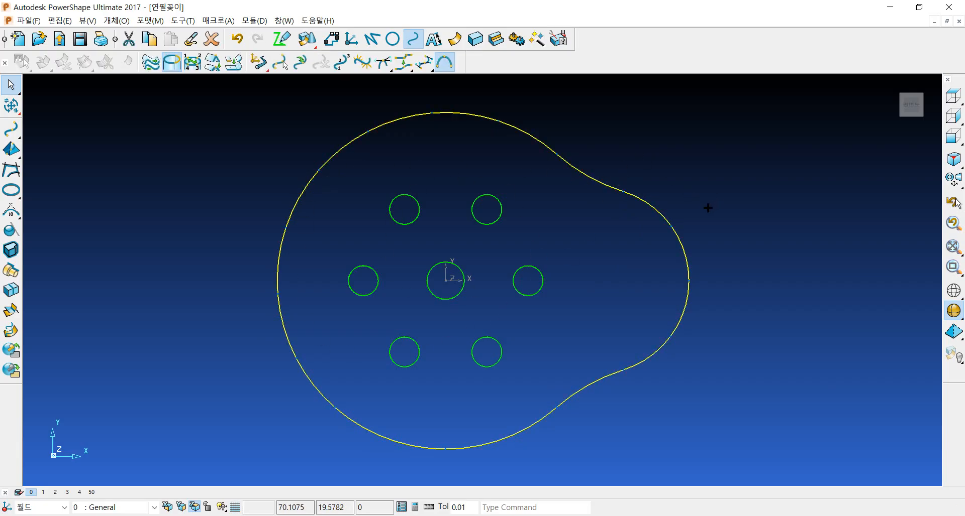
{"action": "scroll", "coordinate": [708, 207], "scroll_direction": "down", "scroll_amount": 4}
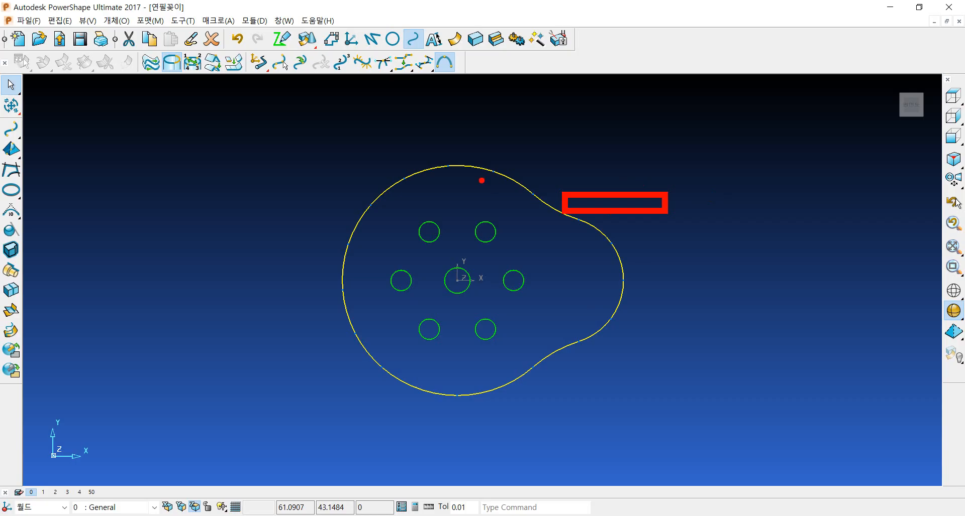
{"action": "key", "text": "Escape"}
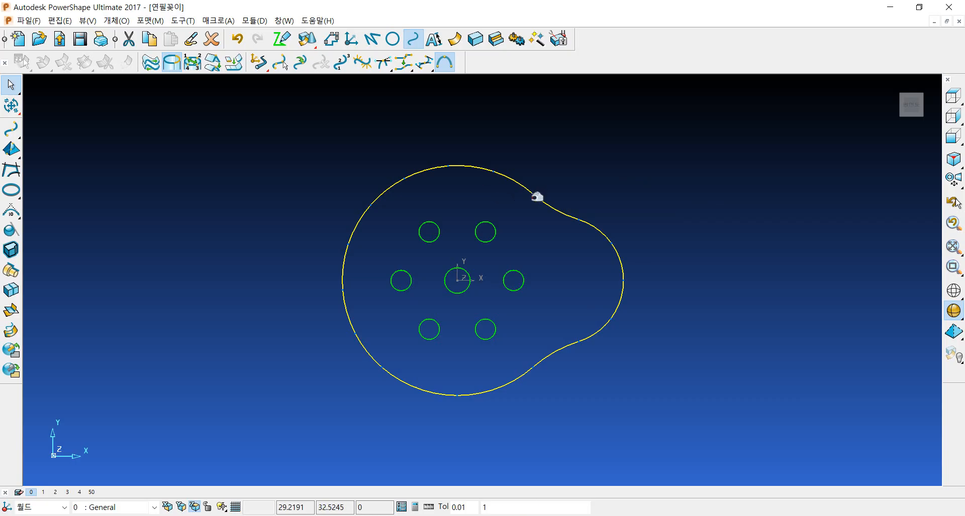
{"action": "left_click", "coordinate": [531, 197]}
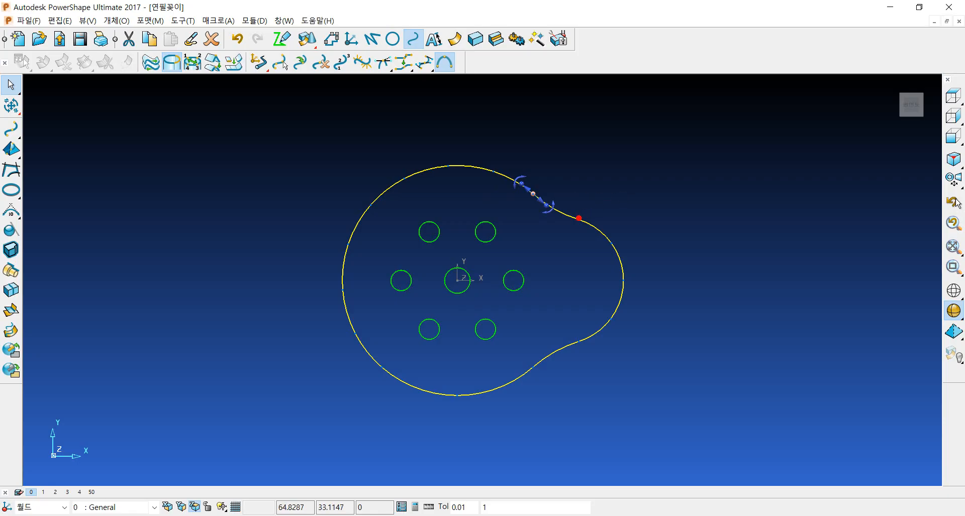
{"action": "left_click_drag", "start_coordinate": [579, 218], "coordinate": [649, 202]}
{"action": "left_click", "coordinate": [589, 210]}
{"action": "left_click_drag", "start_coordinate": [579, 219], "coordinate": [605, 221]}
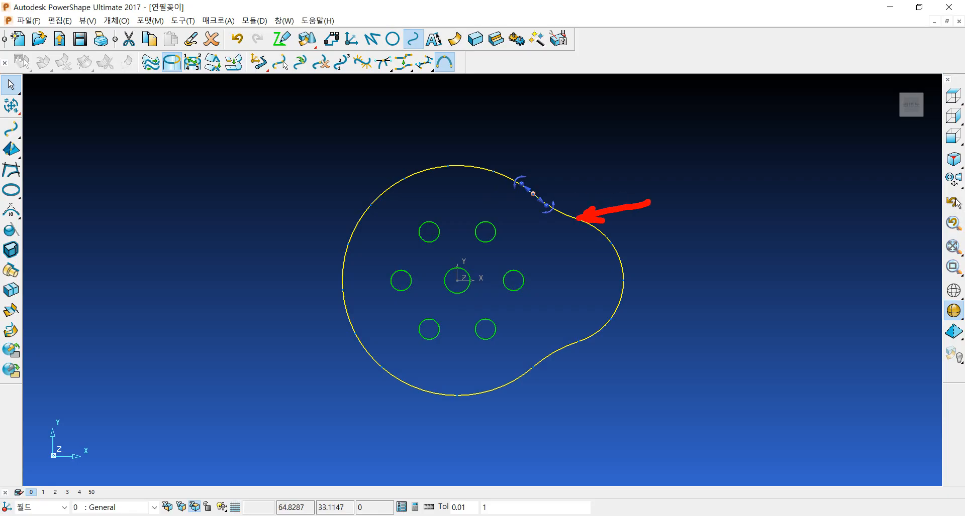
{"action": "mouse_move", "coordinate": [707, 187]}
{"action": "left_mouse_down"}
{"action": "mouse_move", "coordinate": [681, 202]}
{"action": "mouse_move", "coordinate": [696, 211]}
{"action": "mouse_move", "coordinate": [715, 202]}
{"action": "mouse_move", "coordinate": [709, 228]}
{"action": "left_mouse_up"}
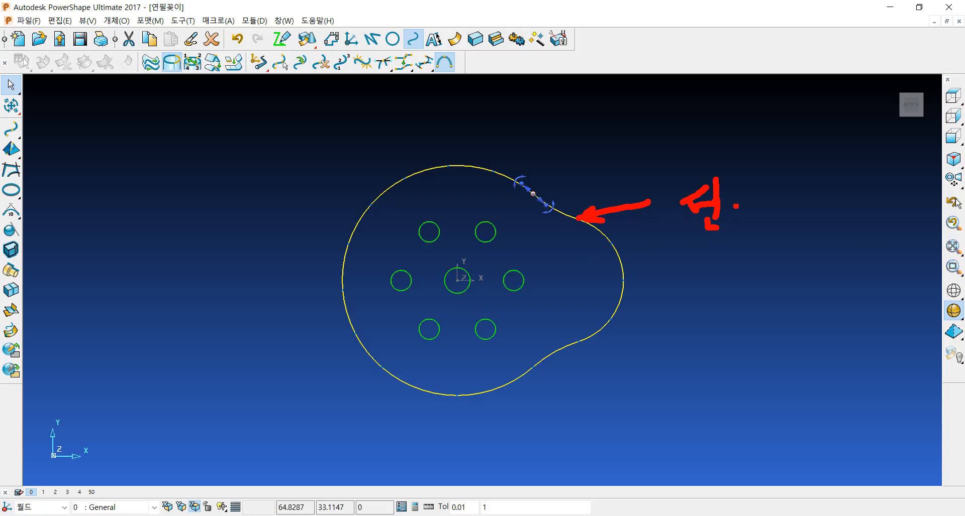
{"action": "left_click_drag", "start_coordinate": [742, 184], "coordinate": [745, 220]}
{"action": "mouse_move", "coordinate": [773, 174]}
{"action": "left_mouse_down"}
{"action": "mouse_move", "coordinate": [790, 198]}
{"action": "mouse_move", "coordinate": [784, 190]}
{"action": "mouse_move", "coordinate": [805, 194]}
{"action": "mouse_move", "coordinate": [809, 227]}
{"action": "mouse_move", "coordinate": [815, 207]}
{"action": "left_mouse_up"}
{"action": "left_click_drag", "start_coordinate": [803, 214], "coordinate": [810, 213]}
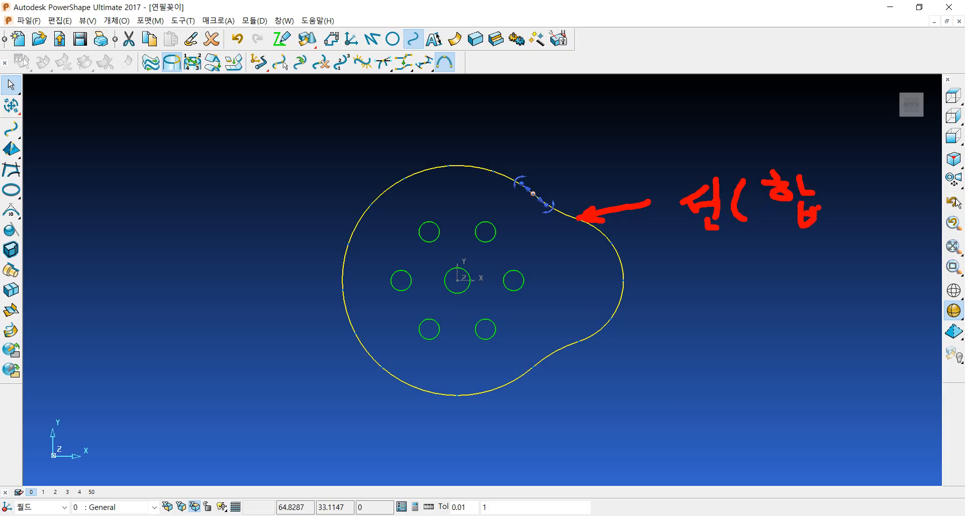
{"action": "mouse_move", "coordinate": [839, 184]}
{"action": "left_mouse_down"}
{"action": "mouse_move", "coordinate": [833, 205]}
{"action": "mouse_move", "coordinate": [852, 195]}
{"action": "mouse_move", "coordinate": [856, 207]}
{"action": "mouse_move", "coordinate": [848, 229]}
{"action": "mouse_move", "coordinate": [860, 214]}
{"action": "left_mouse_up"}
{"action": "mouse_move", "coordinate": [751, 267]}
{"action": "left_mouse_down"}
{"action": "mouse_move", "coordinate": [765, 295]}
{"action": "mouse_move", "coordinate": [792, 279]}
{"action": "mouse_move", "coordinate": [794, 297]}
{"action": "mouse_move", "coordinate": [835, 271]}
{"action": "mouse_move", "coordinate": [827, 281]}
{"action": "mouse_move", "coordinate": [850, 302]}
{"action": "mouse_move", "coordinate": [832, 301]}
{"action": "left_mouse_up"}
{"action": "left_click", "coordinate": [814, 273]}
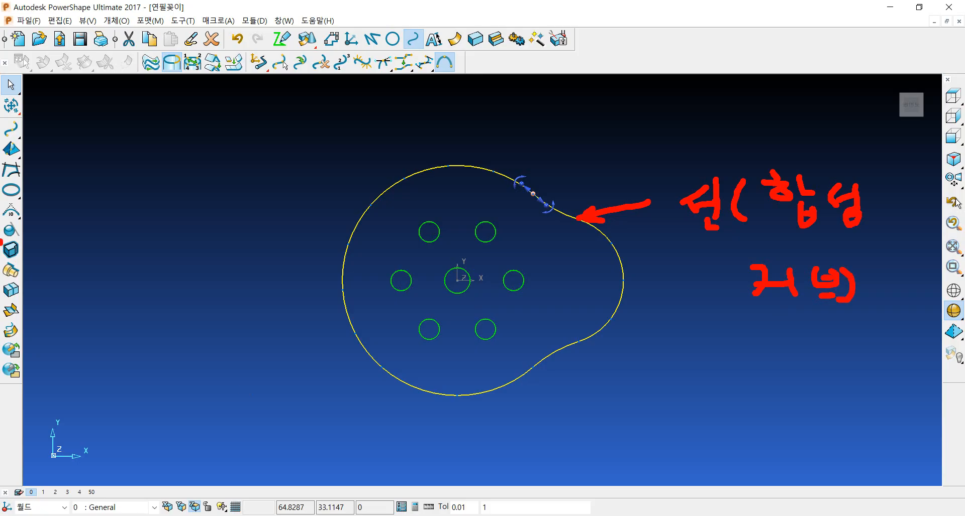
{"action": "mouse_move", "coordinate": [2, 244]}
{"action": "left_mouse_down"}
{"action": "mouse_move", "coordinate": [29, 257]}
{"action": "mouse_move", "coordinate": [21, 242]}
{"action": "mouse_move", "coordinate": [5, 241]}
{"action": "left_mouse_up"}
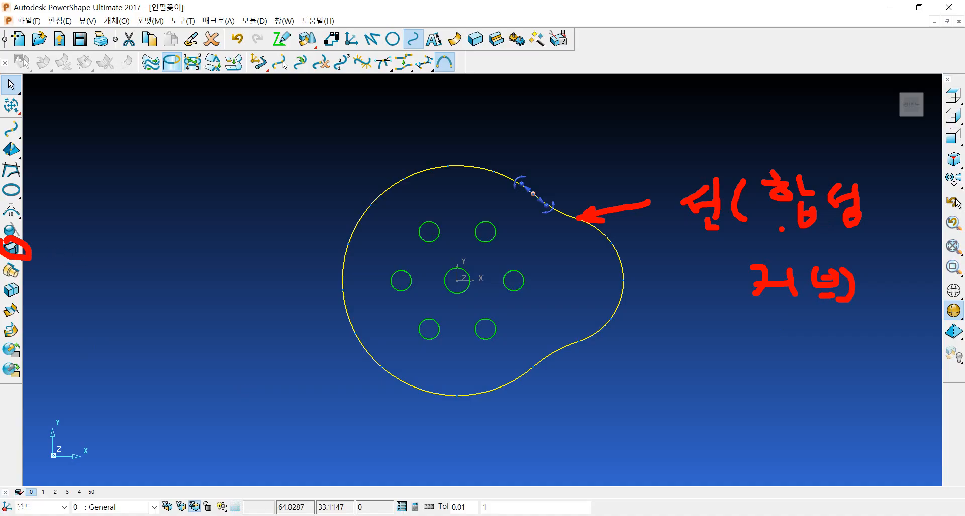
{"action": "left_click_drag", "start_coordinate": [787, 241], "coordinate": [843, 241]}
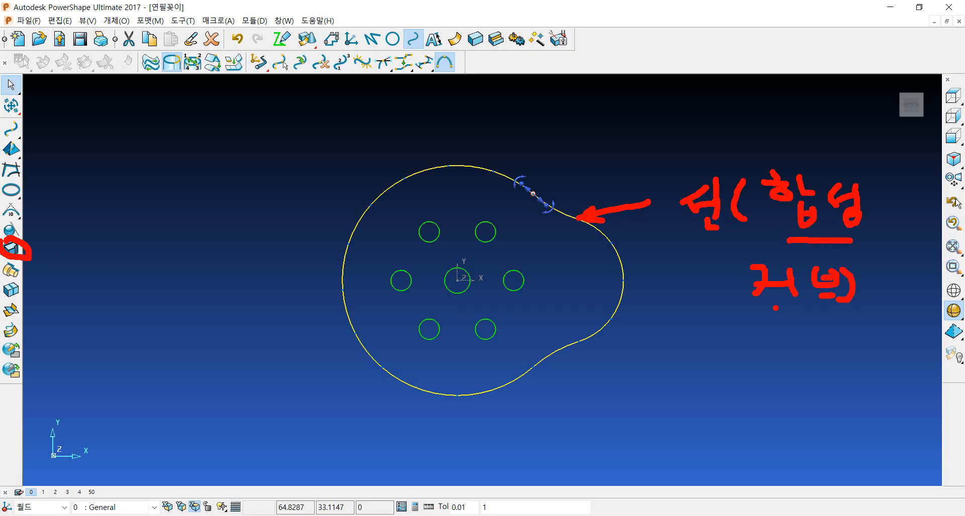
{"action": "left_click_drag", "start_coordinate": [774, 314], "coordinate": [796, 314]}
{"action": "key", "text": "Escape"}
Step: Select the outer outline curve and bring up the surface creation tools
{"action": "left_click", "coordinate": [617, 214]}
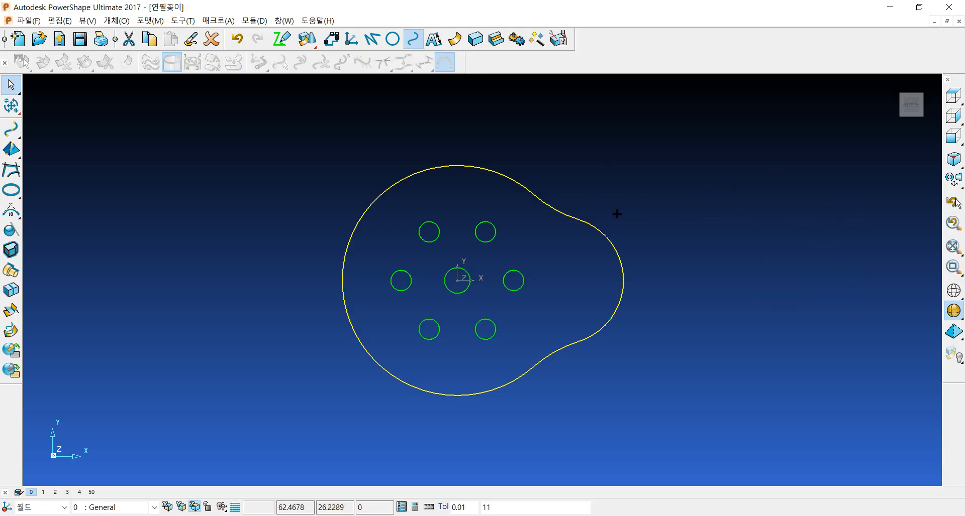
{"action": "left_click", "coordinate": [593, 217]}
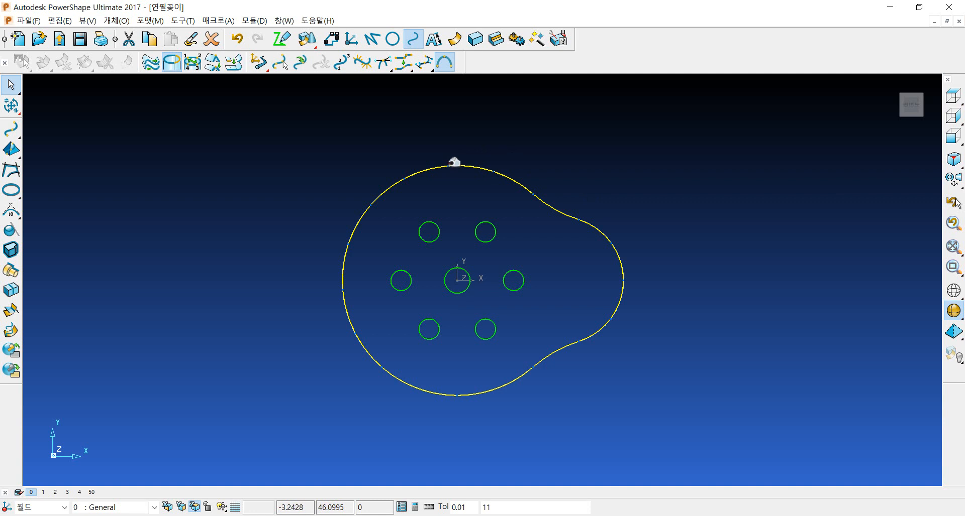
{"action": "scroll", "coordinate": [454, 163], "scroll_direction": "down", "scroll_amount": 1}
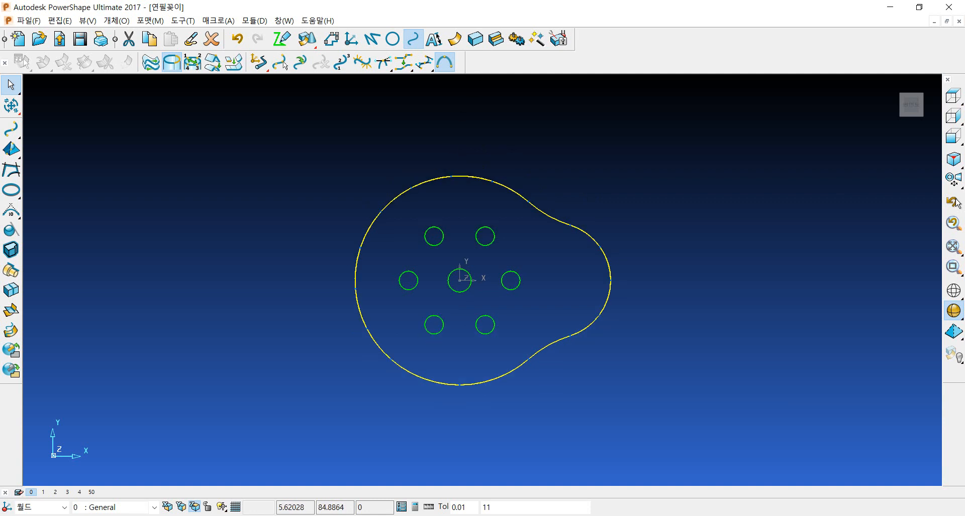
{"action": "left_click", "coordinate": [456, 39]}
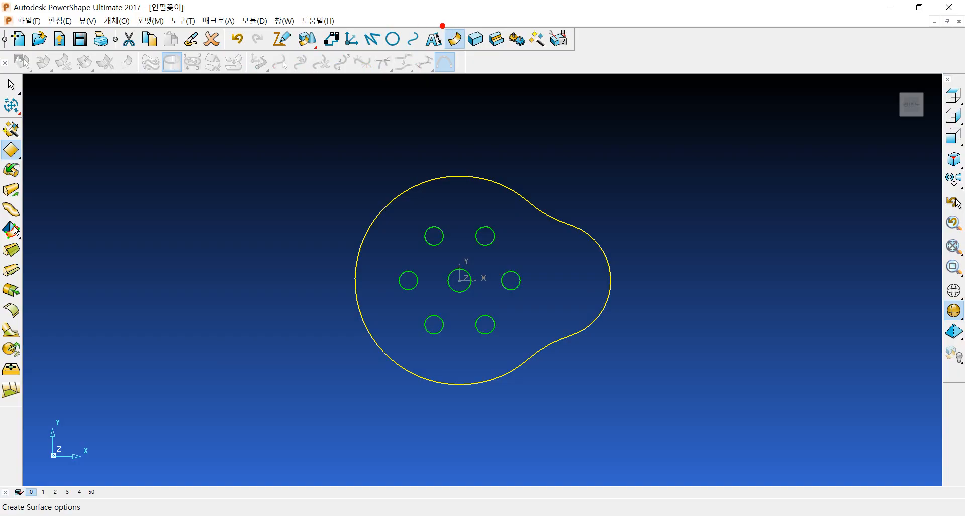
{"action": "mouse_move", "coordinate": [462, 76]}
{"action": "left_mouse_down"}
{"action": "mouse_move", "coordinate": [481, 93]}
{"action": "mouse_move", "coordinate": [478, 77]}
{"action": "mouse_move", "coordinate": [496, 79]}
{"action": "mouse_move", "coordinate": [496, 100]}
{"action": "mouse_move", "coordinate": [570, 87]}
{"action": "mouse_move", "coordinate": [572, 114]}
{"action": "left_mouse_up"}
{"action": "left_click_drag", "start_coordinate": [602, 78], "coordinate": [607, 77]}
{"action": "mouse_move", "coordinate": [599, 81]}
{"action": "left_mouse_down"}
{"action": "mouse_move", "coordinate": [600, 93]}
{"action": "mouse_move", "coordinate": [620, 105]}
{"action": "left_mouse_up"}
{"action": "mouse_move", "coordinate": [649, 81]}
{"action": "left_mouse_down"}
{"action": "mouse_move", "coordinate": [641, 101]}
{"action": "mouse_move", "coordinate": [653, 99]}
{"action": "left_mouse_up"}
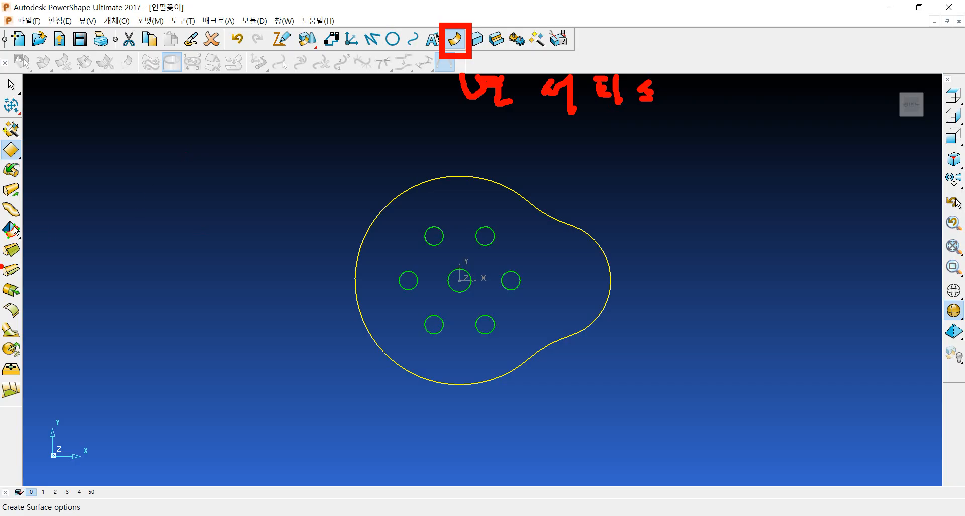
{"action": "mouse_move", "coordinate": [1, 265]}
{"action": "left_mouse_down"}
{"action": "mouse_move", "coordinate": [29, 279]}
{"action": "mouse_move", "coordinate": [455, 50]}
{"action": "left_mouse_up"}
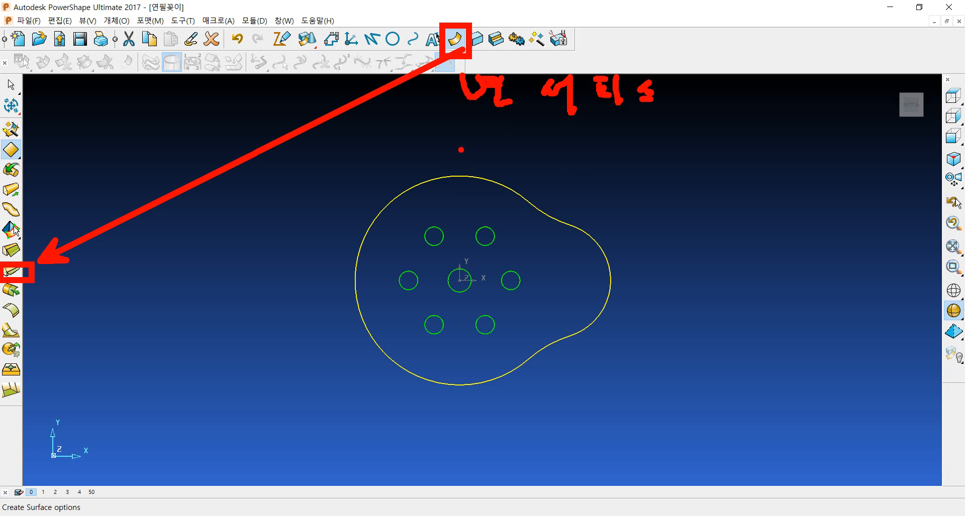
{"action": "key", "text": "Escape"}
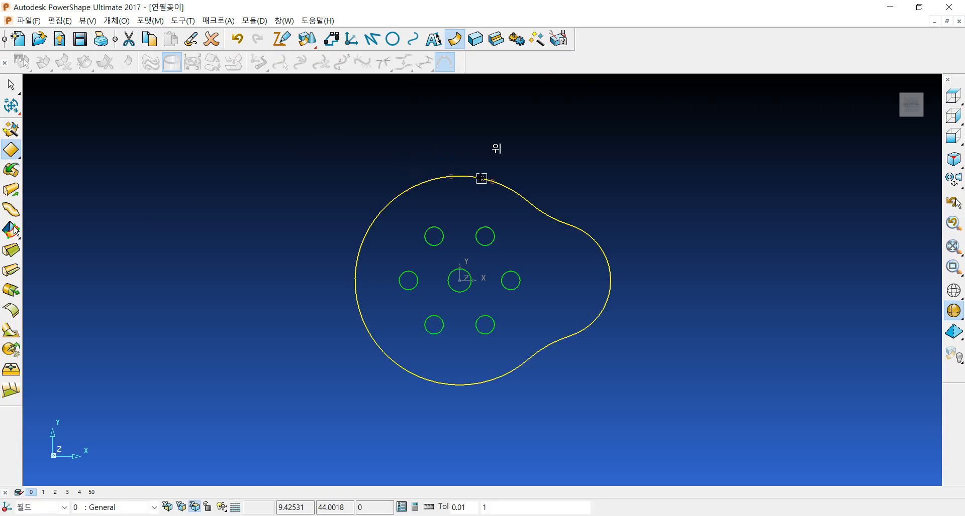
Step: Undo the accidentally placed plane surface and start a split surface from the outer outline curve
{"action": "left_click", "coordinate": [482, 178]}
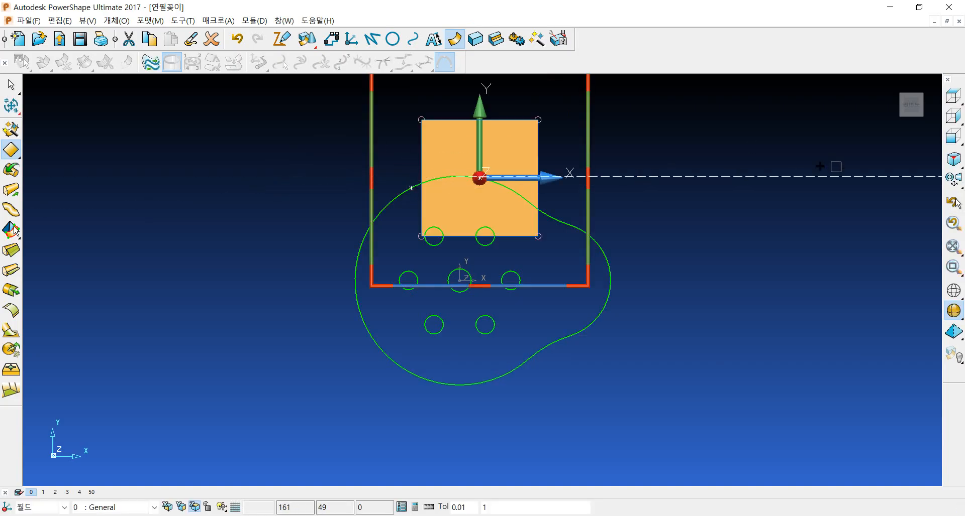
{"action": "left_click", "coordinate": [237, 39]}
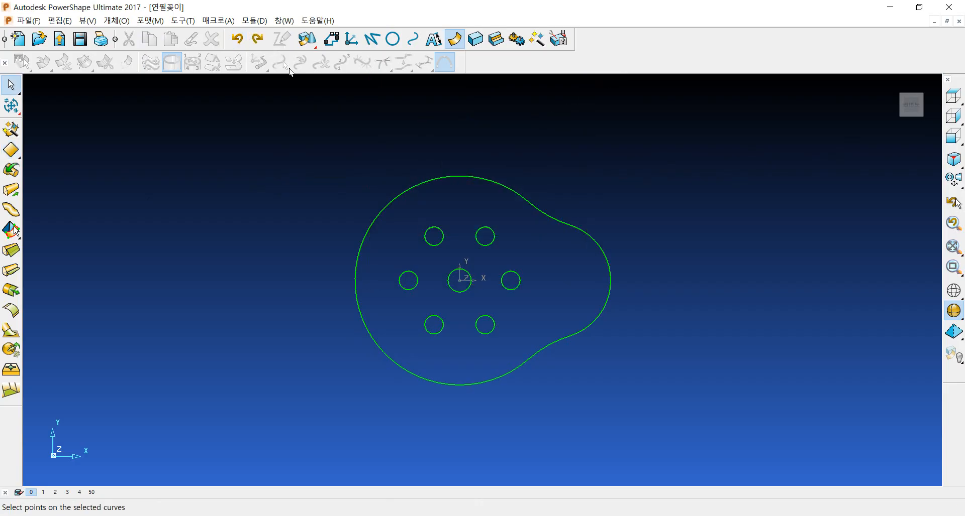
{"action": "left_click", "coordinate": [452, 175]}
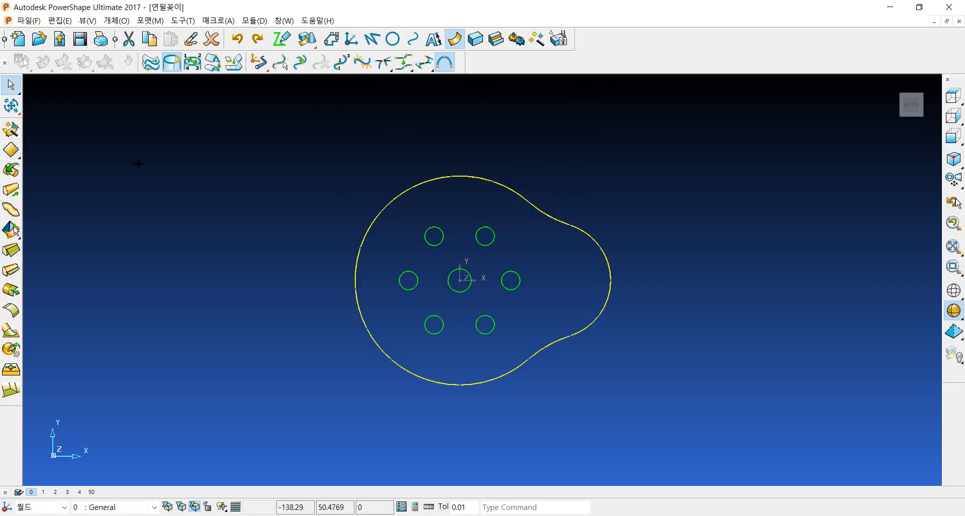
{"action": "left_click", "coordinate": [11, 270]}
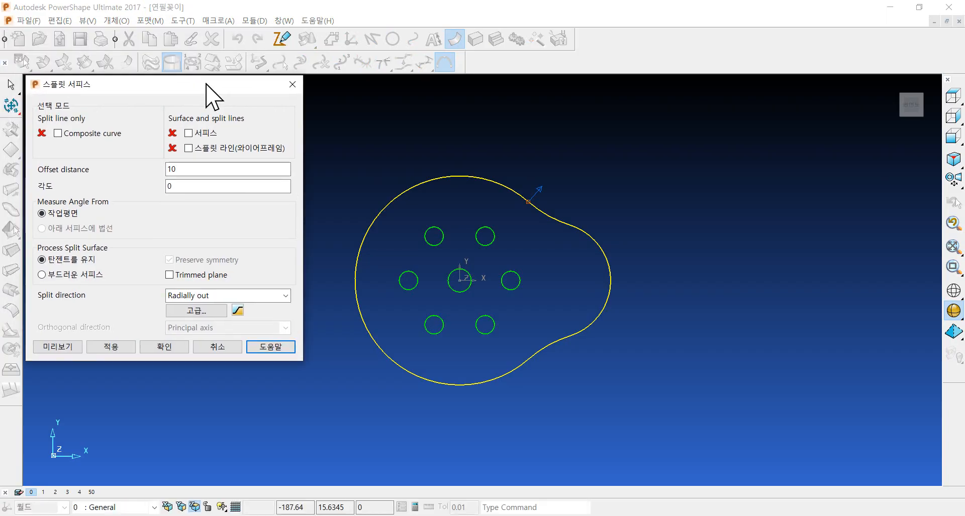
{"action": "left_click_drag", "start_coordinate": [206, 83], "coordinate": [239, 163]}
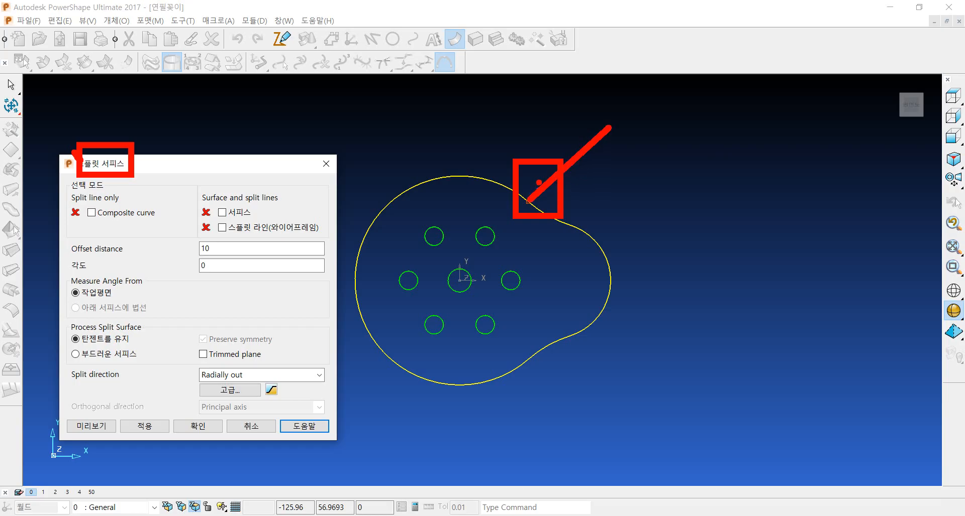
{"action": "mouse_move", "coordinate": [574, 168]}
{"action": "left_mouse_down"}
{"action": "mouse_move", "coordinate": [586, 181]}
{"action": "mouse_move", "coordinate": [566, 205]}
{"action": "left_mouse_up"}
{"action": "left_click_drag", "start_coordinate": [610, 280], "coordinate": [700, 280]}
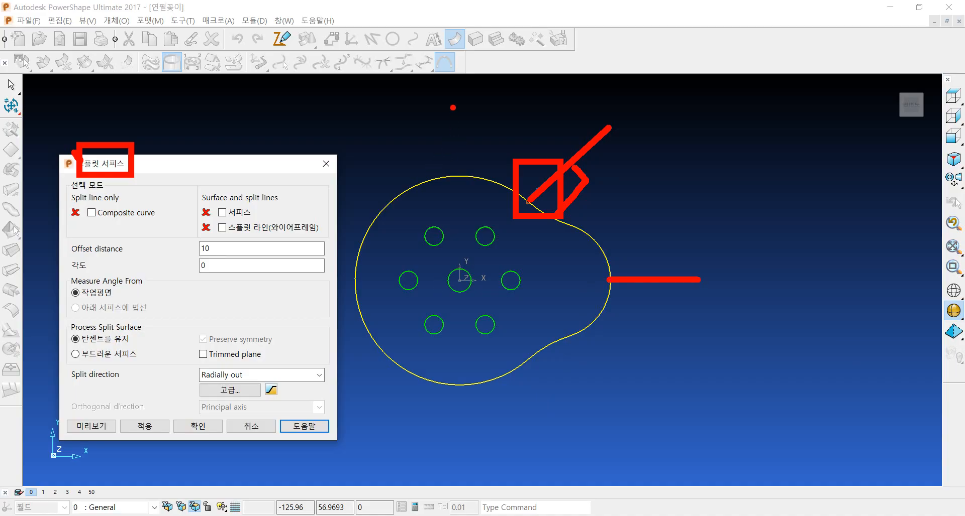
{"action": "left_click_drag", "start_coordinate": [452, 106], "coordinate": [453, 179]}
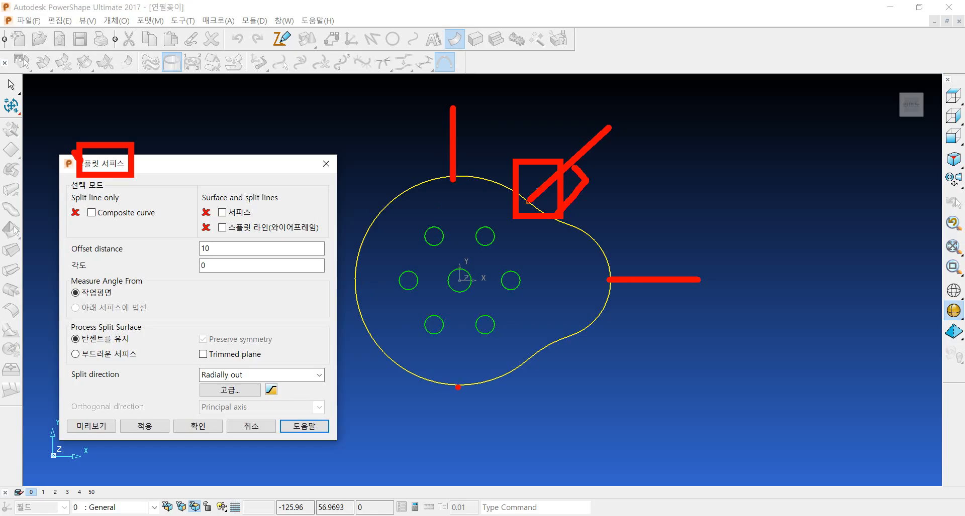
{"action": "left_click_drag", "start_coordinate": [481, 381], "coordinate": [480, 452]}
{"action": "left_click_drag", "start_coordinate": [351, 281], "coordinate": [261, 282]}
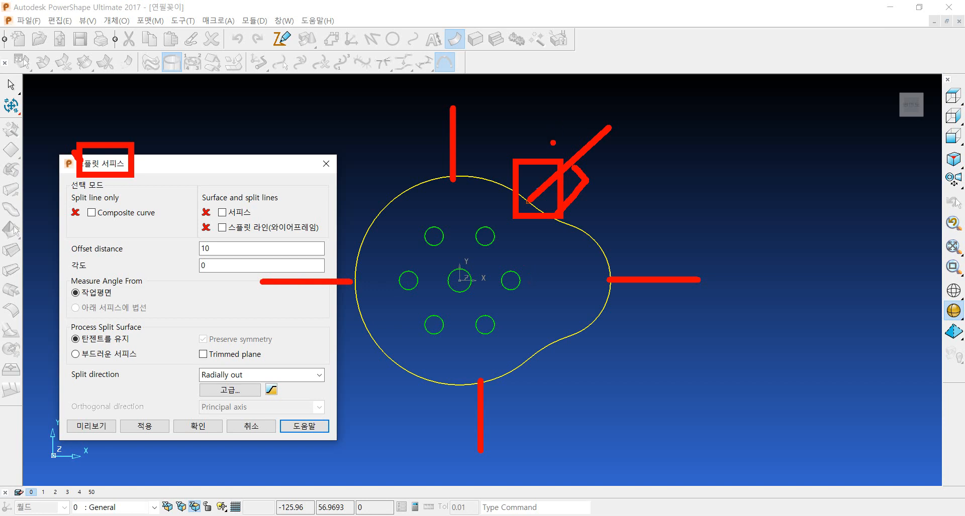
{"action": "left_click_drag", "start_coordinate": [599, 241], "coordinate": [653, 189]}
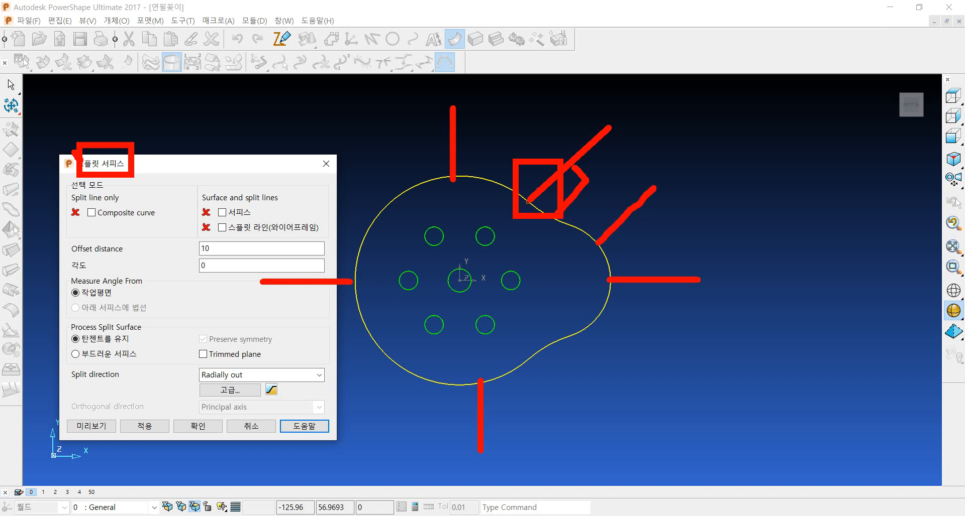
{"action": "left_click_drag", "start_coordinate": [569, 339], "coordinate": [612, 425]}
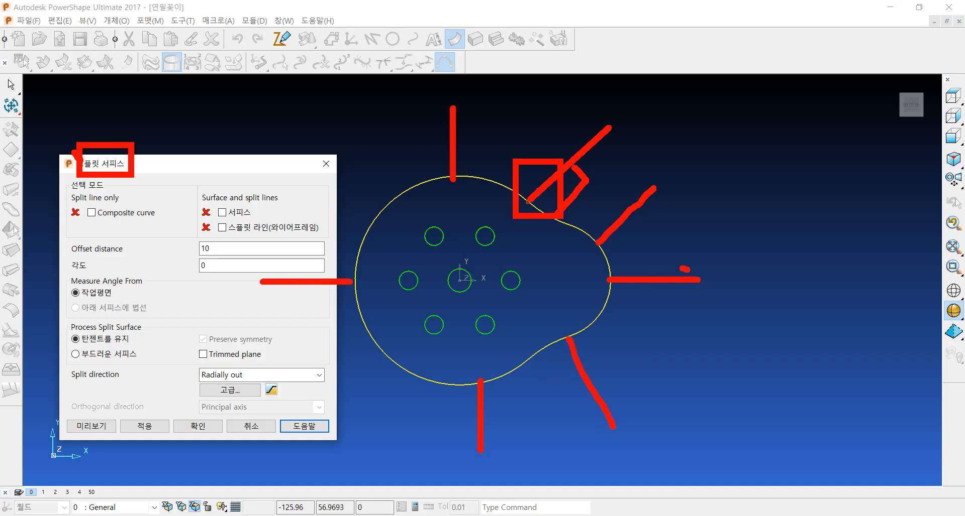
{"action": "left_click_drag", "start_coordinate": [696, 279], "coordinate": [682, 296]}
{"action": "left_click_drag", "start_coordinate": [448, 422], "coordinate": [508, 422]}
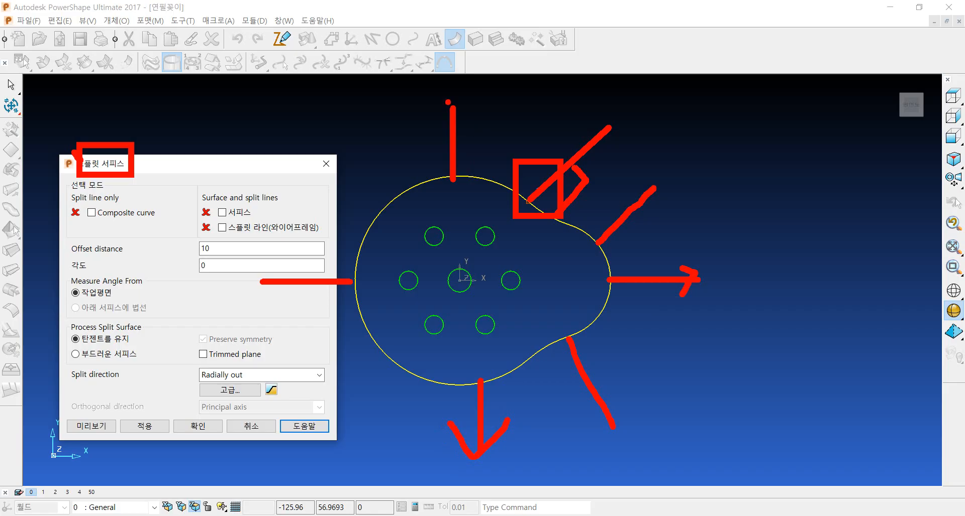
{"action": "mouse_move", "coordinate": [449, 102]}
{"action": "left_mouse_down"}
{"action": "mouse_move", "coordinate": [430, 127]}
{"action": "mouse_move", "coordinate": [465, 118]}
{"action": "left_mouse_up"}
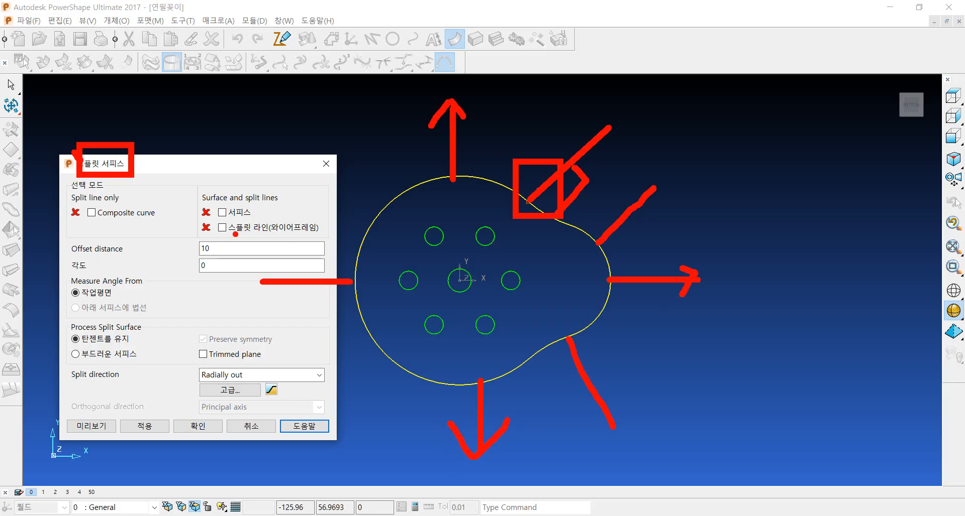
{"action": "mouse_move", "coordinate": [292, 274]}
{"action": "left_mouse_down"}
{"action": "mouse_move", "coordinate": [250, 274]}
{"action": "mouse_move", "coordinate": [280, 301]}
{"action": "left_mouse_up"}
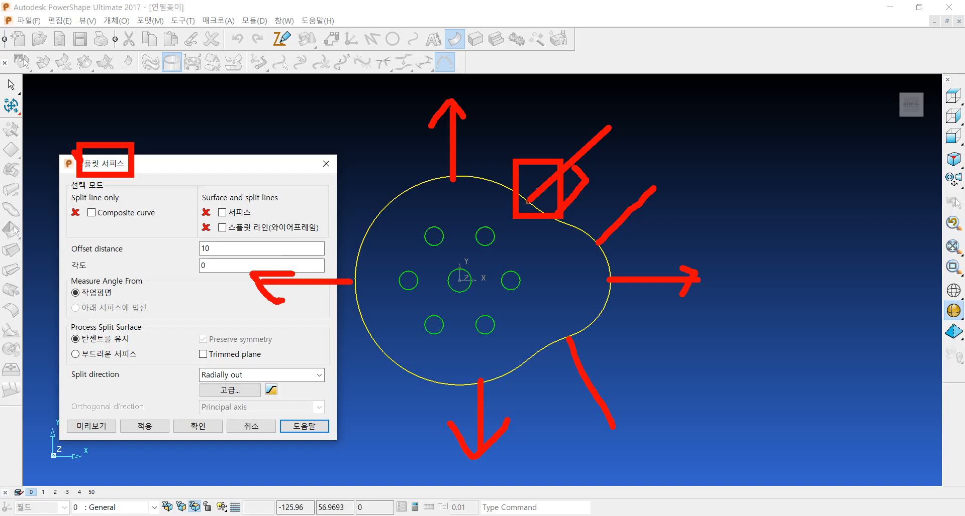
Step: Select the outer outline curve for the split surface and open its advanced split by segments settings
{"action": "key", "text": "Escape"}
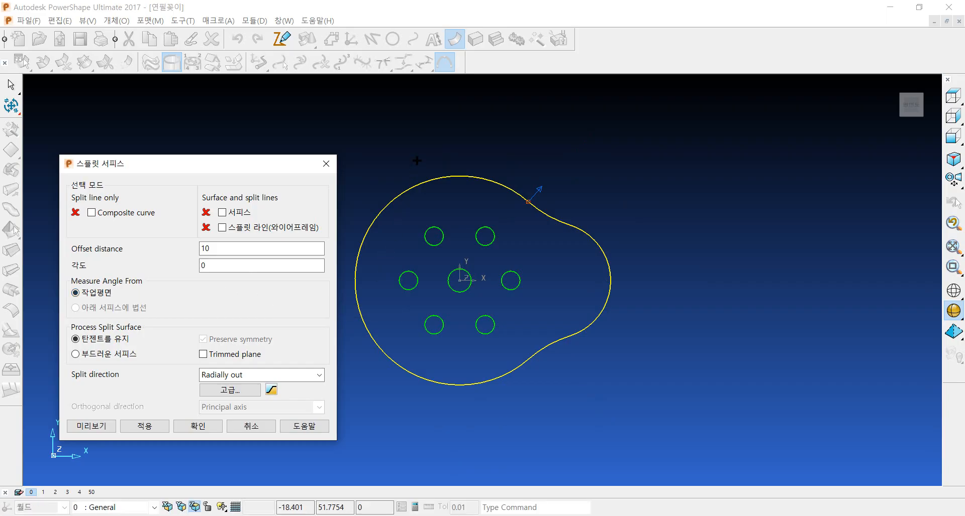
{"action": "left_click_drag", "start_coordinate": [426, 161], "coordinate": [445, 193]}
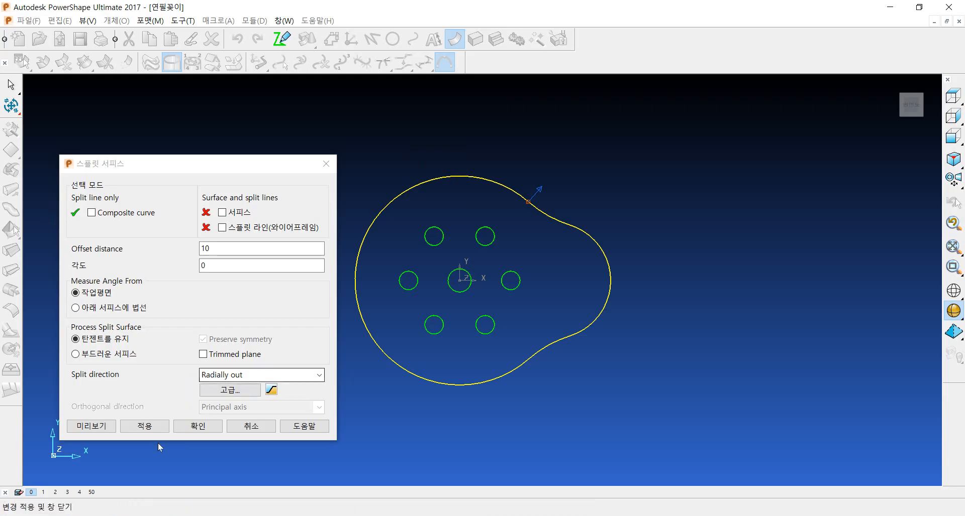
{"action": "left_click", "coordinate": [239, 394]}
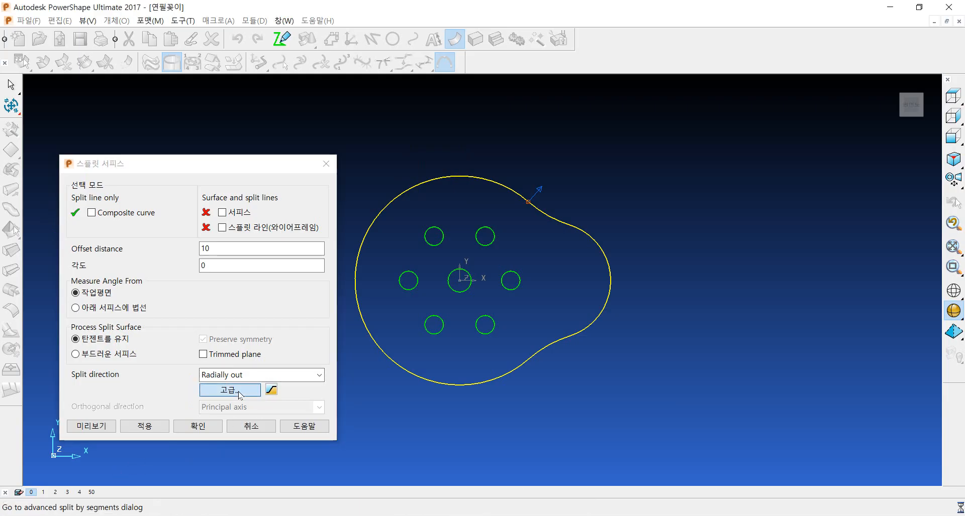
{"action": "left_click_drag", "start_coordinate": [158, 32], "coordinate": [221, 167]}
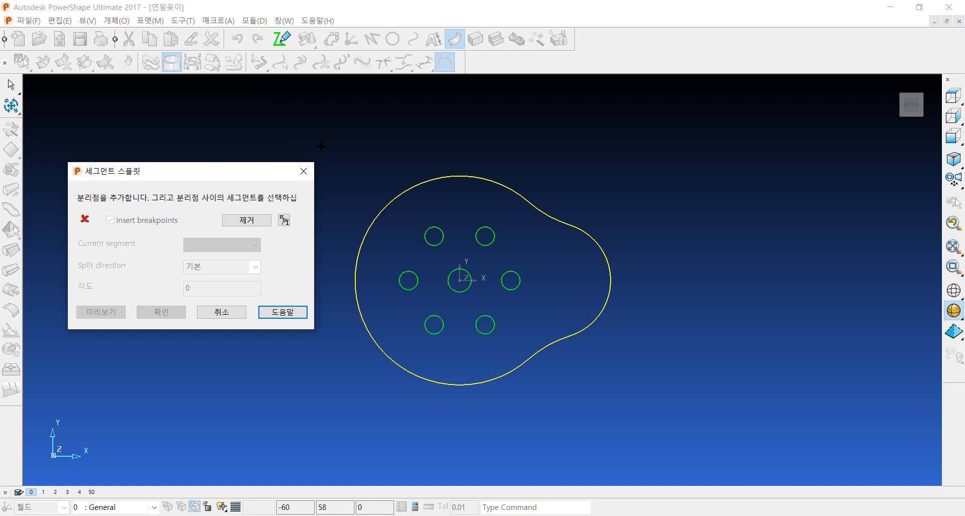
{"action": "left_click", "coordinate": [467, 176]}
{"action": "left_click", "coordinate": [253, 225]}
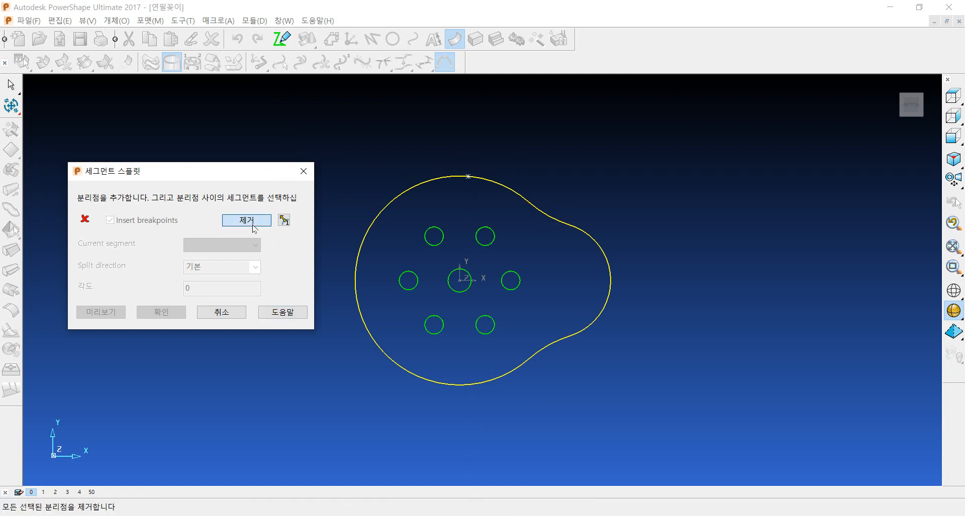
{"action": "left_click", "coordinate": [246, 222]}
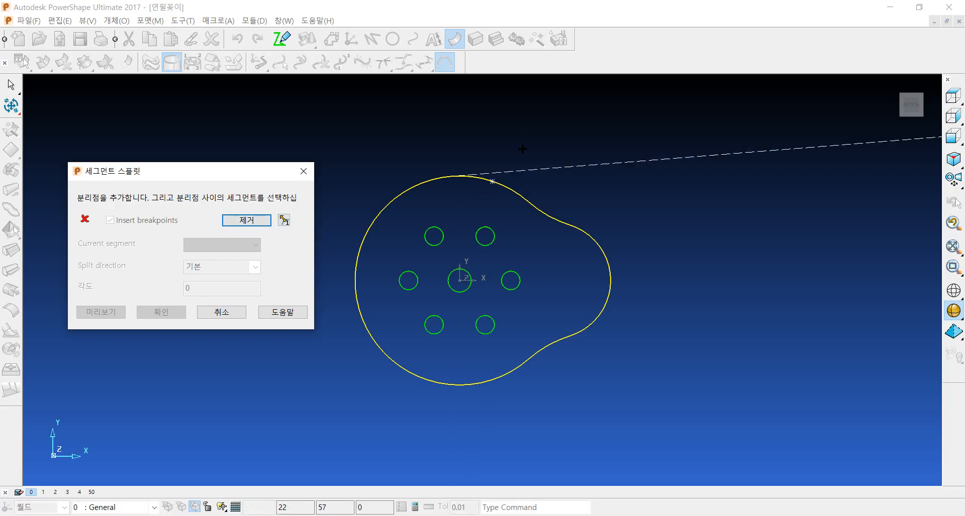
Step: Insert four breakpoints on the outline: at the upper and lower neck and on the upper and lower parts of the large arc's far side
{"action": "left_click", "coordinate": [283, 221]}
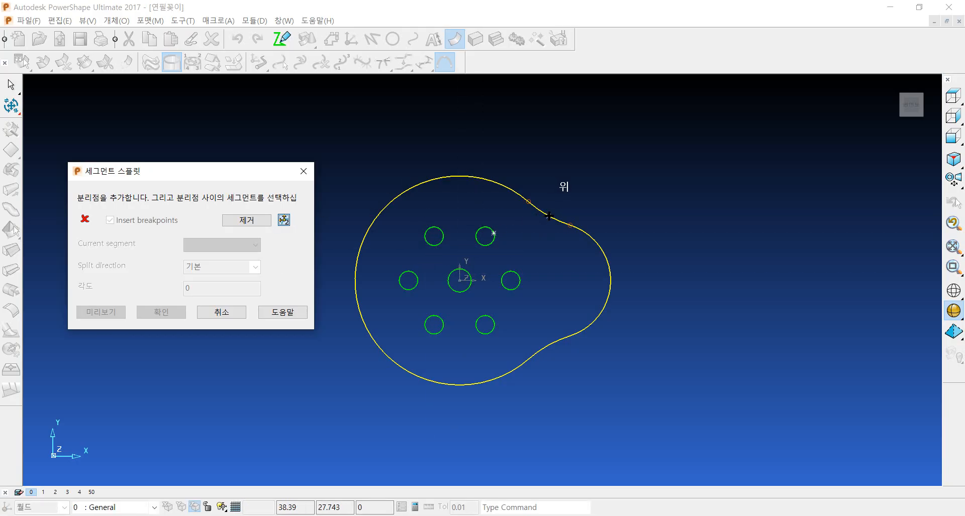
{"action": "left_click", "coordinate": [555, 217]}
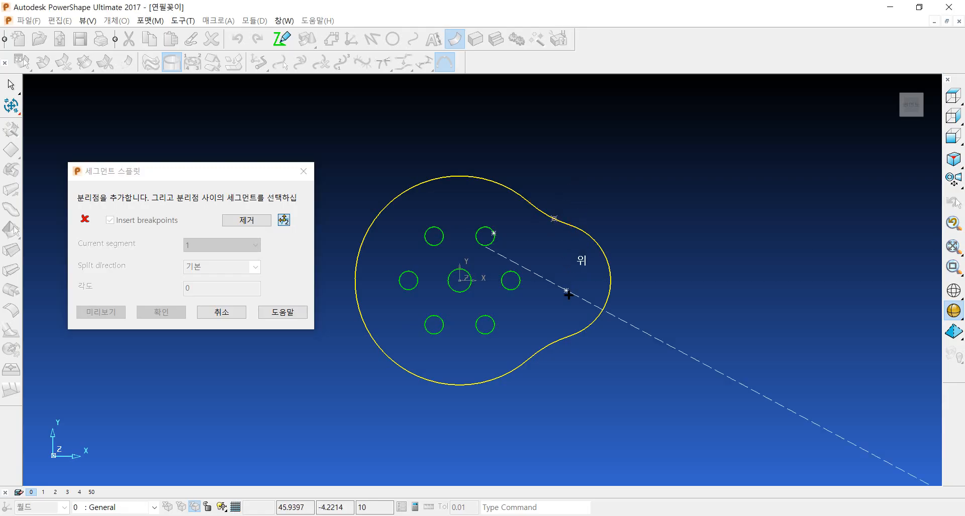
{"action": "left_click", "coordinate": [571, 338]}
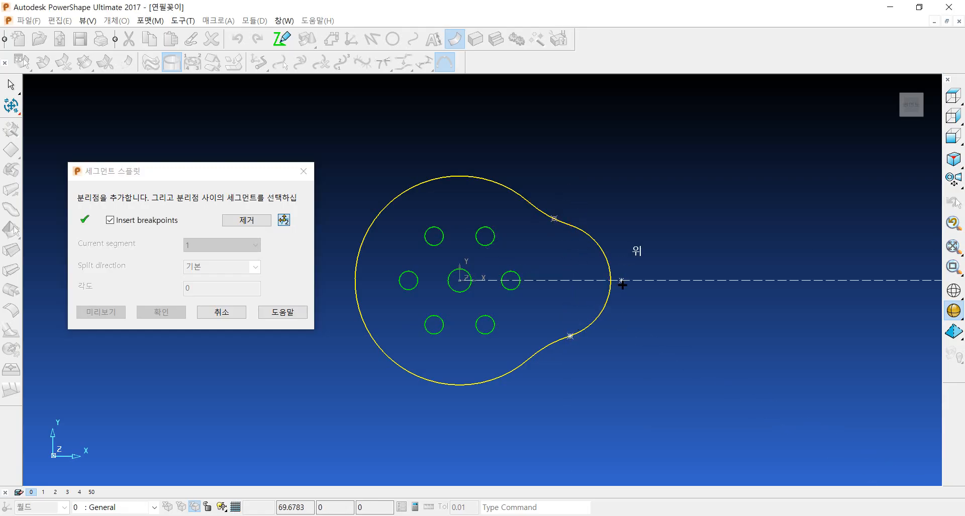
{"action": "left_click", "coordinate": [375, 218]}
{"action": "left_click", "coordinate": [381, 350]}
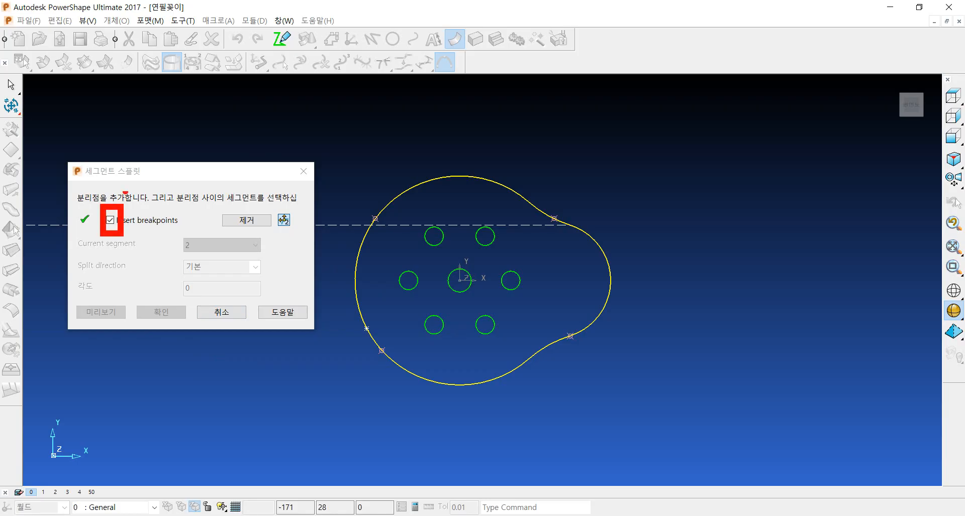
{"action": "mouse_move", "coordinate": [127, 182]}
{"action": "left_mouse_down"}
{"action": "mouse_move", "coordinate": [147, 205]}
{"action": "mouse_move", "coordinate": [189, 182]}
{"action": "mouse_move", "coordinate": [174, 206]}
{"action": "mouse_move", "coordinate": [192, 193]}
{"action": "left_mouse_up"}
{"action": "mouse_move", "coordinate": [191, 186]}
{"action": "left_mouse_down"}
{"action": "mouse_move", "coordinate": [191, 207]}
{"action": "mouse_move", "coordinate": [202, 185]}
{"action": "mouse_move", "coordinate": [202, 209]}
{"action": "left_mouse_up"}
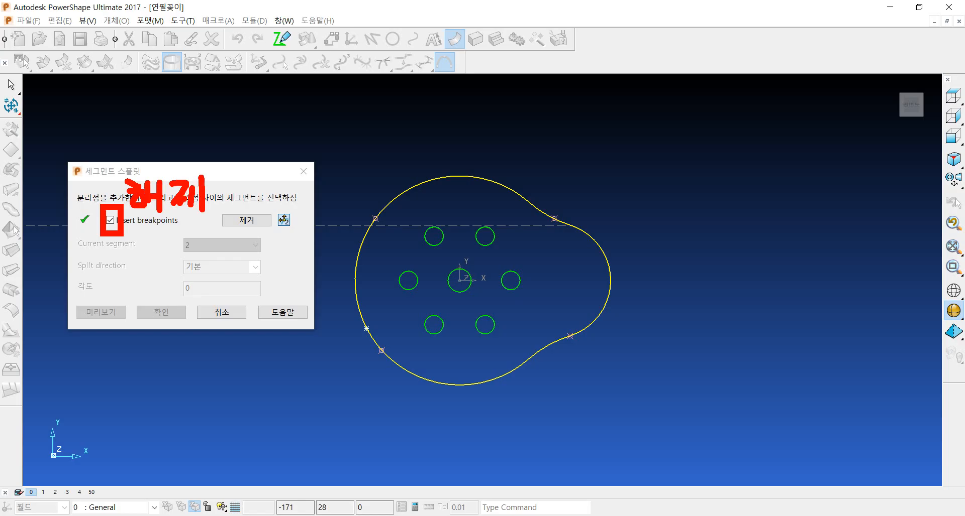
{"action": "key", "text": "Escape"}
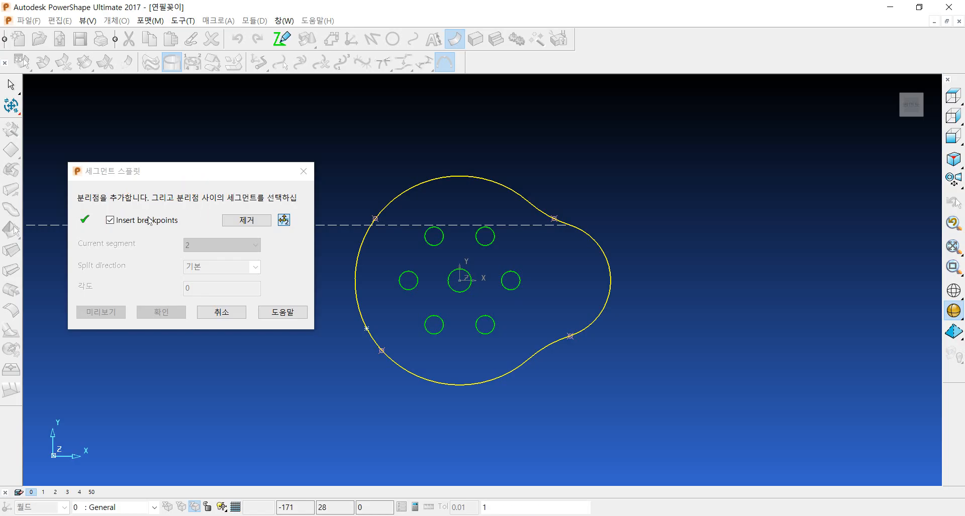
Step: End breakpoint insertion, set segment 1 of the outline to split along the Y axis, and preview it
{"action": "left_click", "coordinate": [110, 221]}
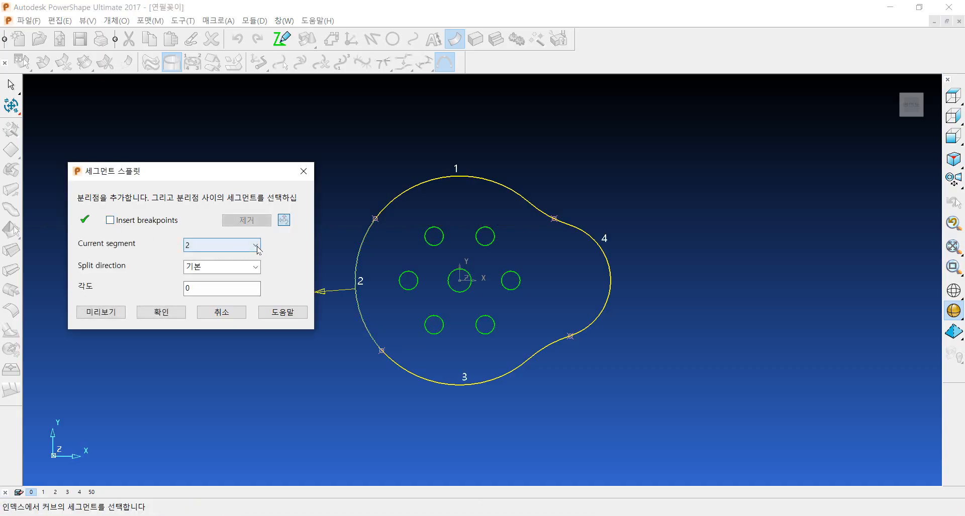
{"action": "left_click", "coordinate": [256, 246]}
{"action": "left_click", "coordinate": [213, 257]}
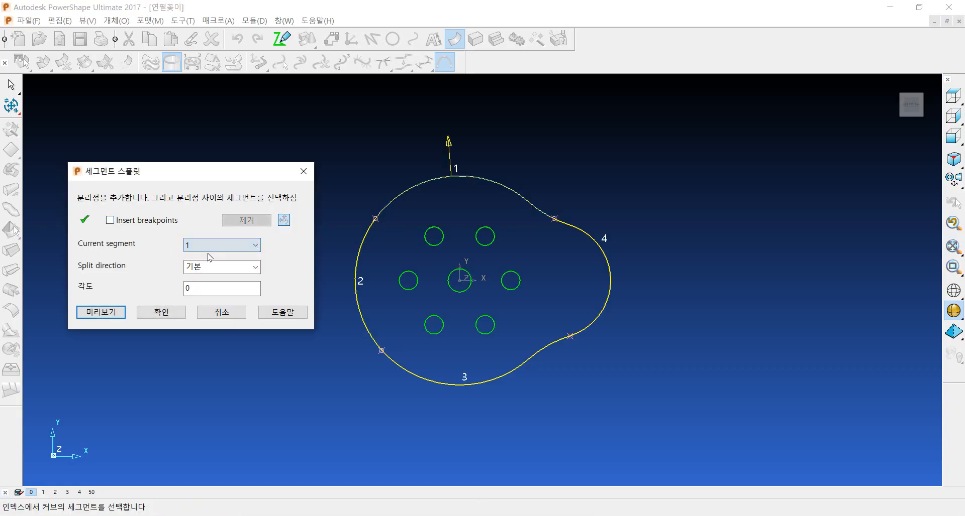
{"action": "left_click", "coordinate": [255, 267]}
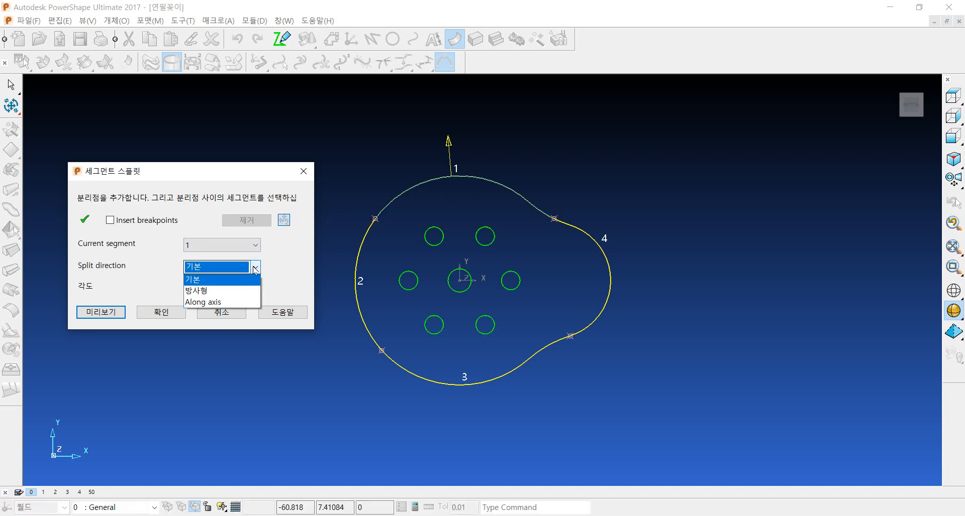
{"action": "left_click", "coordinate": [227, 302]}
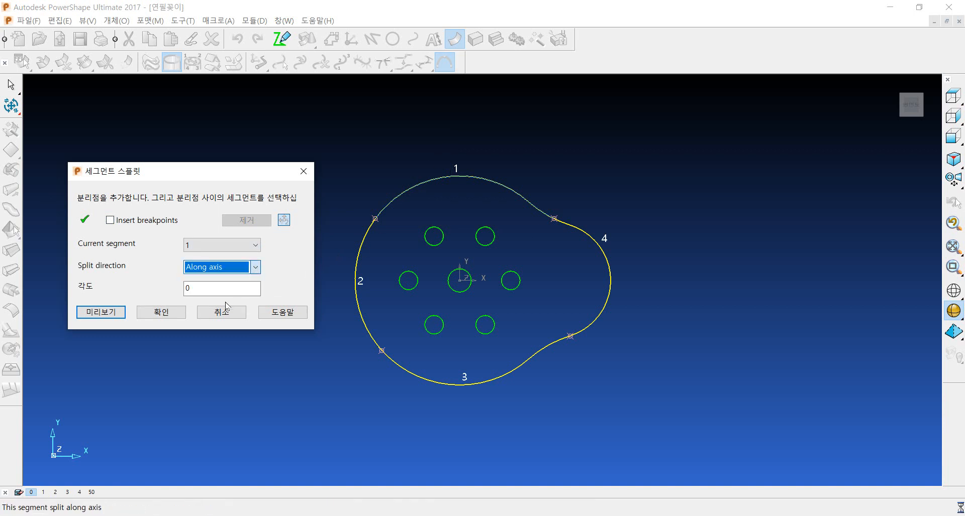
{"action": "left_click", "coordinate": [103, 316]}
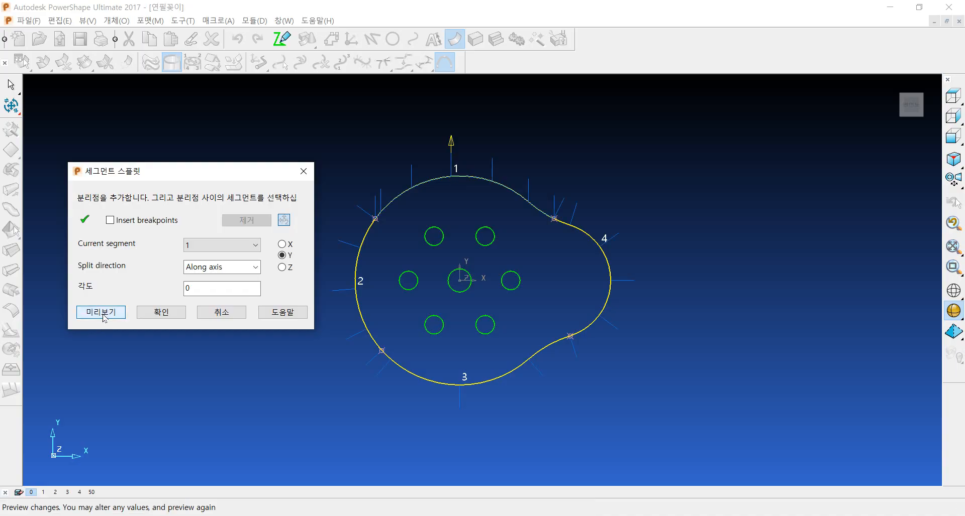
Step: Set segment 2 of the outline to split along the X axis and preview it
{"action": "left_click", "coordinate": [254, 247]}
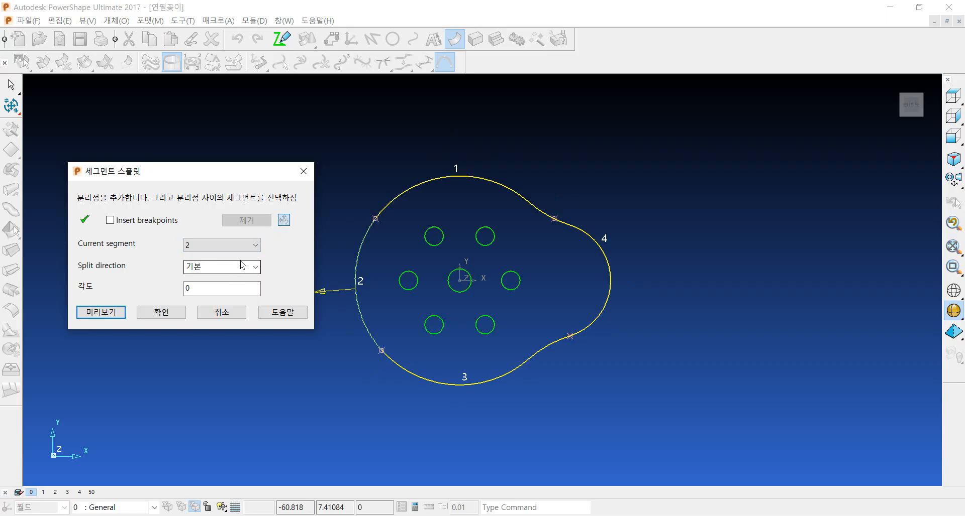
{"action": "left_click", "coordinate": [243, 271]}
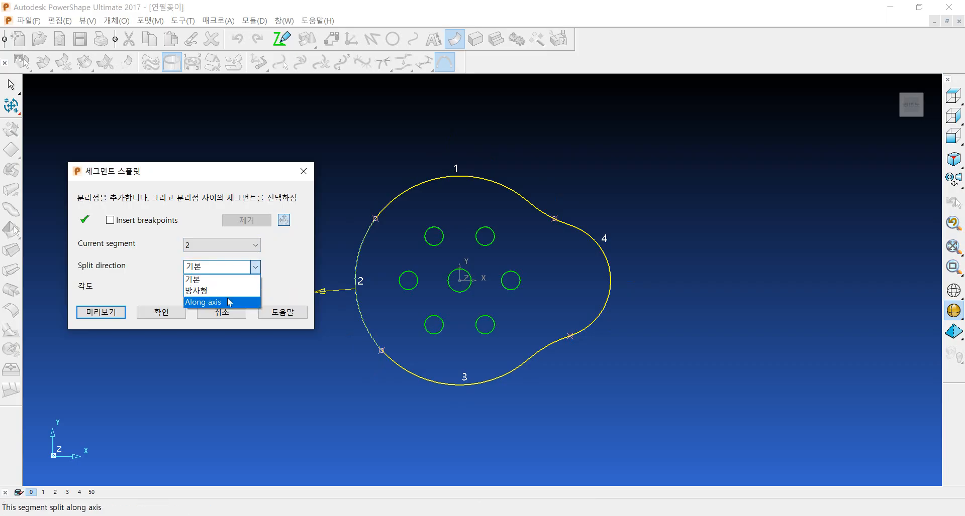
{"action": "left_click", "coordinate": [230, 301]}
{"action": "left_click", "coordinate": [113, 310]}
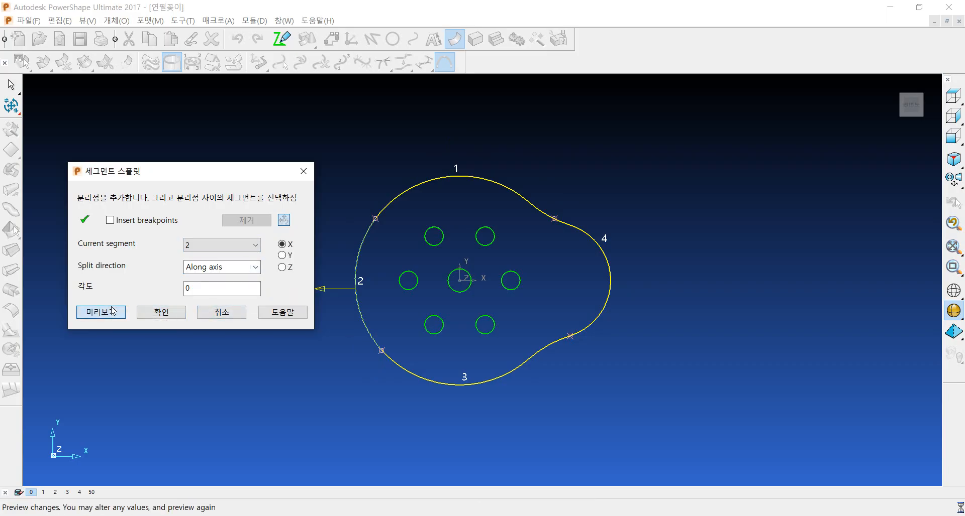
Step: Set segment 3 of the outline to split along the Y axis and preview it
{"action": "left_click", "coordinate": [255, 245]}
{"action": "left_click", "coordinate": [238, 285]}
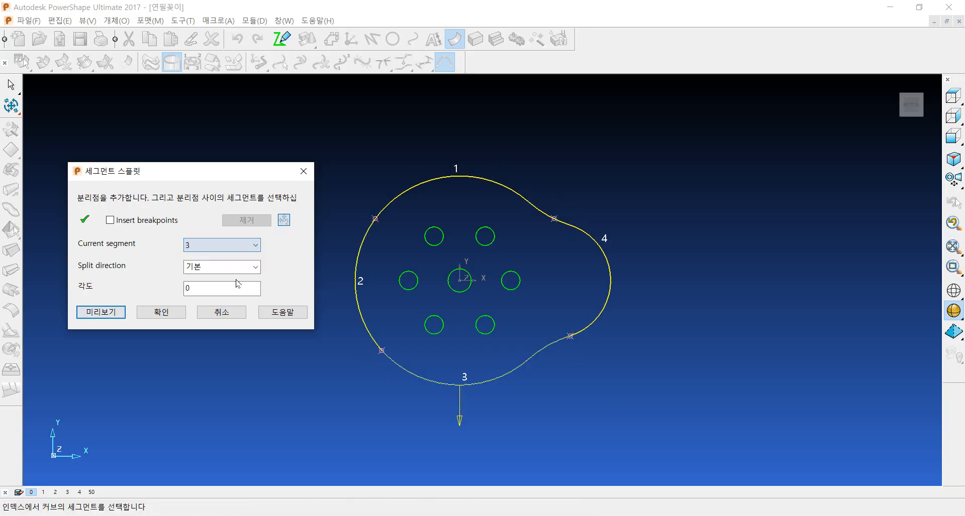
{"action": "left_click", "coordinate": [251, 273]}
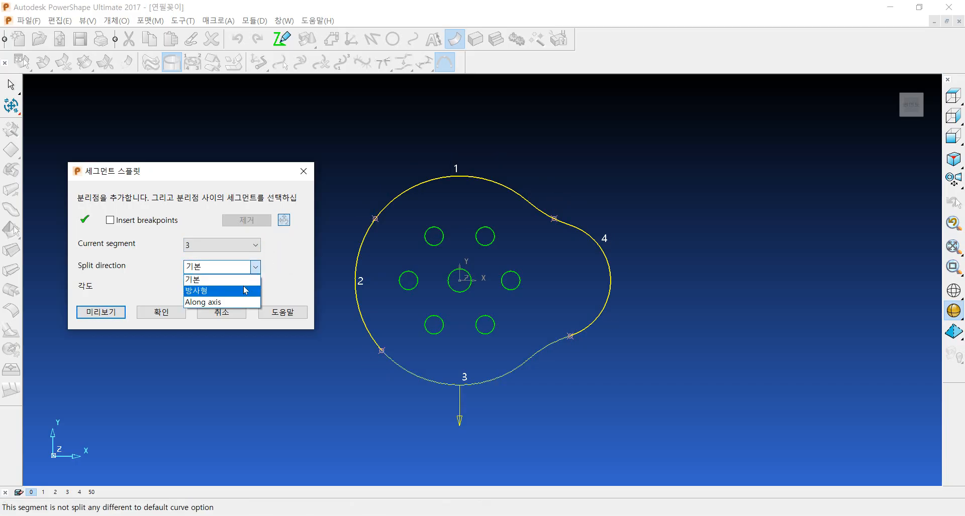
{"action": "left_click", "coordinate": [234, 303]}
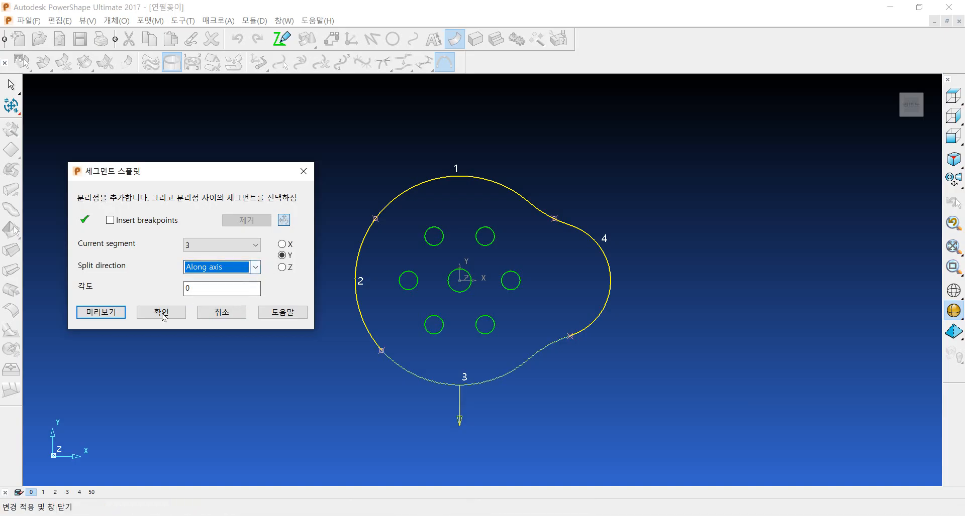
{"action": "left_click", "coordinate": [109, 312]}
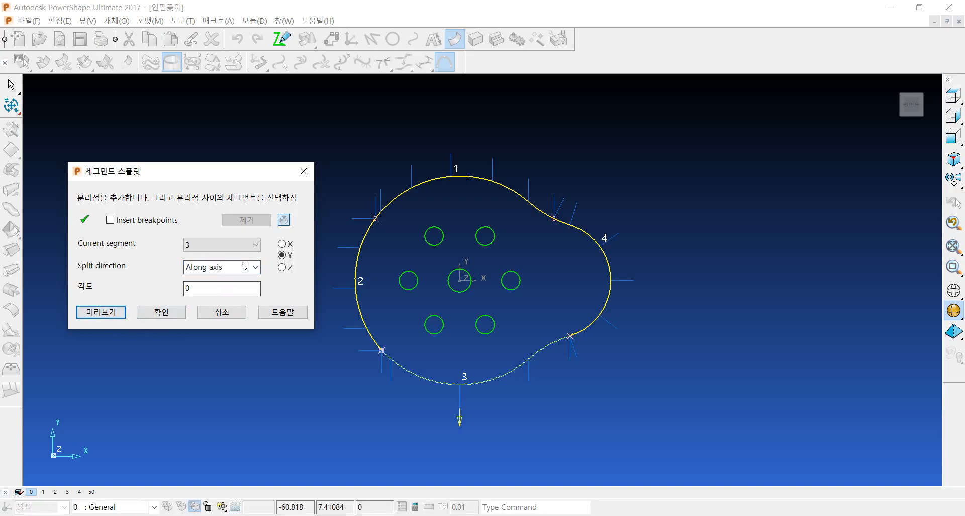
Step: Set segment 4 of the outline to split along the X axis, preview it, and accept the segment split settings
{"action": "left_click", "coordinate": [236, 245]}
{"action": "left_click", "coordinate": [220, 289]}
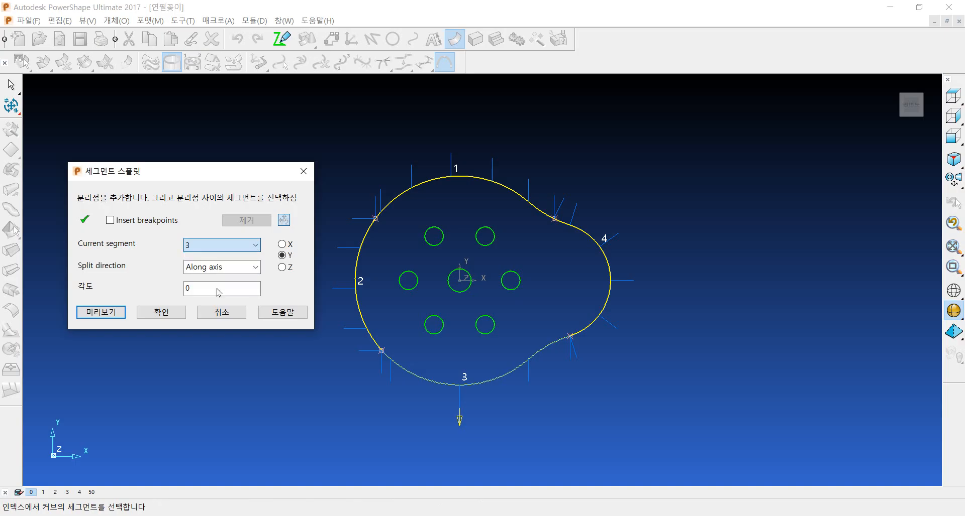
{"action": "left_click", "coordinate": [242, 263]}
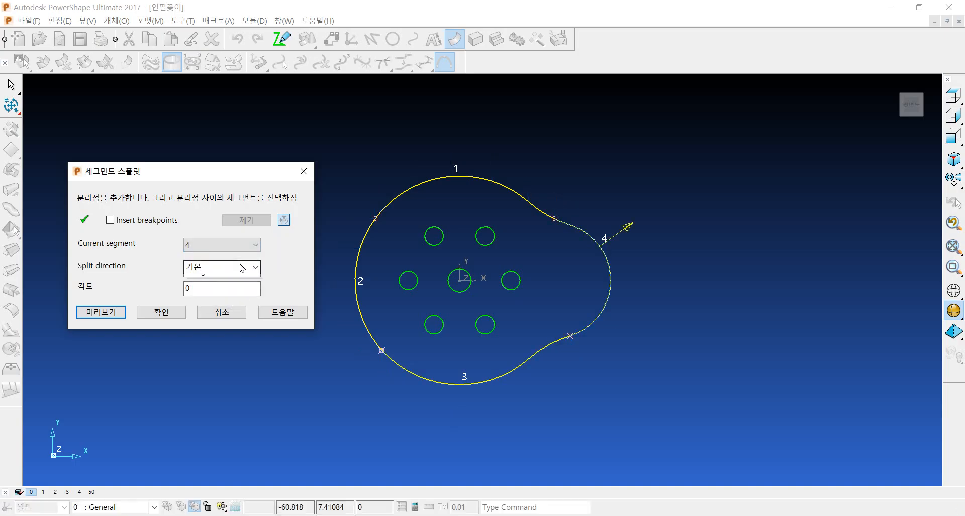
{"action": "left_click", "coordinate": [229, 303]}
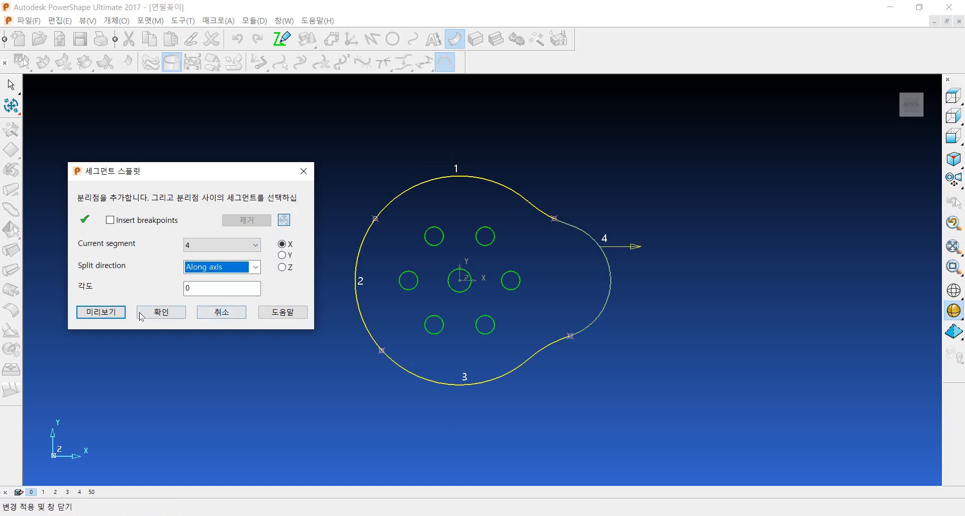
{"action": "left_click", "coordinate": [100, 312]}
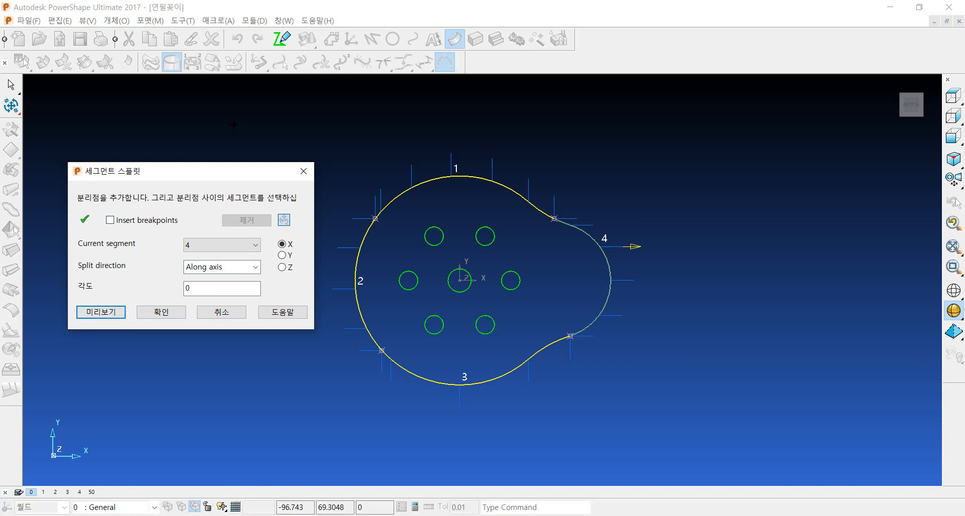
{"action": "left_click_drag", "start_coordinate": [207, 174], "coordinate": [157, 168]}
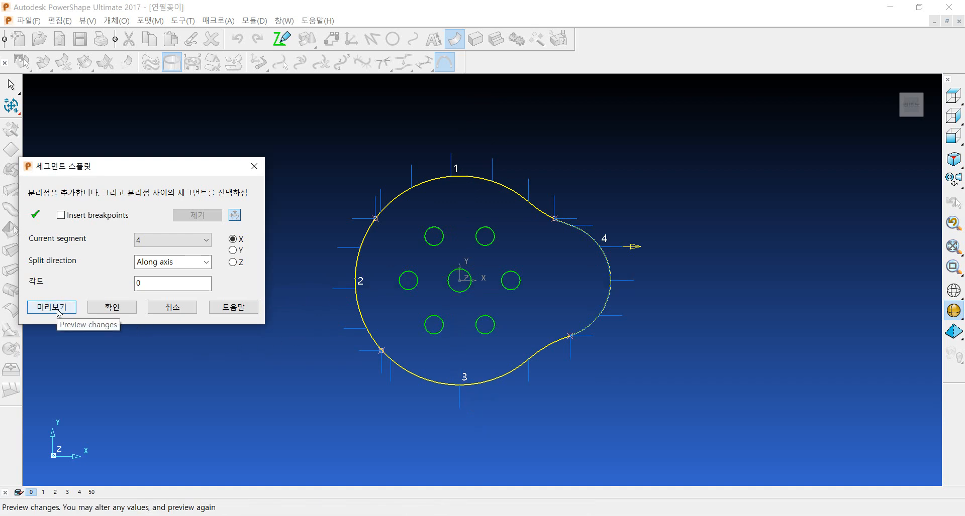
{"action": "left_click", "coordinate": [108, 309]}
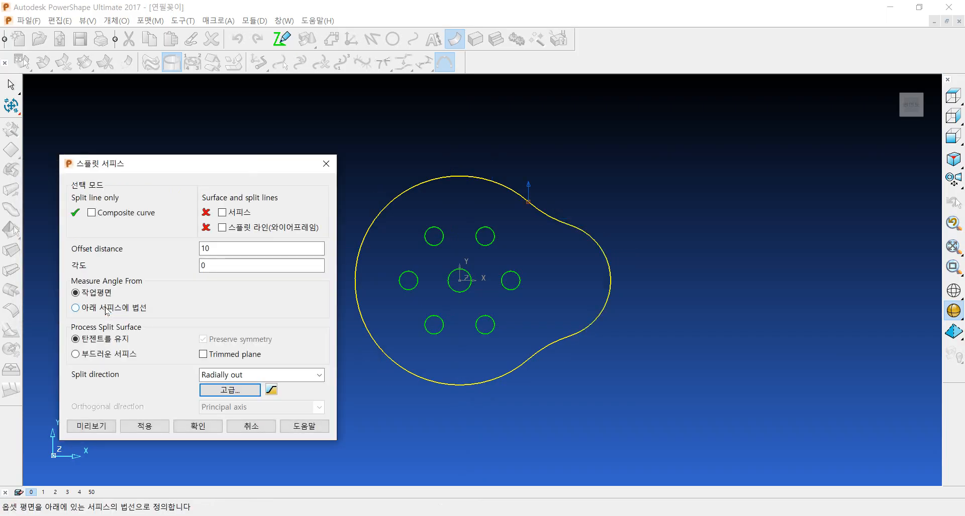
Step: Set the split surface's offset distance to 100, preview it, and view the whole surface around the outline
{"action": "left_click_drag", "start_coordinate": [219, 250], "coordinate": [181, 249]}
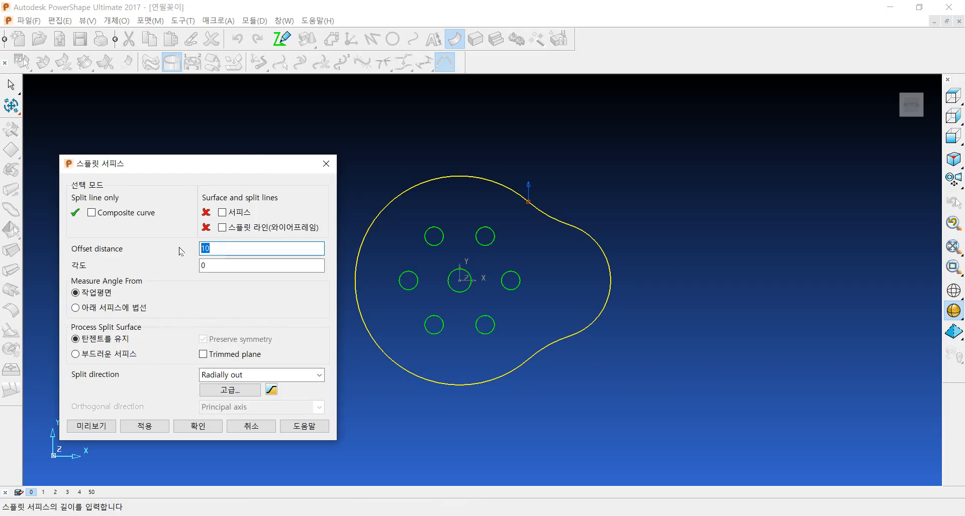
{"action": "type", "text": "1"}
{"action": "left_click", "coordinate": [98, 428]}
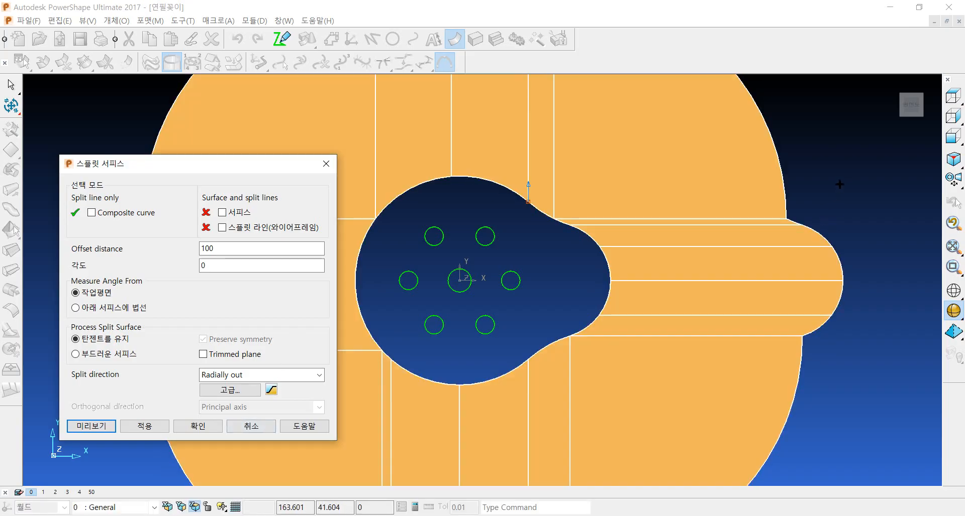
{"action": "left_click", "coordinate": [839, 184]}
{"action": "scroll", "coordinate": [839, 185], "scroll_direction": "down", "scroll_amount": 3}
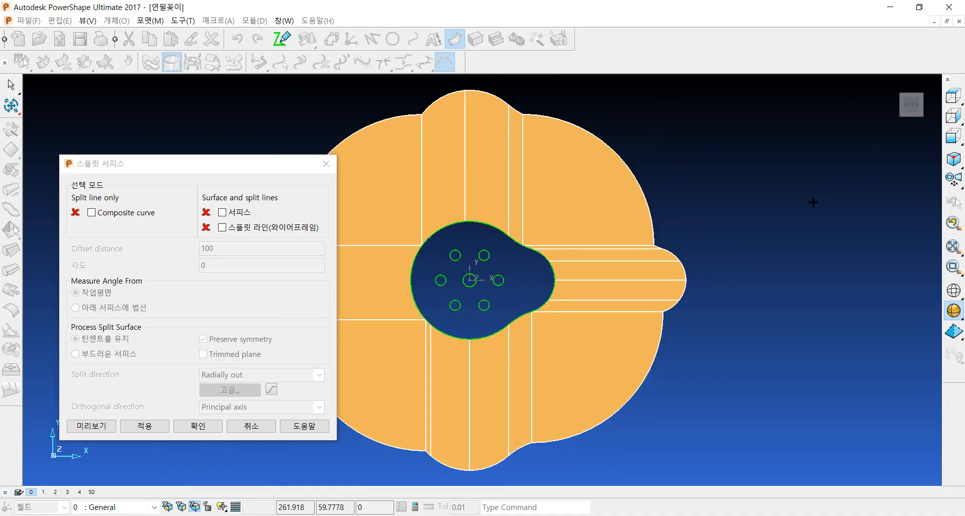
{"action": "scroll", "coordinate": [905, 201], "scroll_direction": "up", "scroll_amount": 2}
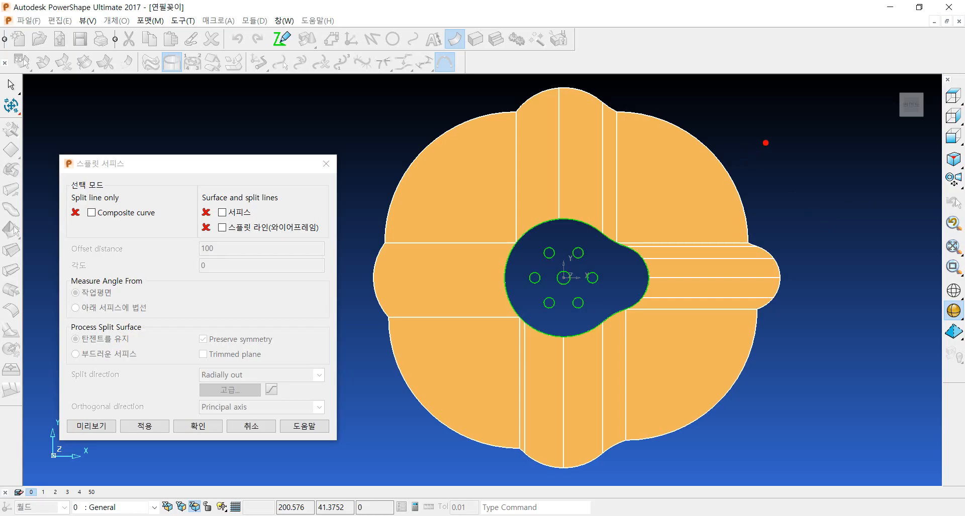
{"action": "mouse_move", "coordinate": [765, 143]}
{"action": "left_mouse_down"}
{"action": "mouse_move", "coordinate": [778, 142]}
{"action": "mouse_move", "coordinate": [765, 157]}
{"action": "mouse_move", "coordinate": [783, 162]}
{"action": "left_mouse_up"}
{"action": "mouse_move", "coordinate": [789, 143]}
{"action": "left_mouse_down"}
{"action": "mouse_move", "coordinate": [793, 164]}
{"action": "mouse_move", "coordinate": [807, 153]}
{"action": "left_mouse_up"}
{"action": "mouse_move", "coordinate": [807, 139]}
{"action": "left_mouse_down"}
{"action": "mouse_move", "coordinate": [808, 171]}
{"action": "mouse_move", "coordinate": [837, 149]}
{"action": "mouse_move", "coordinate": [849, 155]}
{"action": "left_mouse_up"}
{"action": "mouse_move", "coordinate": [850, 148]}
{"action": "left_mouse_down"}
{"action": "mouse_move", "coordinate": [851, 184]}
{"action": "mouse_move", "coordinate": [856, 177]}
{"action": "left_mouse_up"}
{"action": "left_click_drag", "start_coordinate": [883, 140], "coordinate": [876, 153]}
{"action": "left_click_drag", "start_coordinate": [884, 143], "coordinate": [907, 175]}
{"action": "left_click_drag", "start_coordinate": [869, 211], "coordinate": [854, 224]}
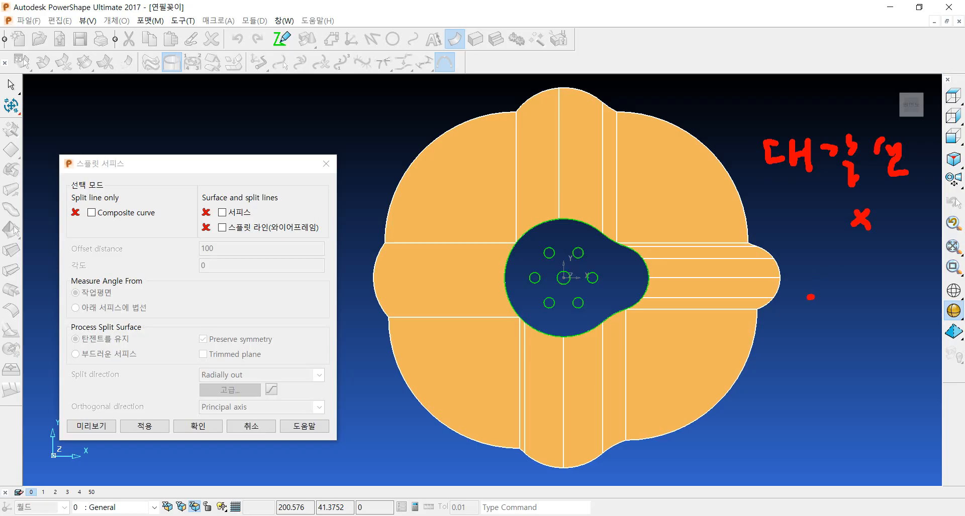
{"action": "left_click_drag", "start_coordinate": [810, 297], "coordinate": [808, 310]}
{"action": "mouse_move", "coordinate": [843, 283]}
{"action": "left_mouse_down"}
{"action": "mouse_move", "coordinate": [837, 313]}
{"action": "mouse_move", "coordinate": [881, 309]}
{"action": "mouse_move", "coordinate": [919, 321]}
{"action": "left_mouse_up"}
{"action": "mouse_move", "coordinate": [913, 283]}
{"action": "left_mouse_down"}
{"action": "mouse_move", "coordinate": [862, 322]}
{"action": "mouse_move", "coordinate": [907, 349]}
{"action": "left_mouse_up"}
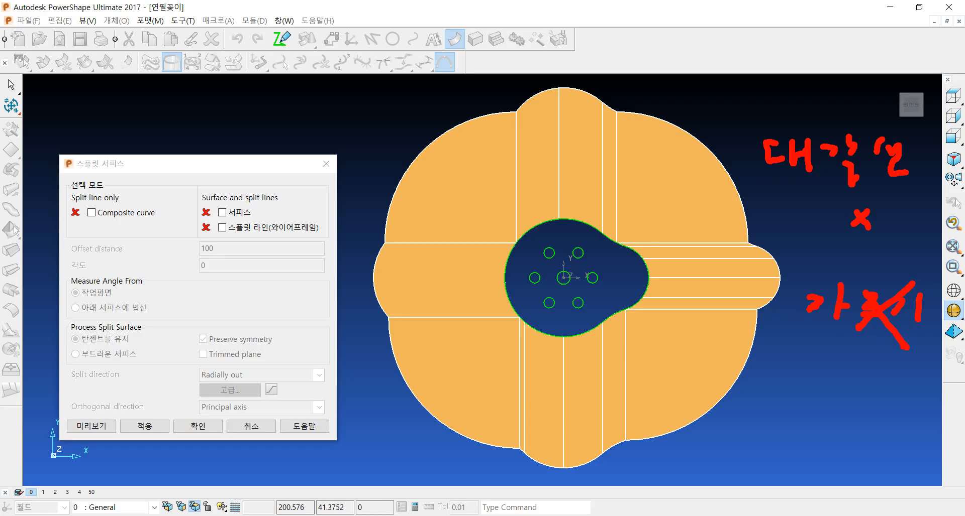
{"action": "key", "text": "Escape"}
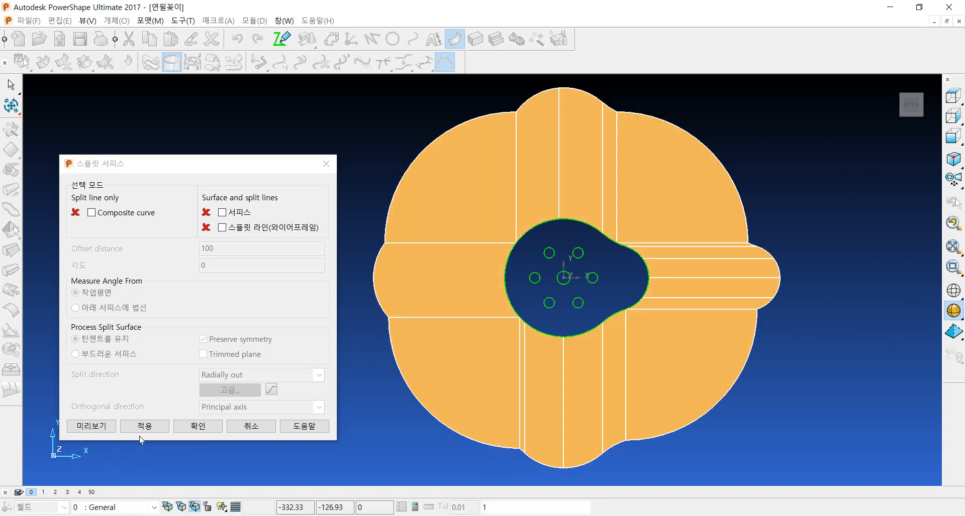
Step: Accept the split surface, switch to the isometric view, and show level 50 so the pencil holder is displayed with it
{"action": "left_click", "coordinate": [187, 428]}
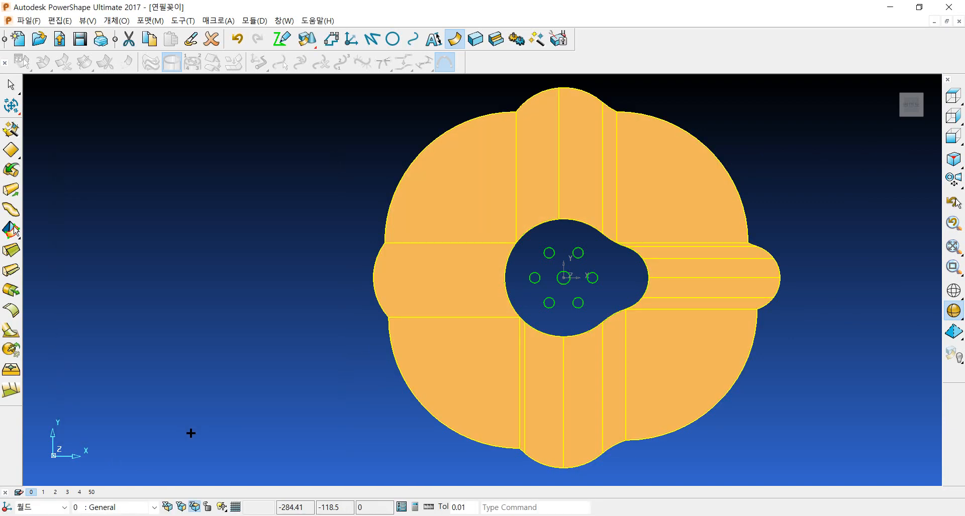
{"action": "key", "text": "ctrl+1"}
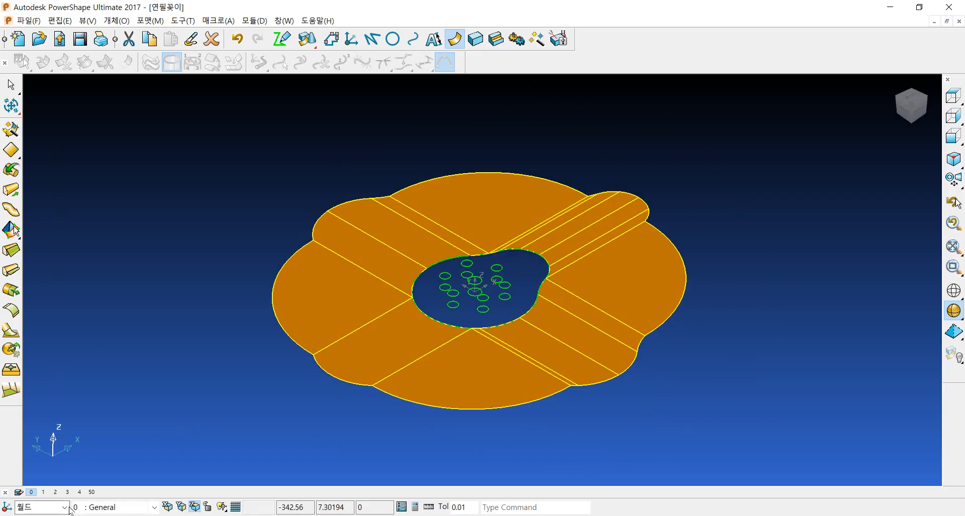
{"action": "left_click", "coordinate": [92, 492]}
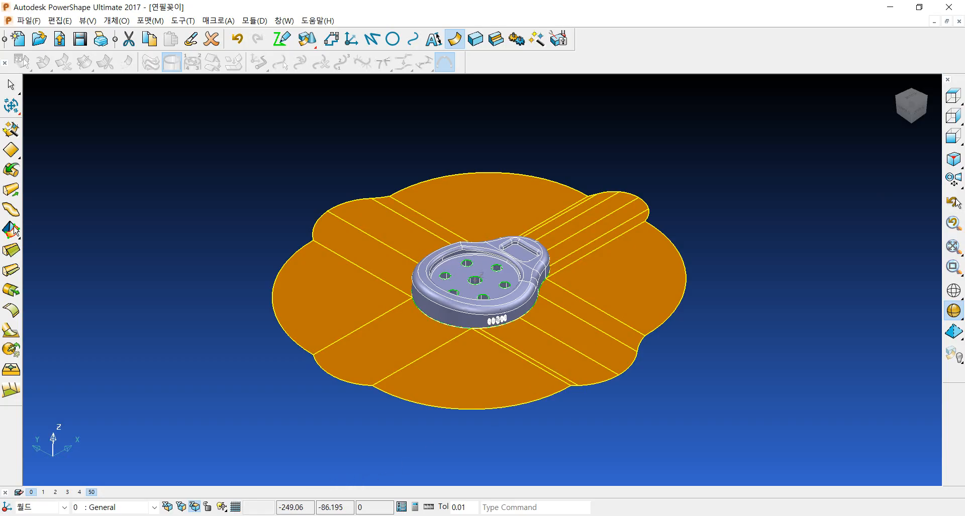
Step: Look up the Snipping Tool (캡처 도구) among the Windows accessories in the list of installed programs
{"action": "left_click", "coordinate": [12, 515]}
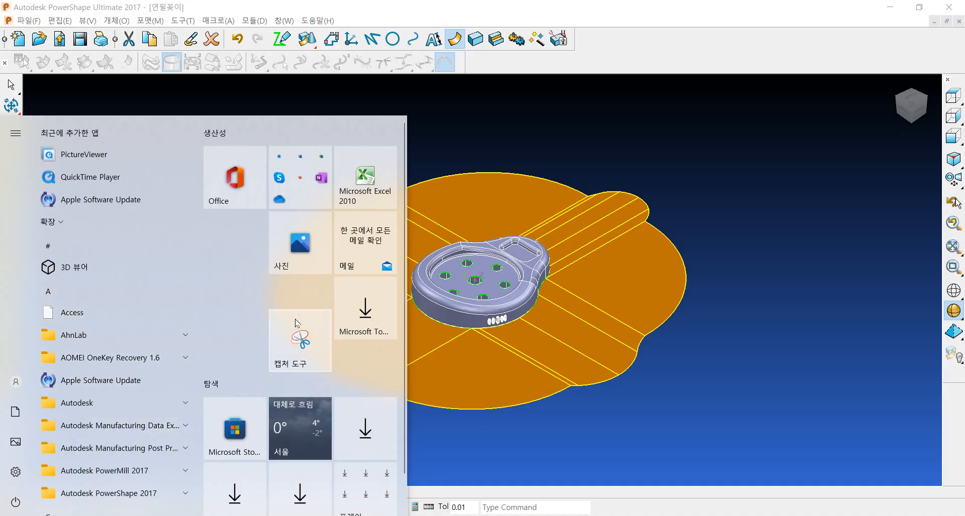
{"action": "left_click", "coordinate": [103, 405]}
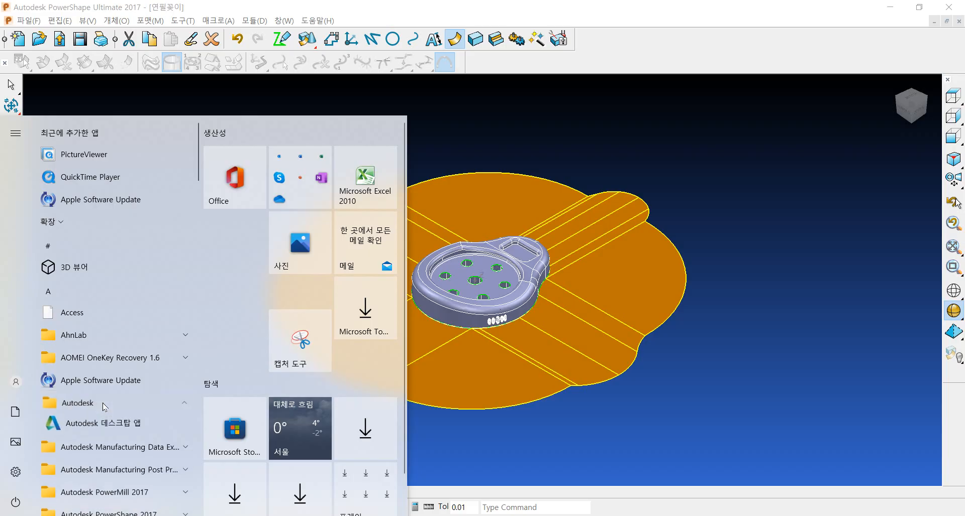
{"action": "scroll", "coordinate": [105, 407], "scroll_direction": "down", "scroll_amount": 15}
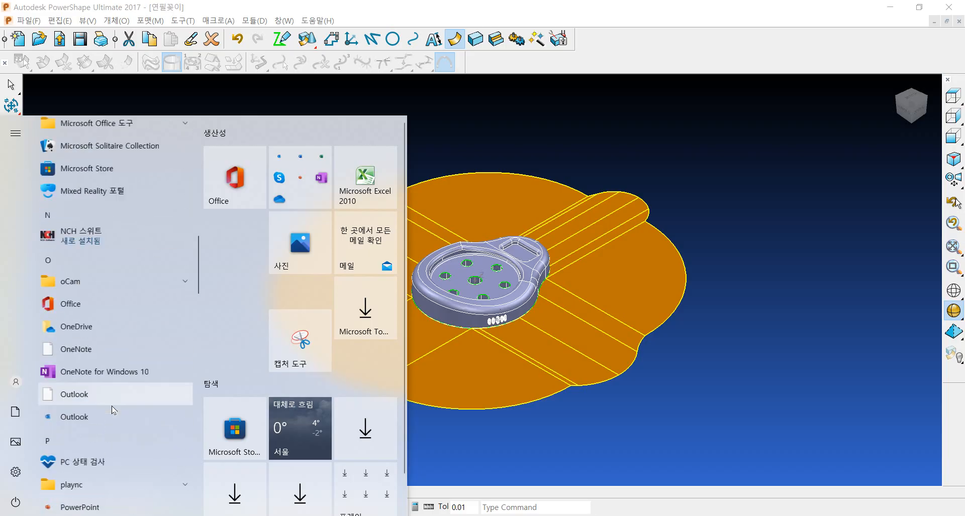
{"action": "scroll", "coordinate": [114, 410], "scroll_direction": "down", "scroll_amount": 7}
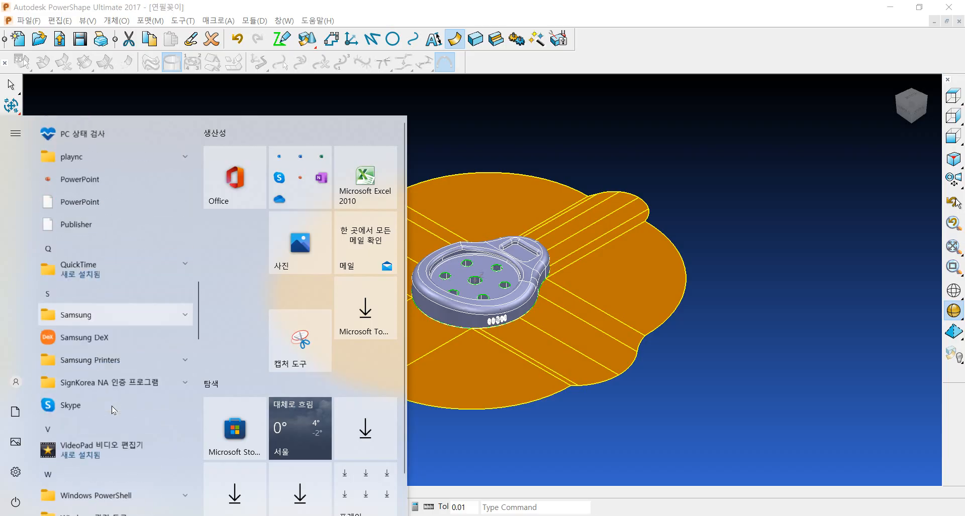
{"action": "scroll", "coordinate": [114, 410], "scroll_direction": "down", "scroll_amount": 8}
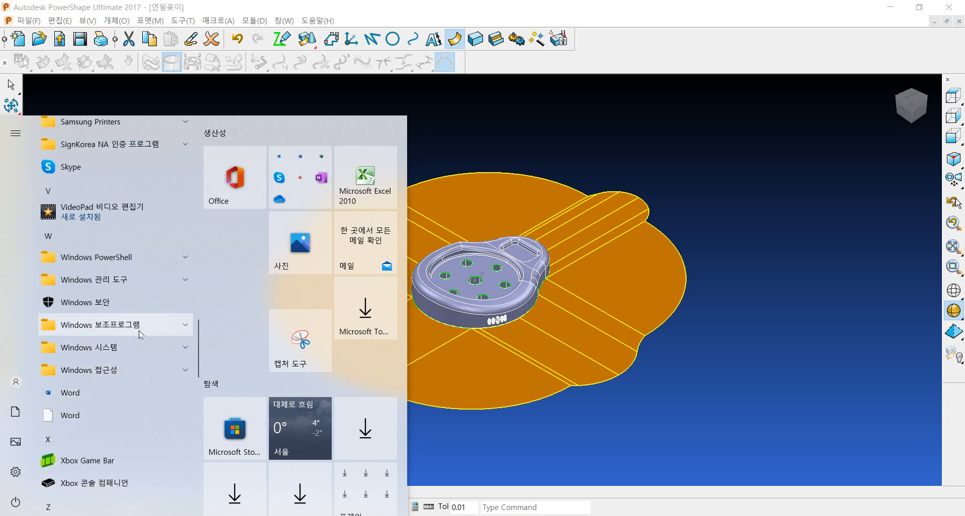
{"action": "left_click", "coordinate": [146, 327]}
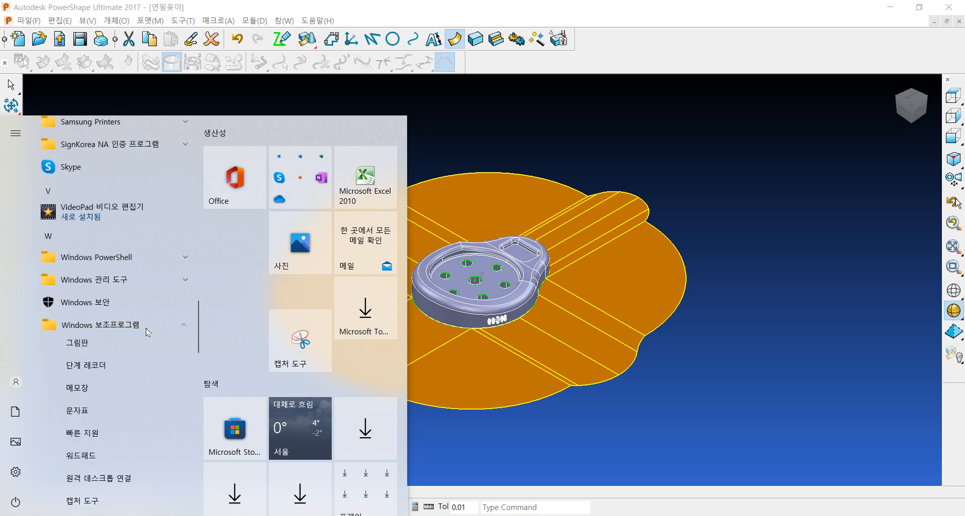
{"action": "scroll", "coordinate": [126, 452], "scroll_direction": "down", "scroll_amount": 3}
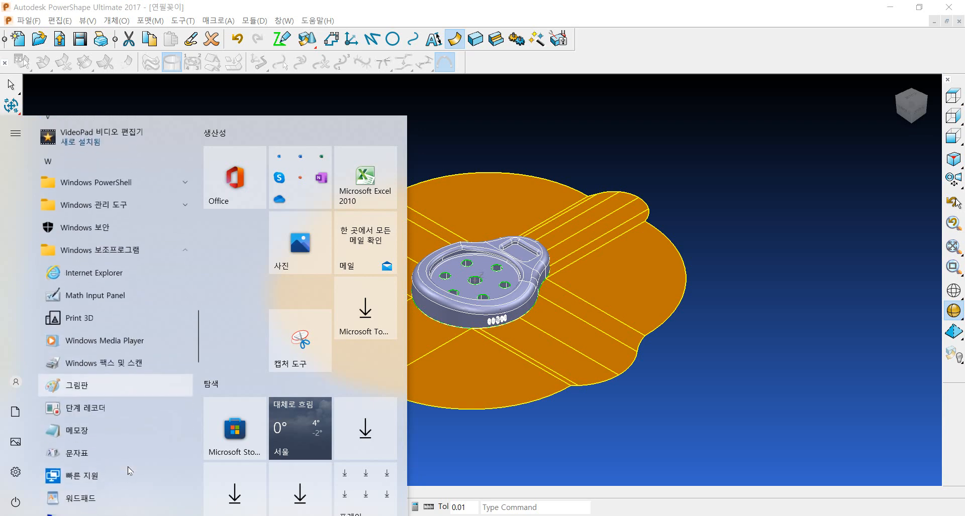
{"action": "scroll", "coordinate": [124, 462], "scroll_direction": "down", "scroll_amount": 3}
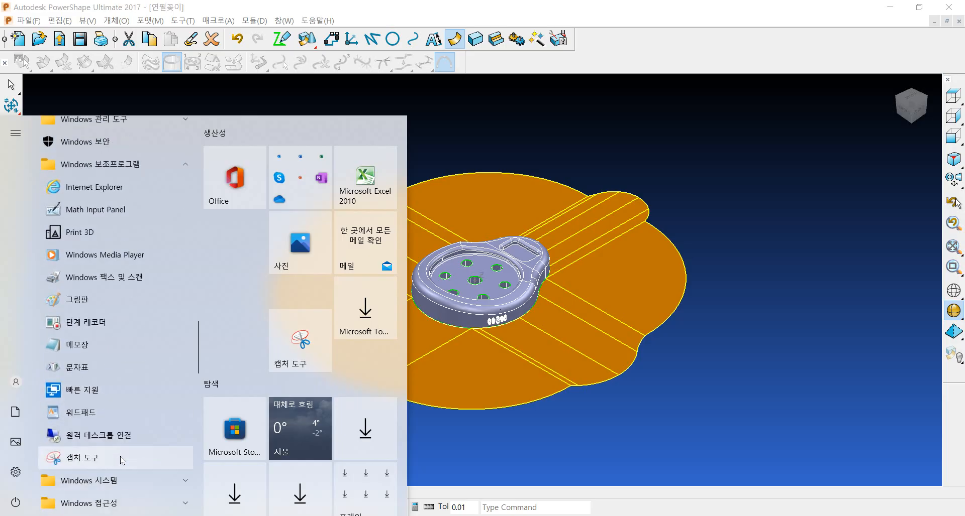
{"action": "scroll", "coordinate": [121, 458], "scroll_direction": "down", "scroll_amount": 3}
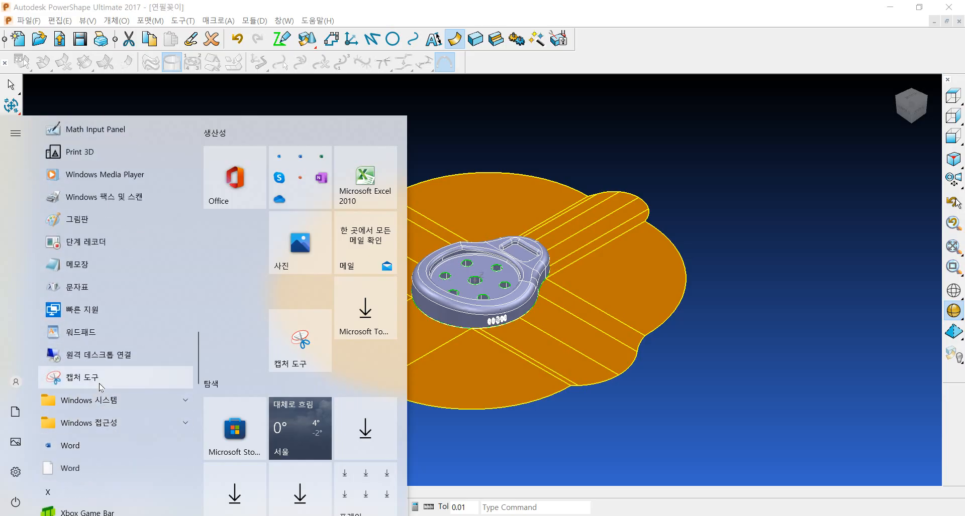
{"action": "left_click", "coordinate": [520, 456]}
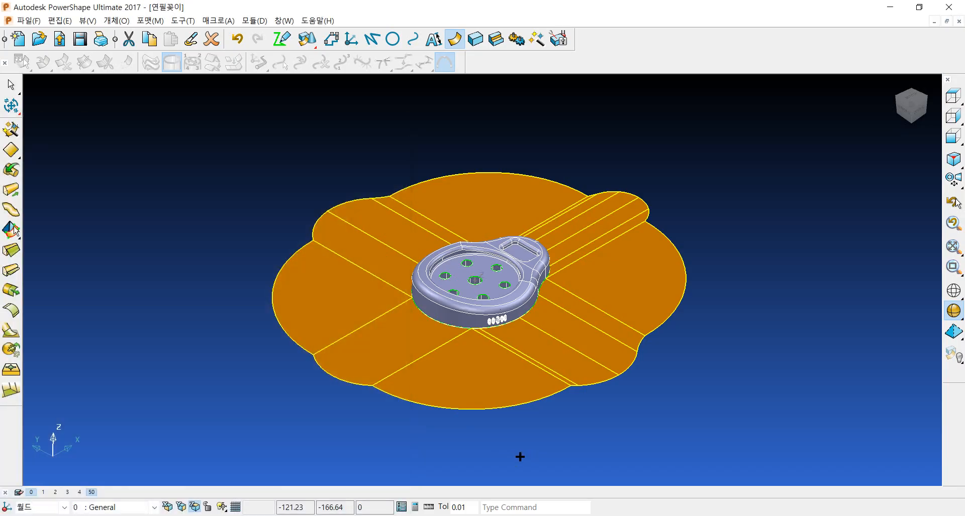
Step: Deselect the surface, capture a rectangular image of the pencil holder and split surface with the Snipping Tool, and close it without saving
{"action": "key", "text": "Escape"}
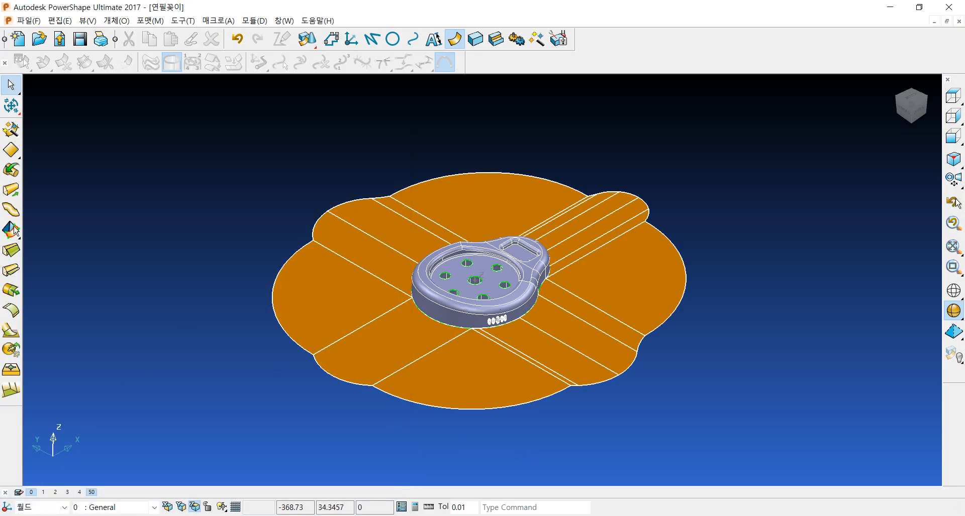
{"action": "key", "text": "super"}
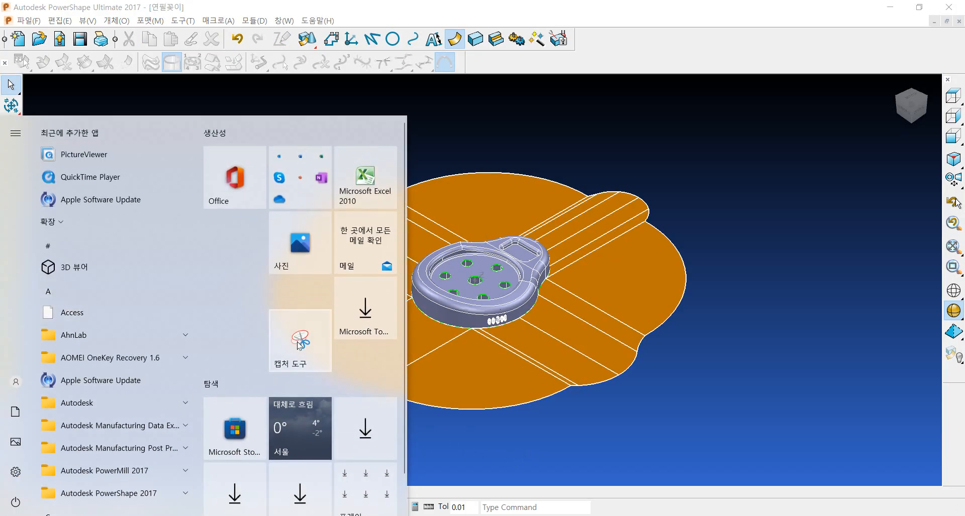
{"action": "left_click", "coordinate": [300, 345]}
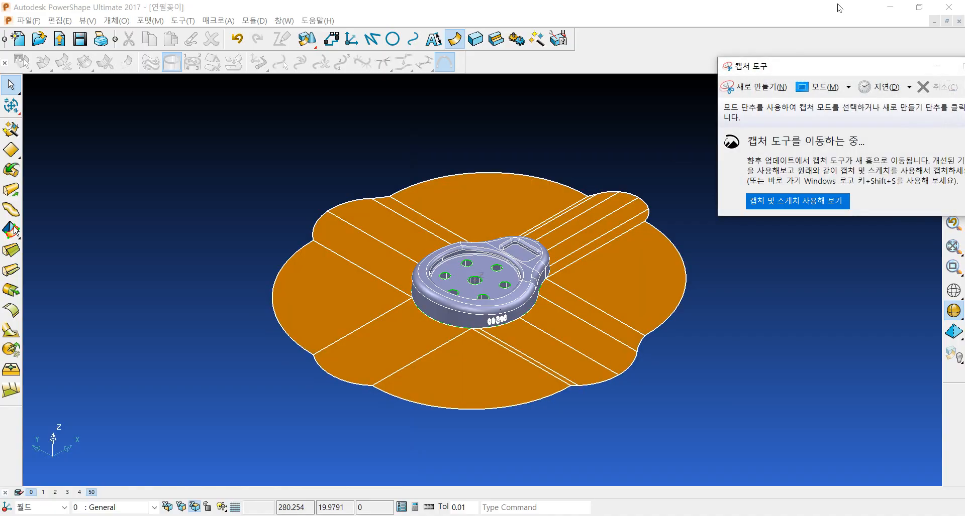
{"action": "left_click", "coordinate": [767, 87]}
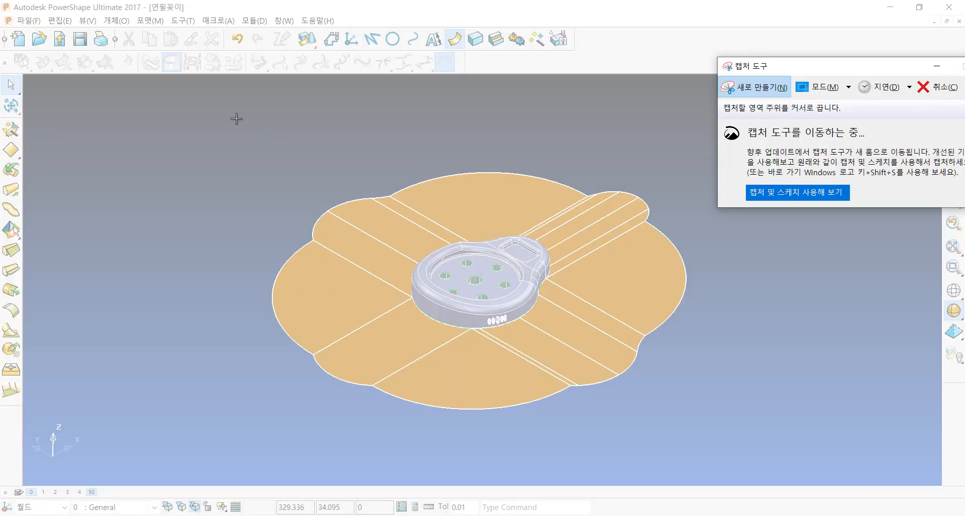
{"action": "left_click_drag", "start_coordinate": [239, 117], "coordinate": [724, 432]}
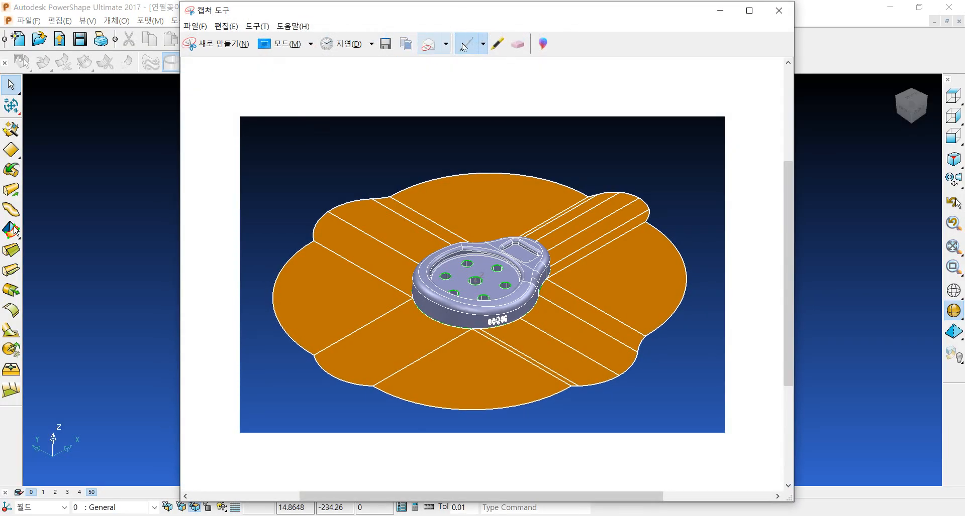
{"action": "left_click", "coordinate": [778, 10]}
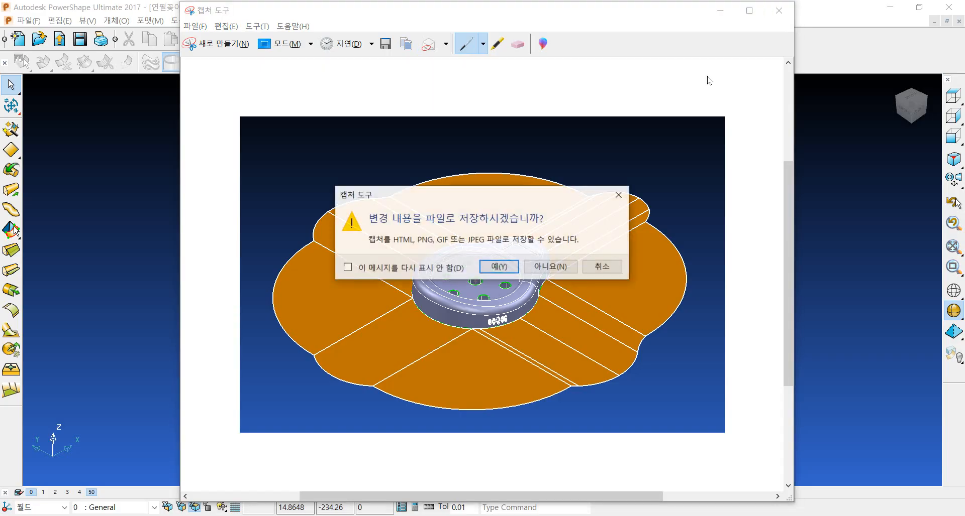
{"action": "left_click", "coordinate": [550, 266]}
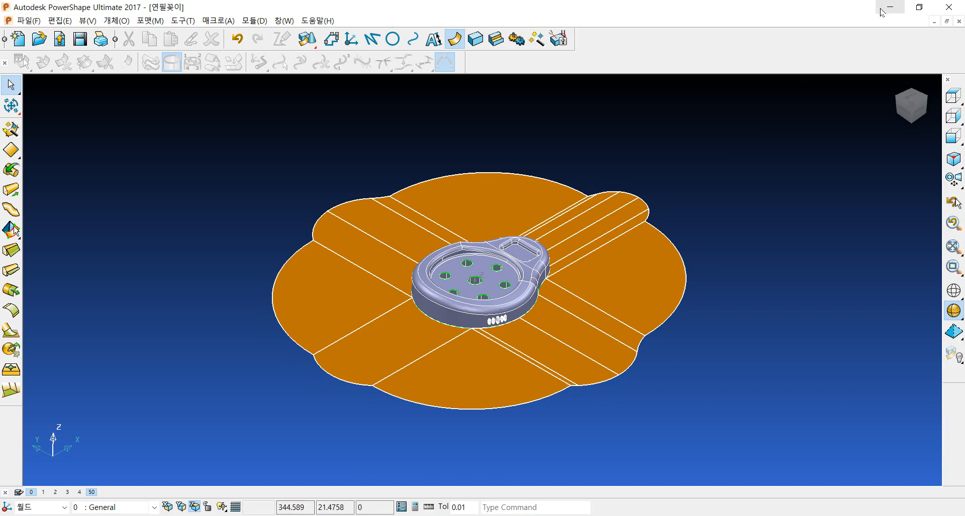
Step: Minimize the model window, launch 한글 2020 from Hancom Office, and create a new blank document
{"action": "left_click", "coordinate": [887, 9]}
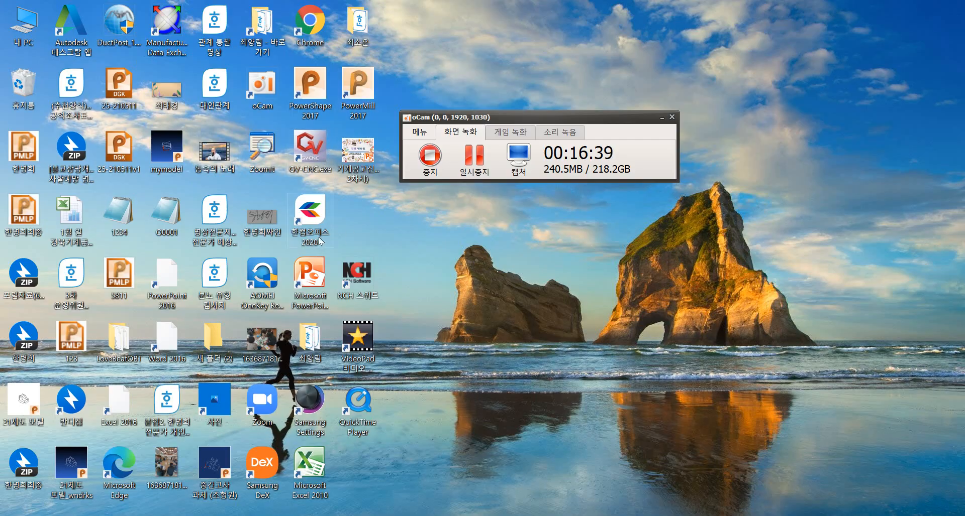
{"action": "double_click", "coordinate": [301, 210]}
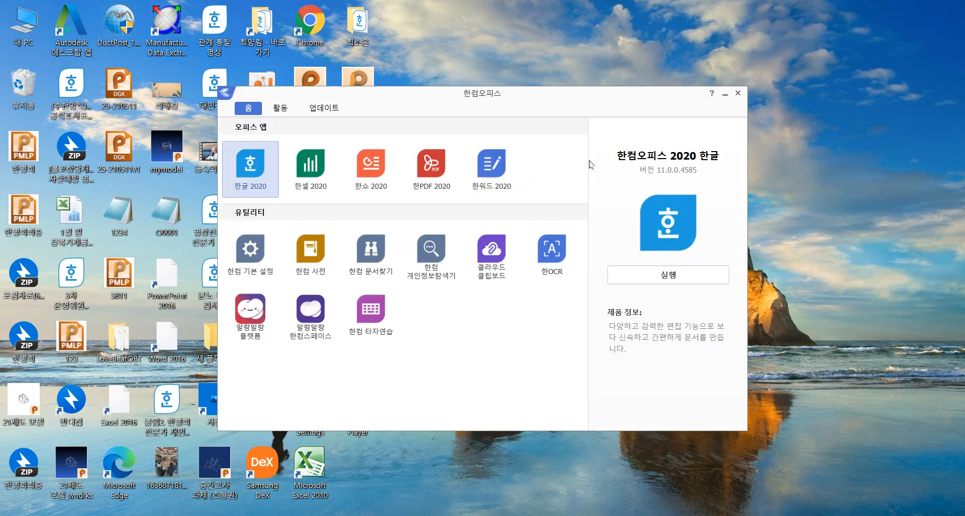
{"action": "left_click", "coordinate": [668, 274]}
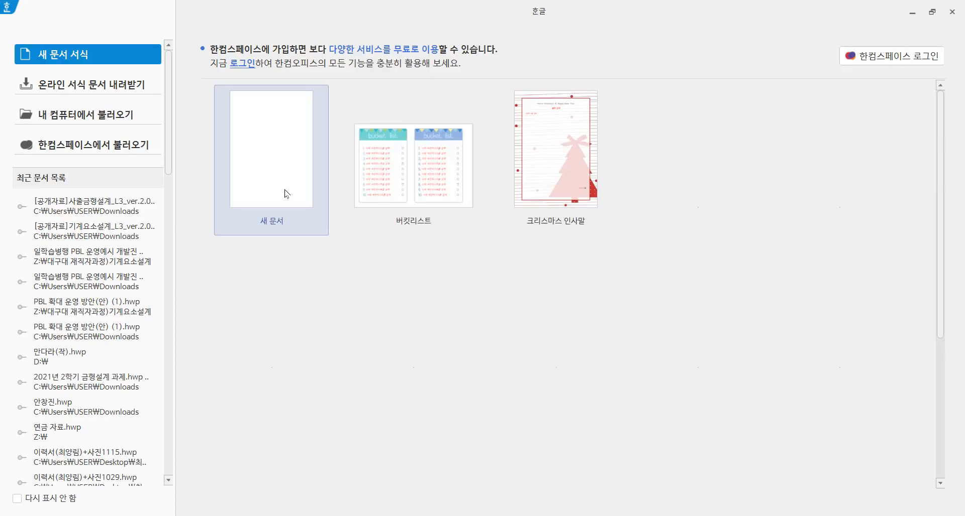
{"action": "left_click", "coordinate": [272, 176]}
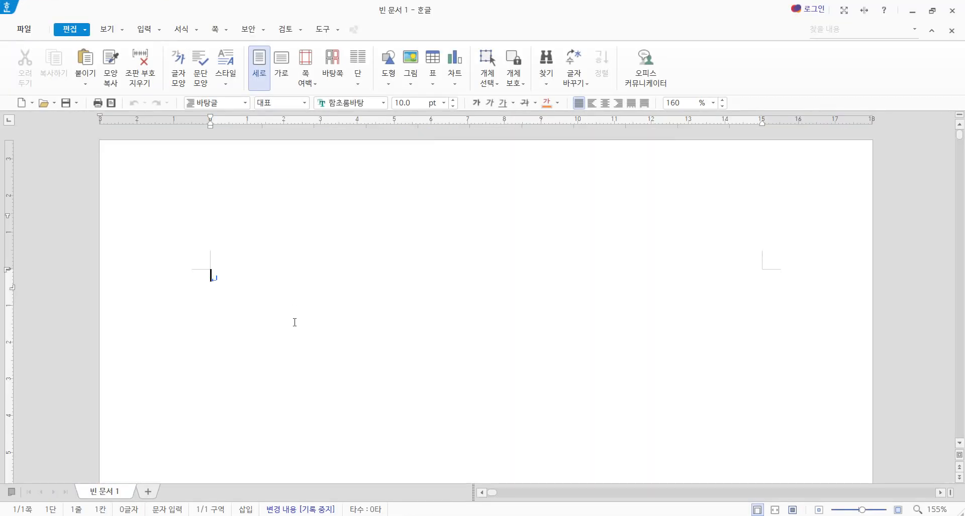
Step: Paste the captured image into the blank document and move it down to free a text line above it
{"action": "key", "text": "ctrl+v"}
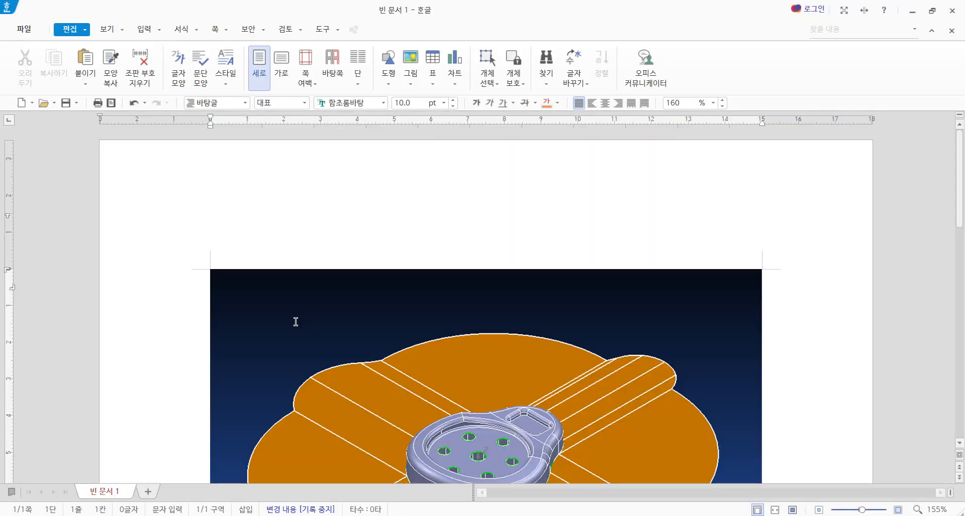
{"action": "scroll", "coordinate": [581, 337], "scroll_direction": "up", "scroll_amount": 3}
{"action": "left_click_drag", "start_coordinate": [286, 278], "coordinate": [286, 326]}
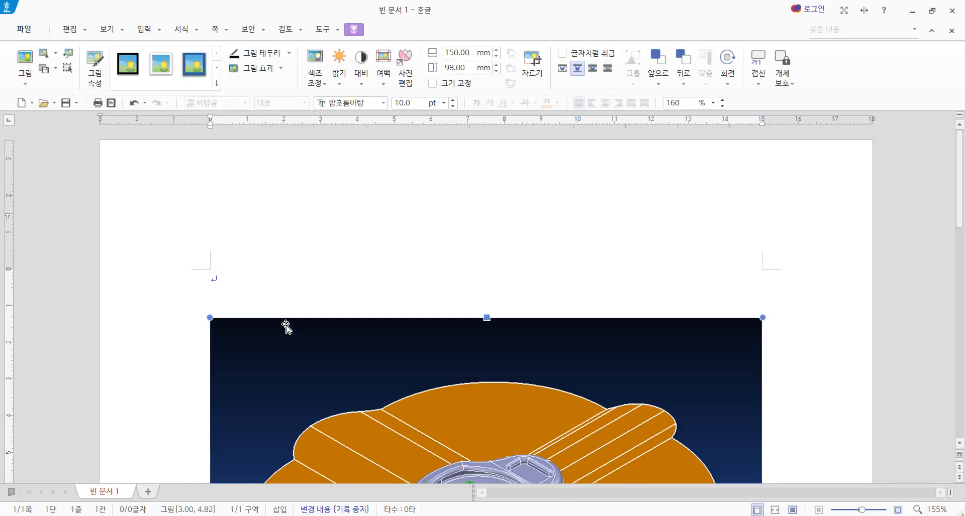
Step: Replace the blank spaces on the line above the pasted image with the text "학번"
{"action": "left_click", "coordinate": [243, 272]}
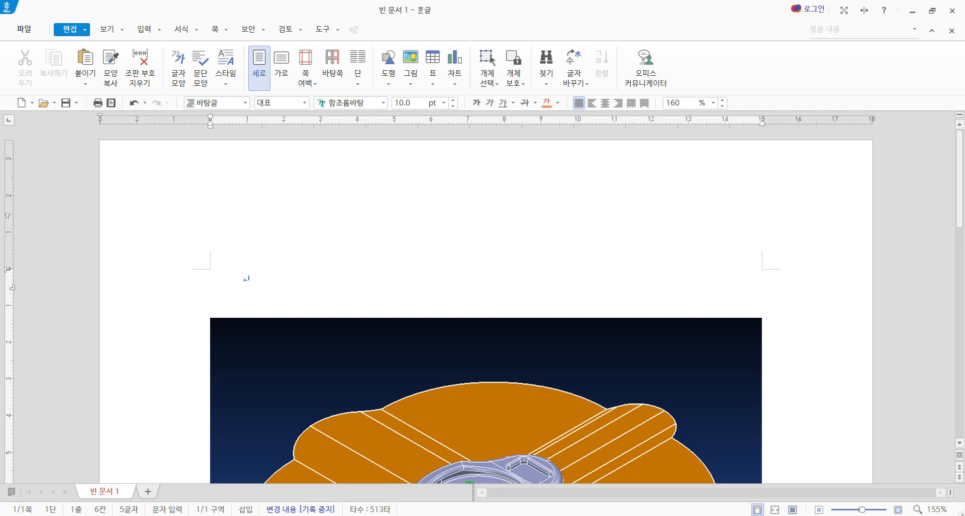
{"action": "left_click_drag", "start_coordinate": [243, 276], "coordinate": [176, 260]}
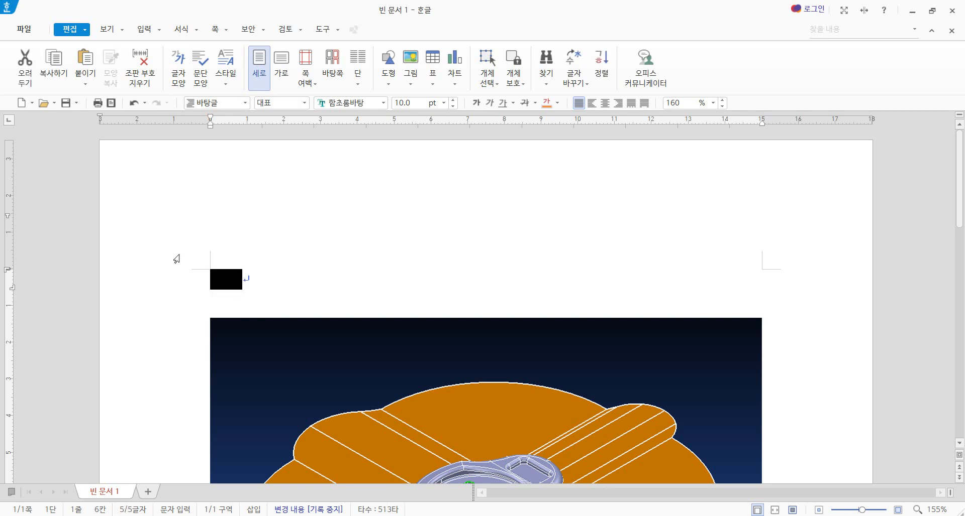
{"action": "type", "text": "하학번"}
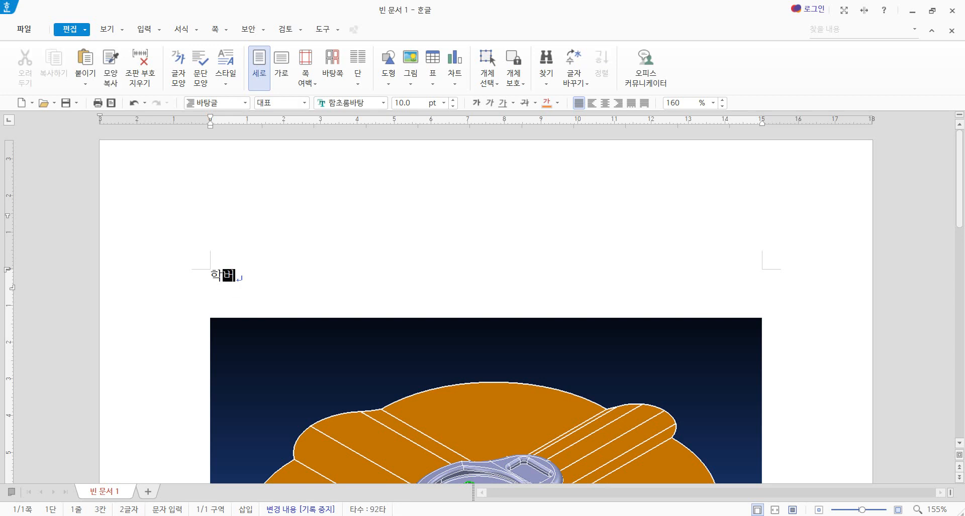
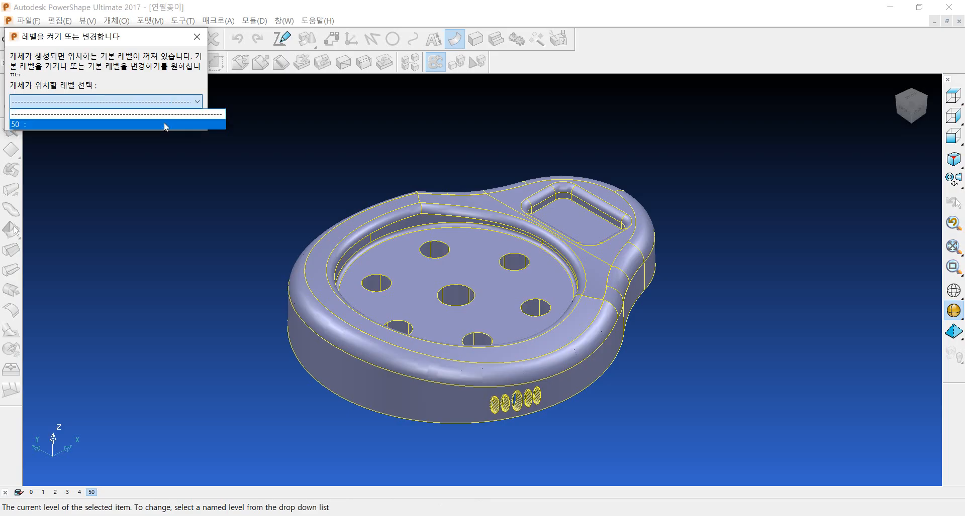
Step: Make level 50 the level for new objects and convert the selected pencil holder solid to surfaces
{"action": "left_click", "coordinate": [165, 121]}
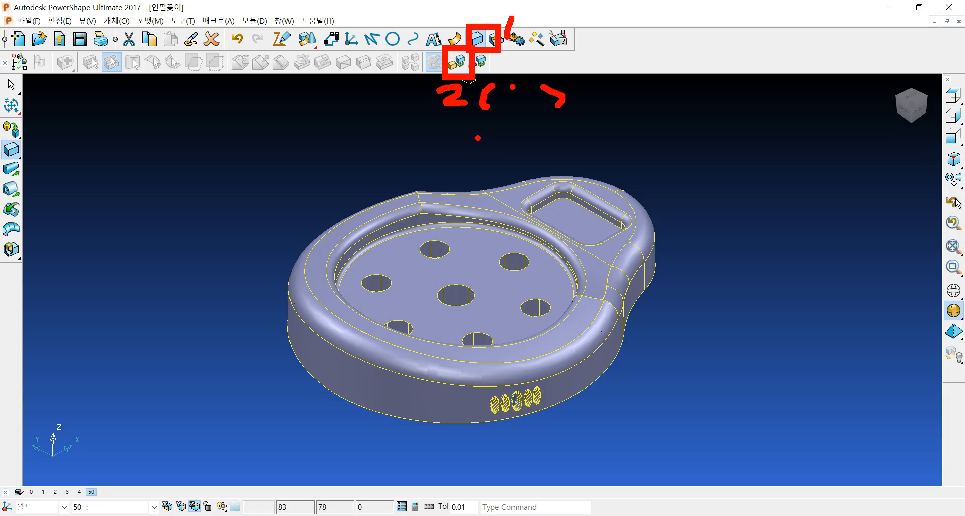
{"action": "key", "text": "Escape"}
{"action": "left_click", "coordinate": [459, 60]}
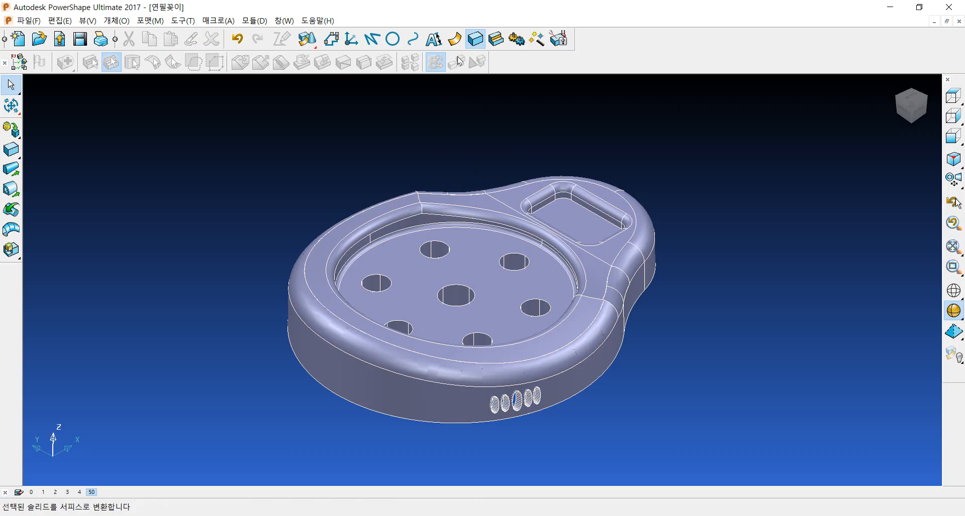
Step: Select all the converted pencil holder surfaces and use the mould wizard to separate only those visible from above
{"action": "right_click", "coordinate": [472, 238]}
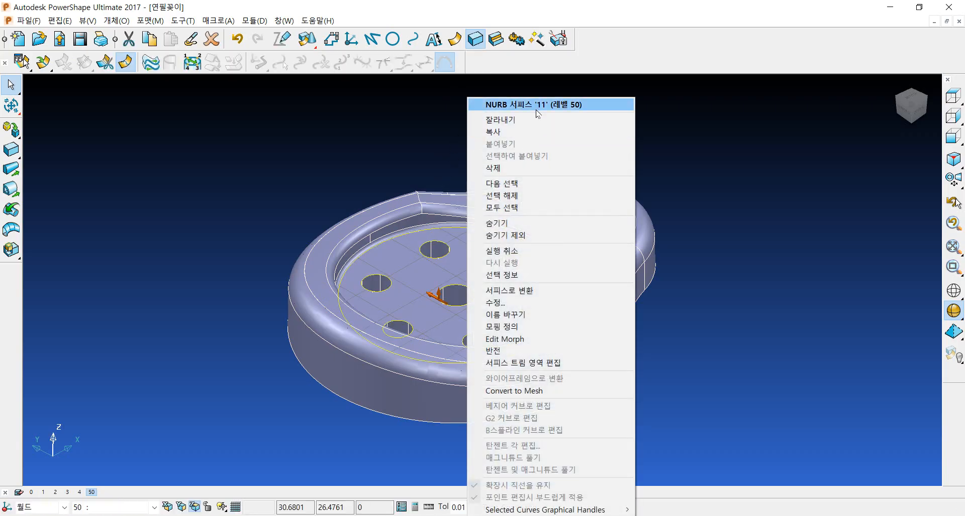
{"action": "left_click", "coordinate": [704, 198]}
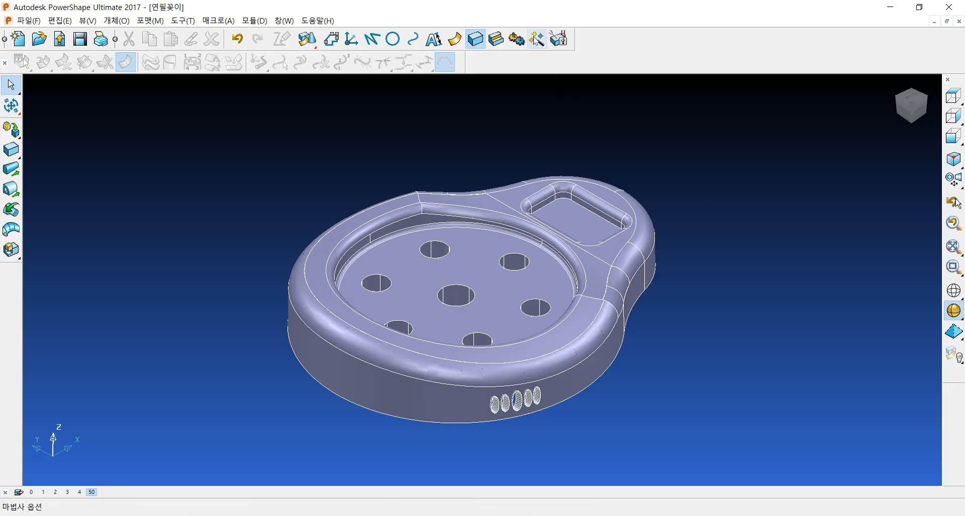
{"action": "left_click", "coordinate": [536, 40]}
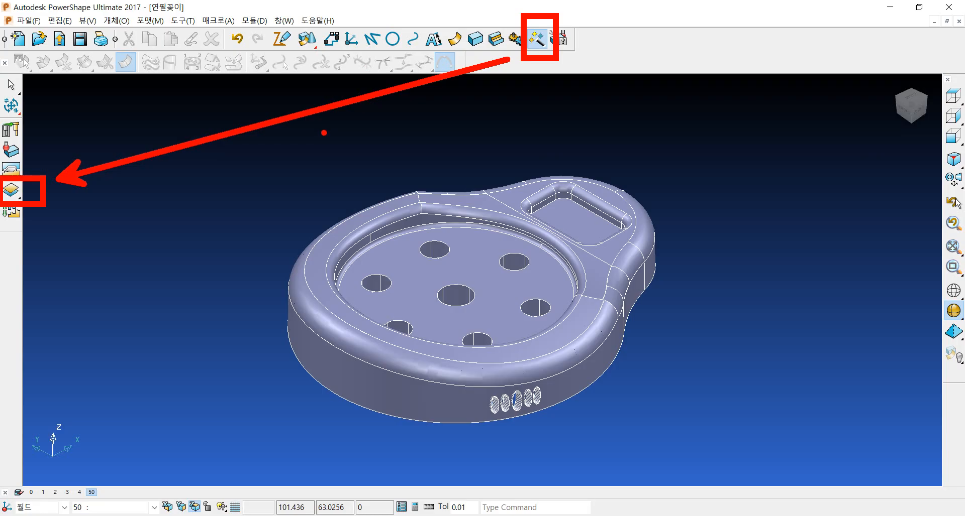
{"action": "key", "text": "Escape"}
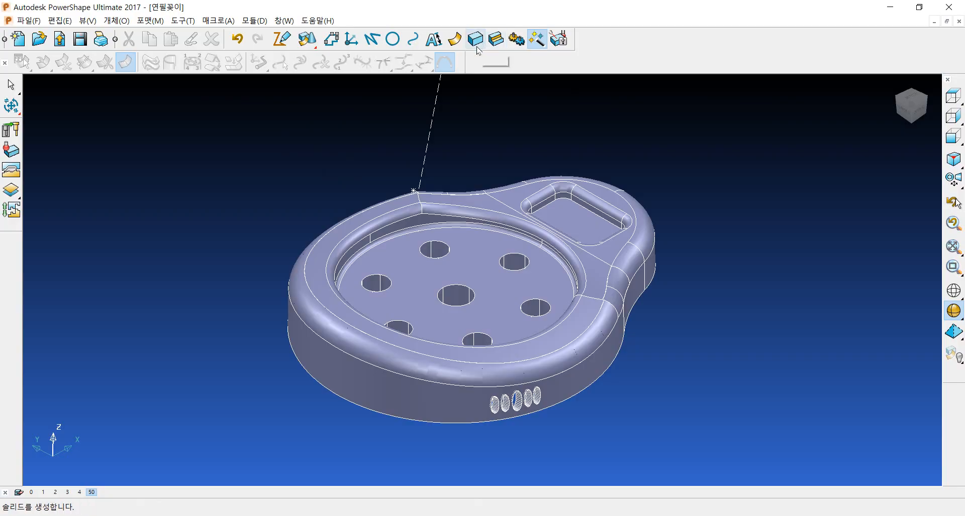
{"action": "left_click_drag", "start_coordinate": [303, 127], "coordinate": [680, 427]}
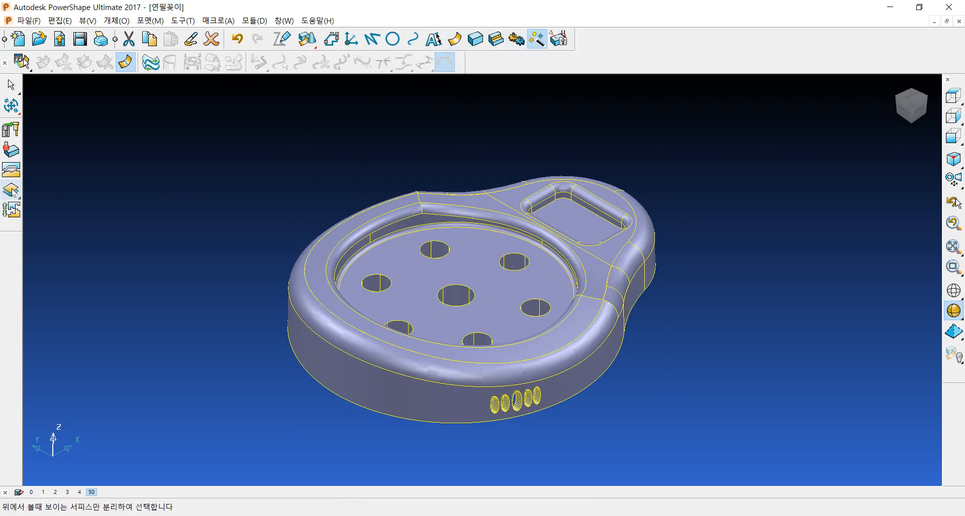
{"action": "left_click", "coordinate": [33, 189]}
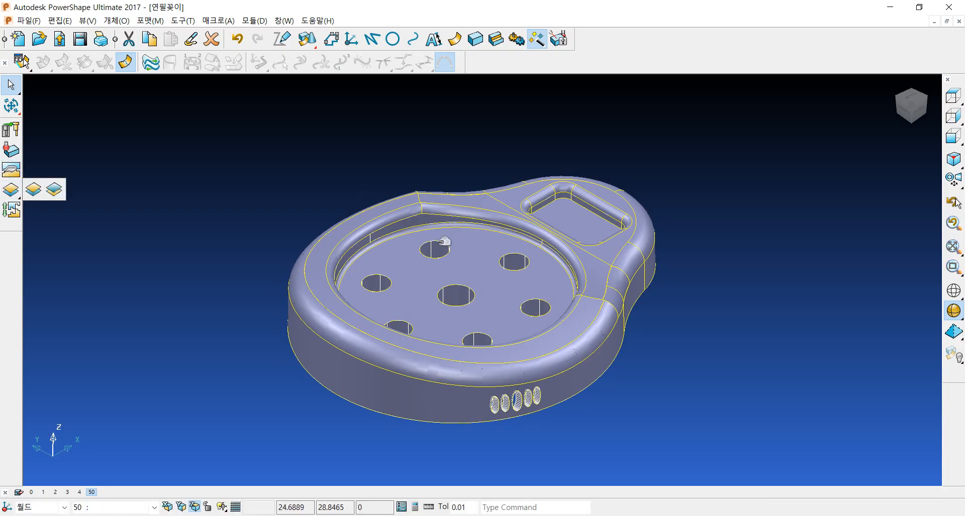
Step: Create level 100 and move the surfaces selected from above onto it, closing the update notification
{"action": "left_click", "coordinate": [119, 508]}
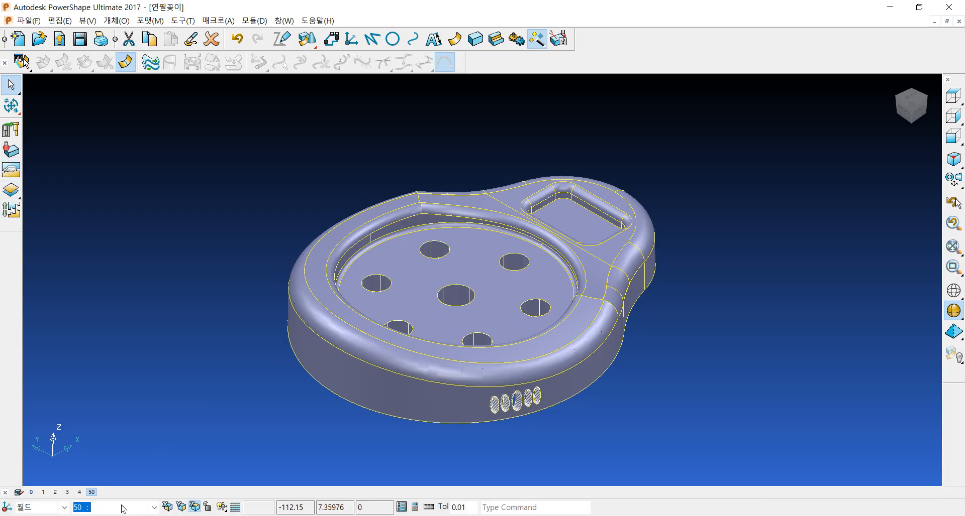
{"action": "type", "text": "10"}
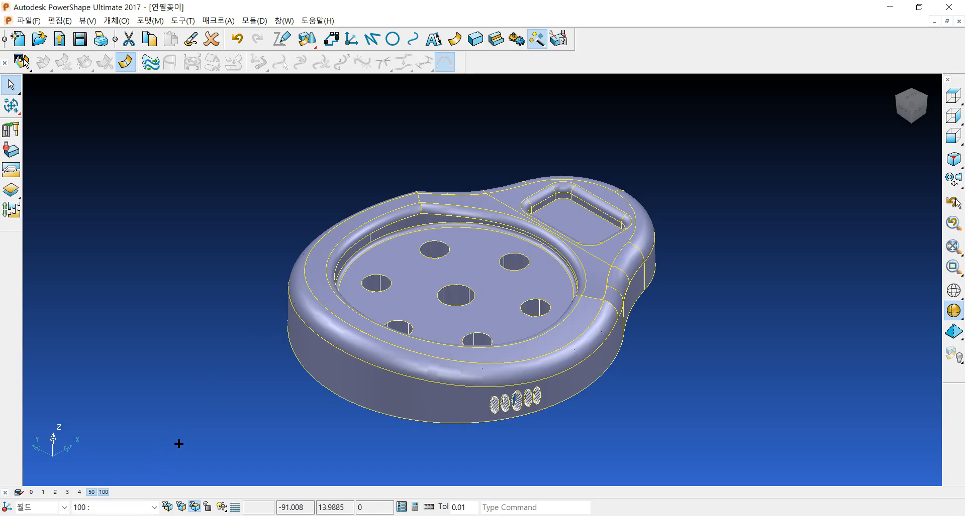
{"action": "left_click", "coordinate": [104, 495]}
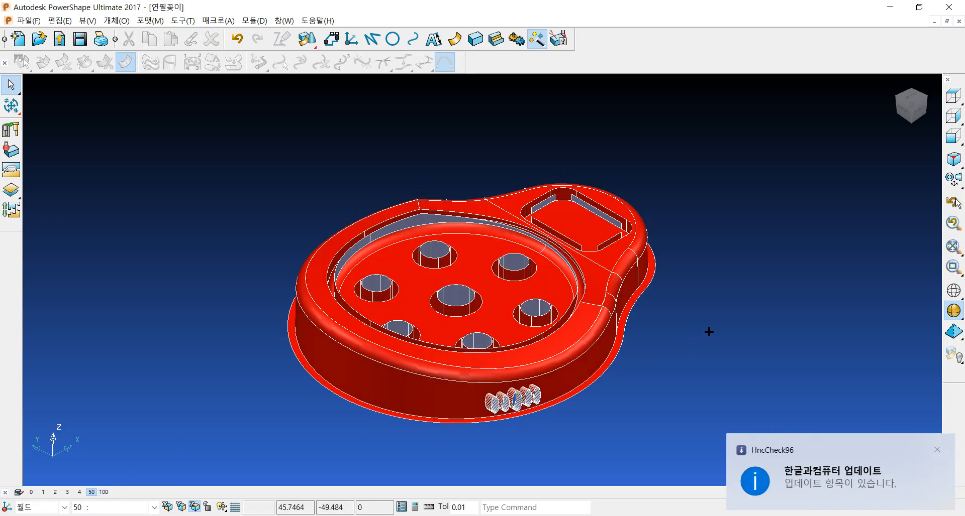
{"action": "left_click", "coordinate": [937, 453]}
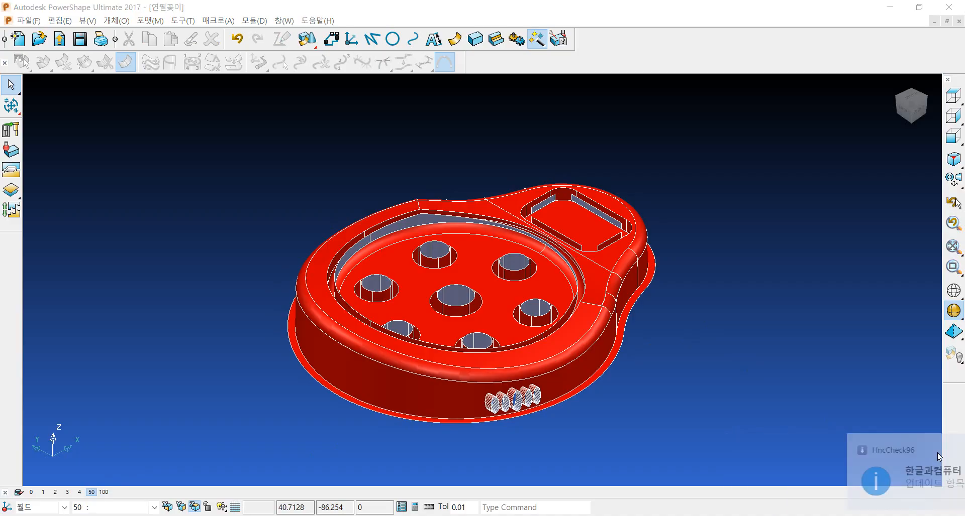
Step: Add the circular recess's leftover inner wall surface and the rectangular recess's four leftover straight side surfaces to level 100
{"action": "scroll", "coordinate": [668, 310], "scroll_direction": "up", "scroll_amount": 3}
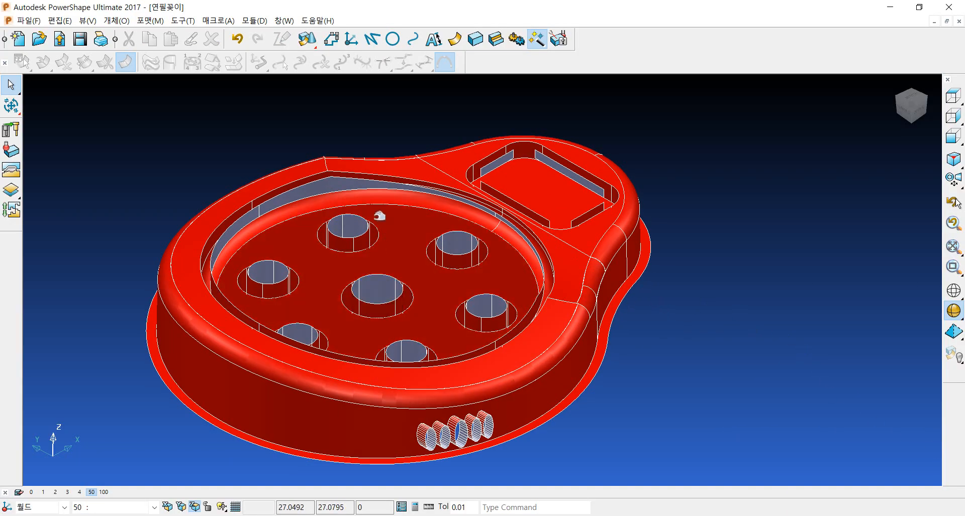
{"action": "left_click", "coordinate": [326, 189]}
{"action": "scroll", "coordinate": [346, 194], "scroll_direction": "up", "scroll_amount": 3}
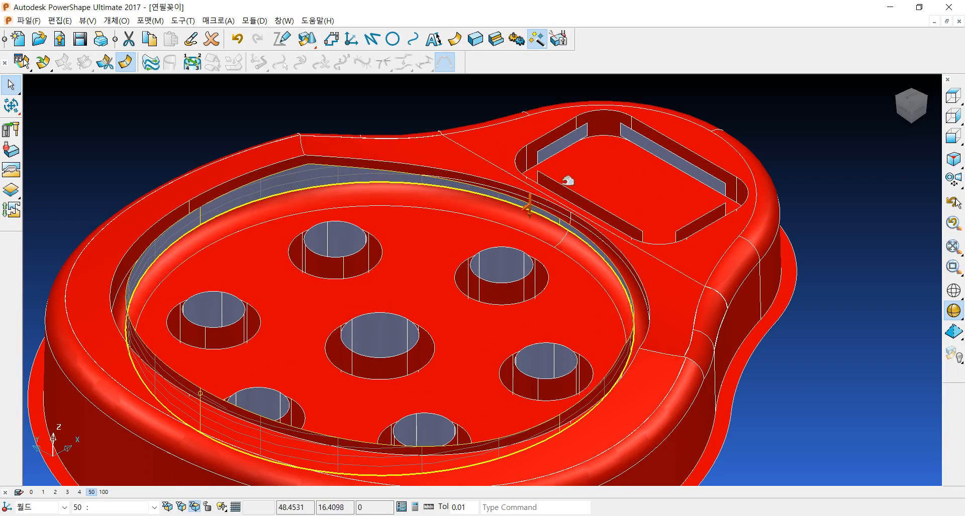
{"action": "left_click", "coordinate": [569, 145], "text": "shift"}
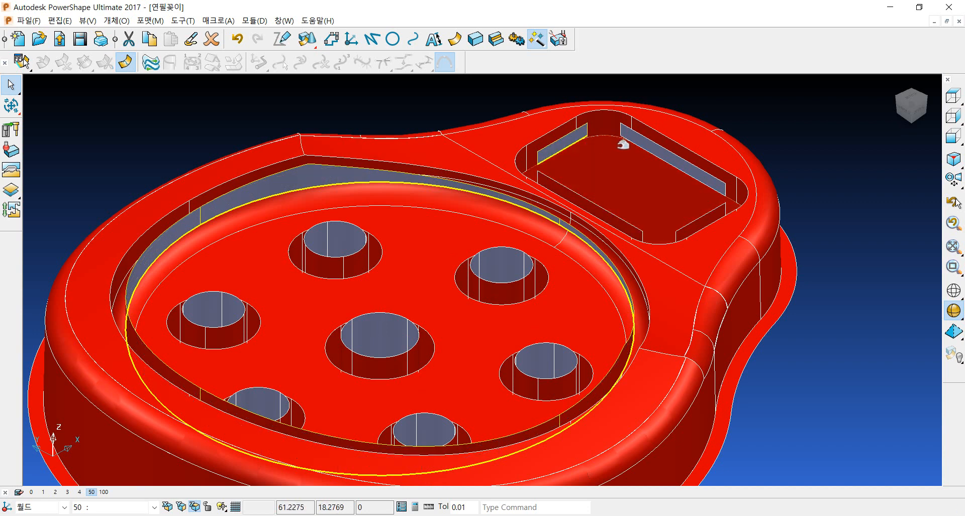
{"action": "left_click", "coordinate": [654, 144], "text": "shift"}
{"action": "left_click", "coordinate": [708, 214], "text": "shift"}
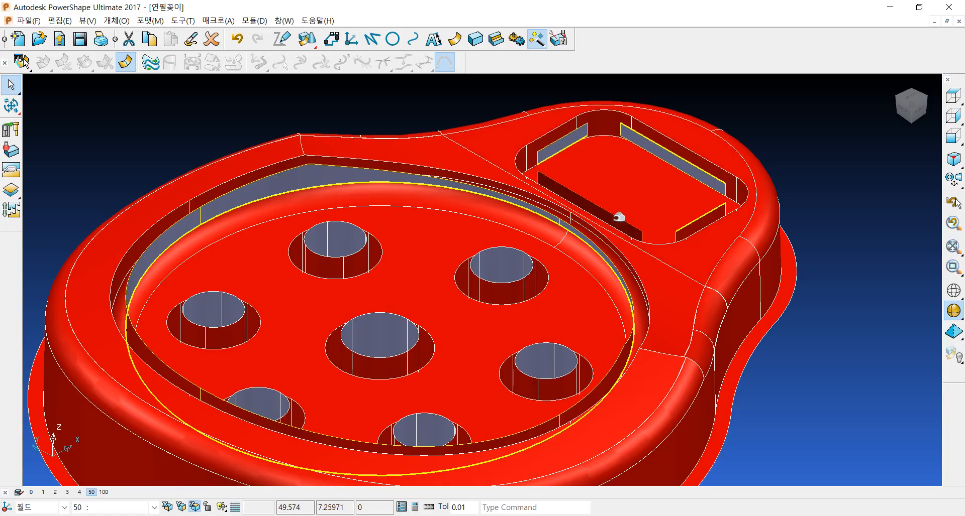
{"action": "left_click", "coordinate": [619, 217], "text": "shift"}
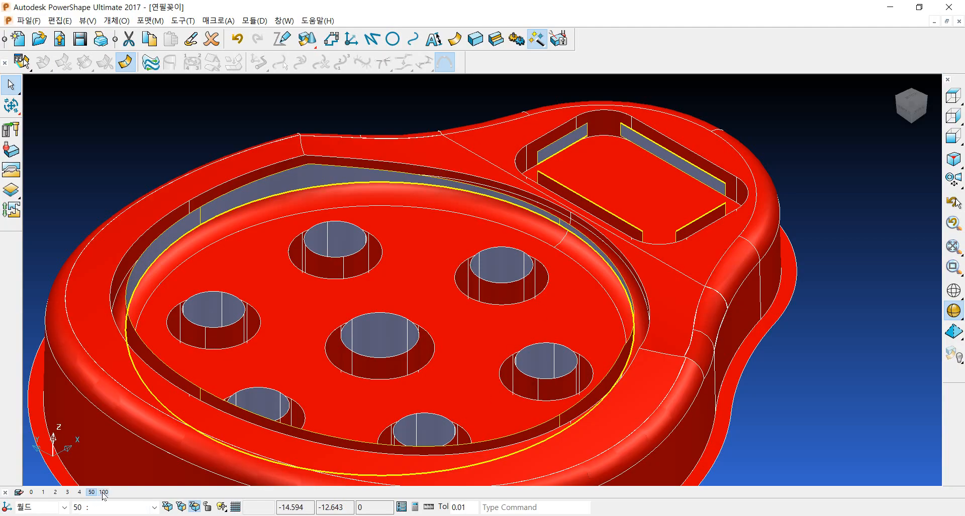
{"action": "right_click", "coordinate": [103, 494]}
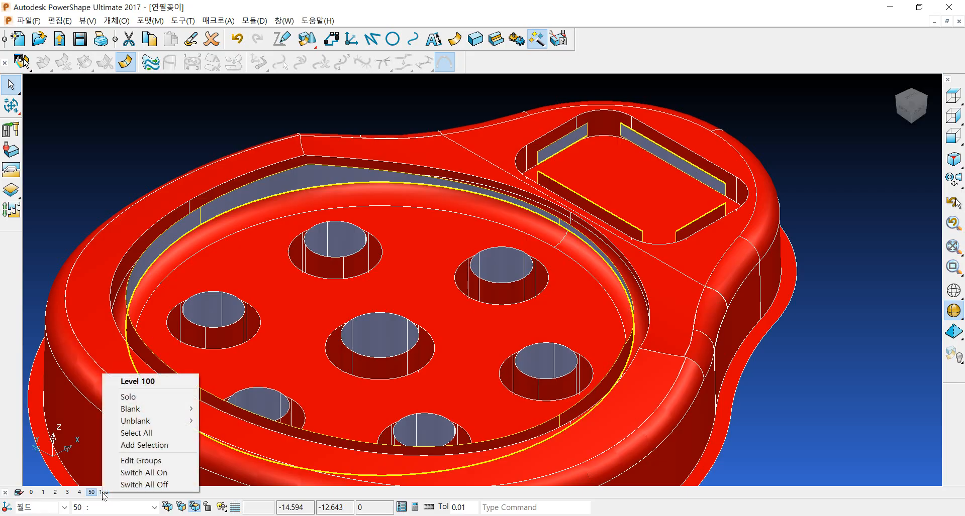
{"action": "left_click", "coordinate": [142, 449]}
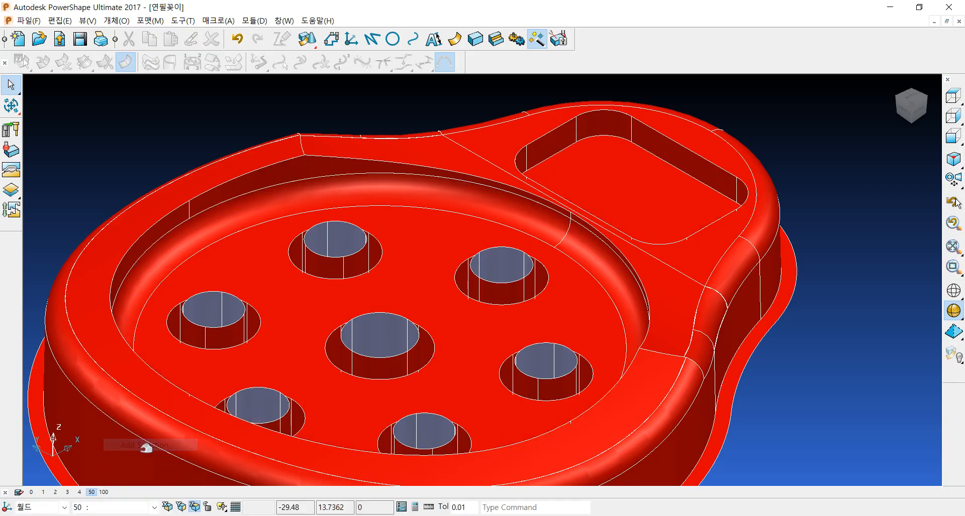
Step: Hide level 50 and show level 100 to inspect the separated upper surfaces on their own
{"action": "middle_click_drag", "start_coordinate": [383, 361], "coordinate": [481, 297]}
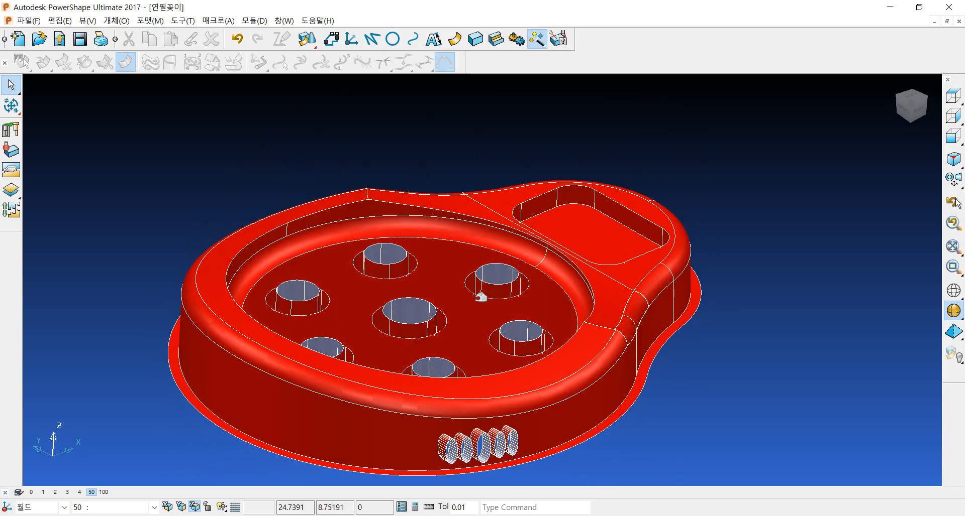
{"action": "scroll", "coordinate": [481, 298], "scroll_direction": "down", "scroll_amount": 2}
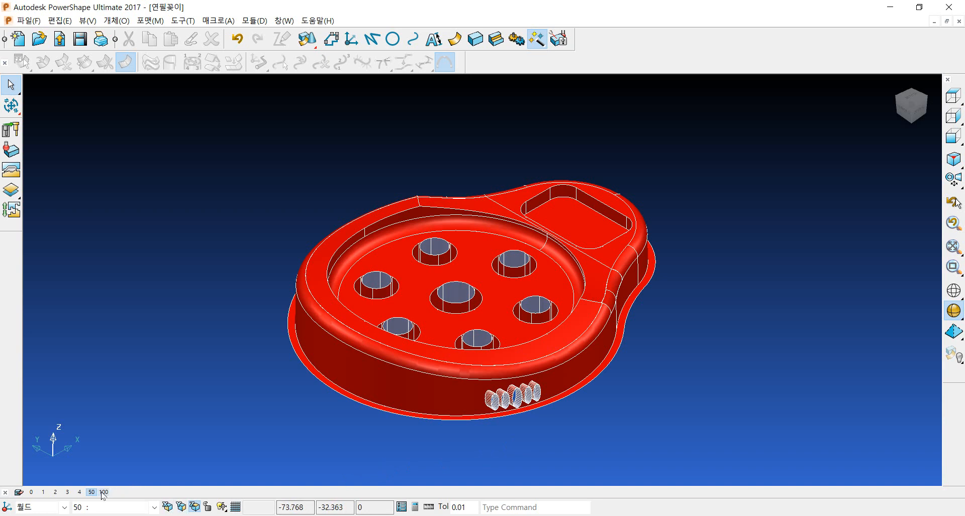
{"action": "left_click", "coordinate": [90, 493]}
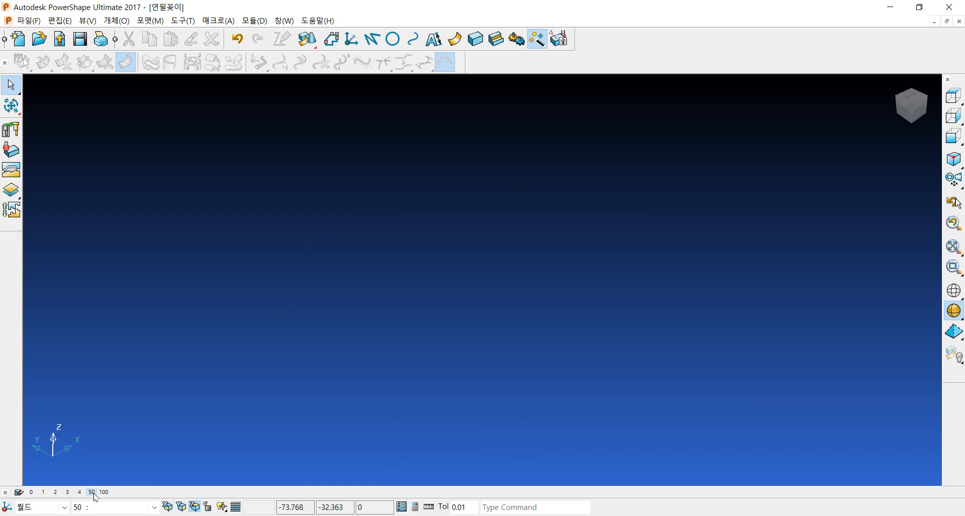
{"action": "left_click", "coordinate": [103, 492]}
{"action": "middle_click_drag", "start_coordinate": [583, 429], "coordinate": [538, 440]}
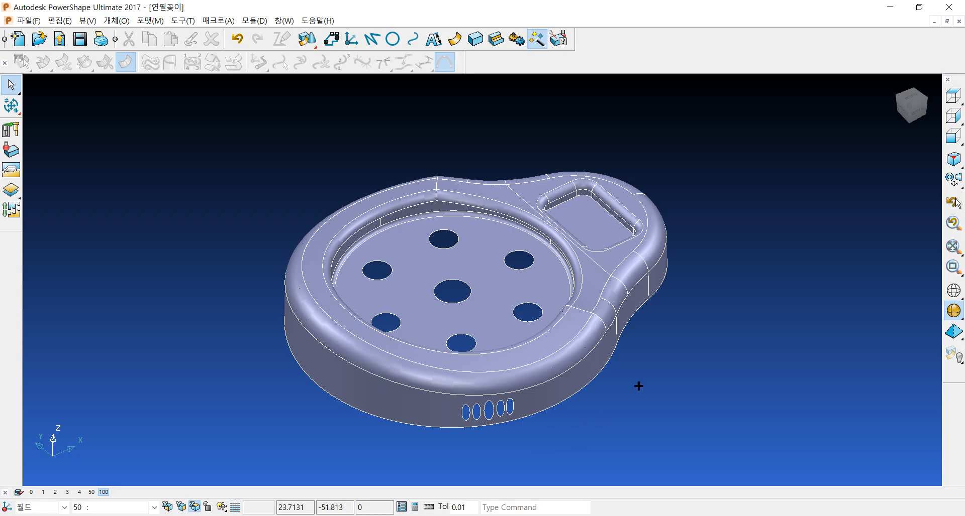
{"action": "key", "text": "ctrl+1"}
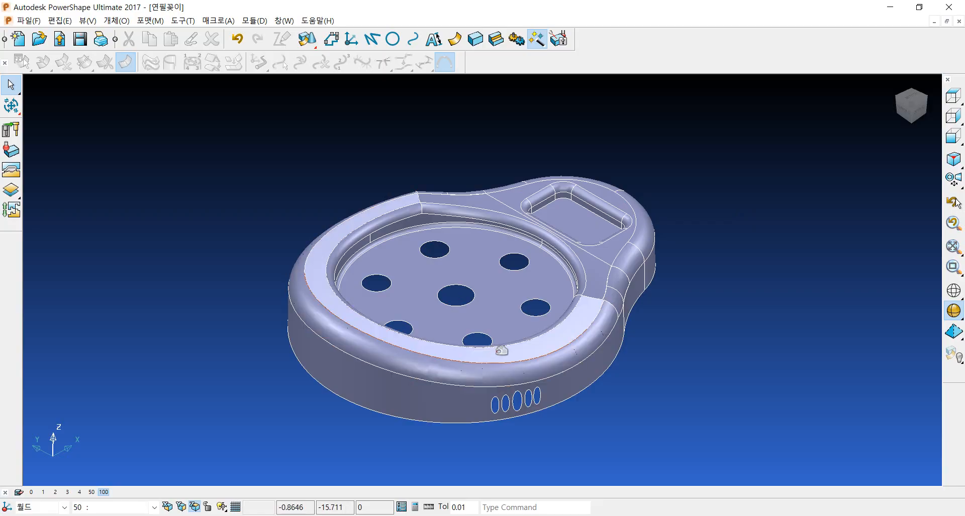
Step: Create composite curves around the edges of all seven round holes in the circular recess floor
{"action": "scroll", "coordinate": [533, 259], "scroll_direction": "up", "scroll_amount": 3}
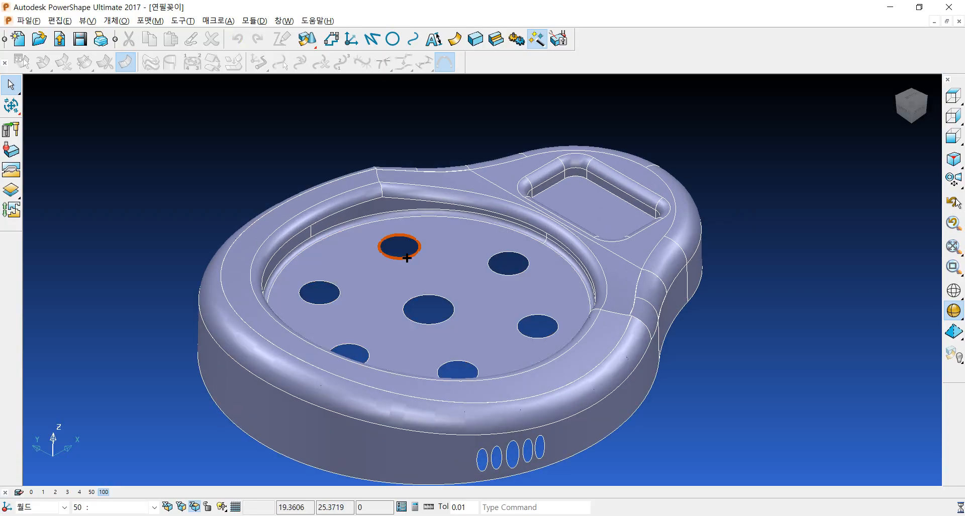
{"action": "left_click", "coordinate": [410, 255]}
{"action": "left_click", "coordinate": [514, 275]}
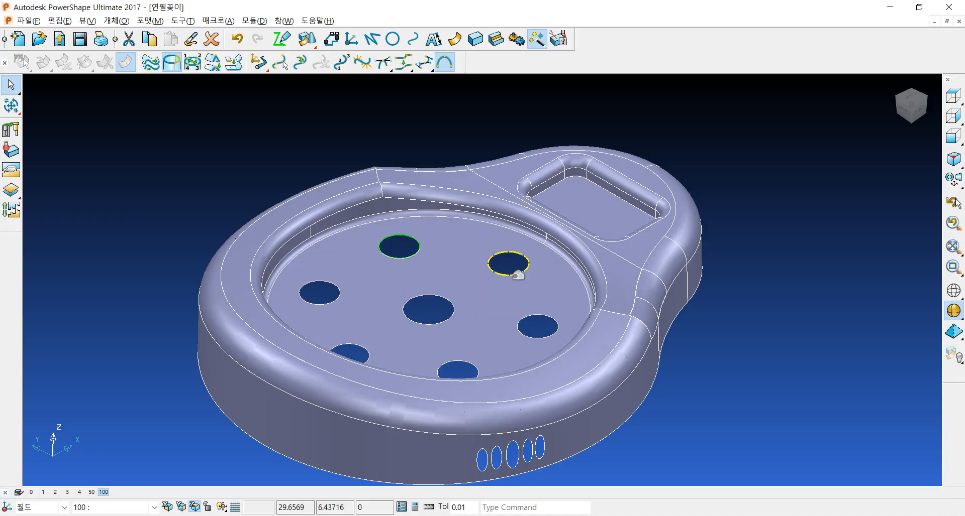
{"action": "left_click", "coordinate": [434, 322]}
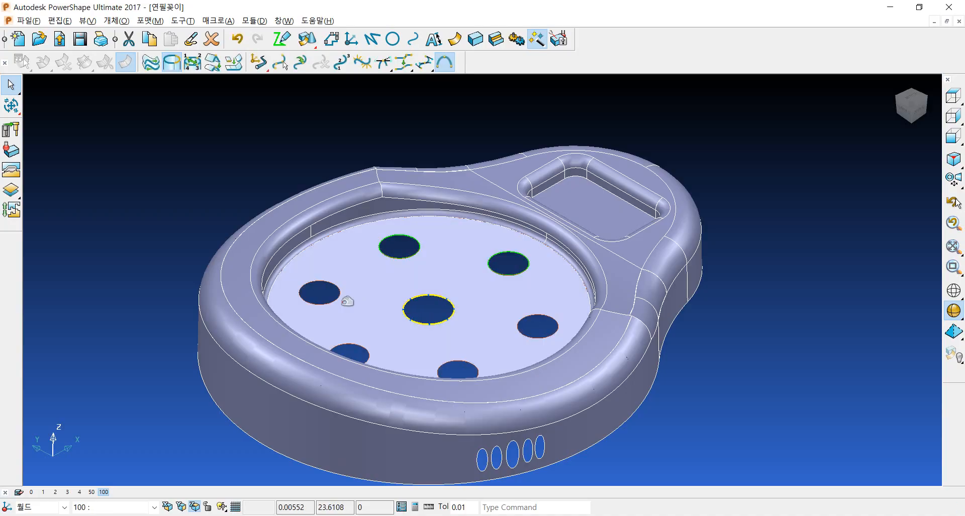
{"action": "left_click", "coordinate": [329, 302]}
{"action": "left_click", "coordinate": [353, 344]}
{"action": "left_click", "coordinate": [449, 360]}
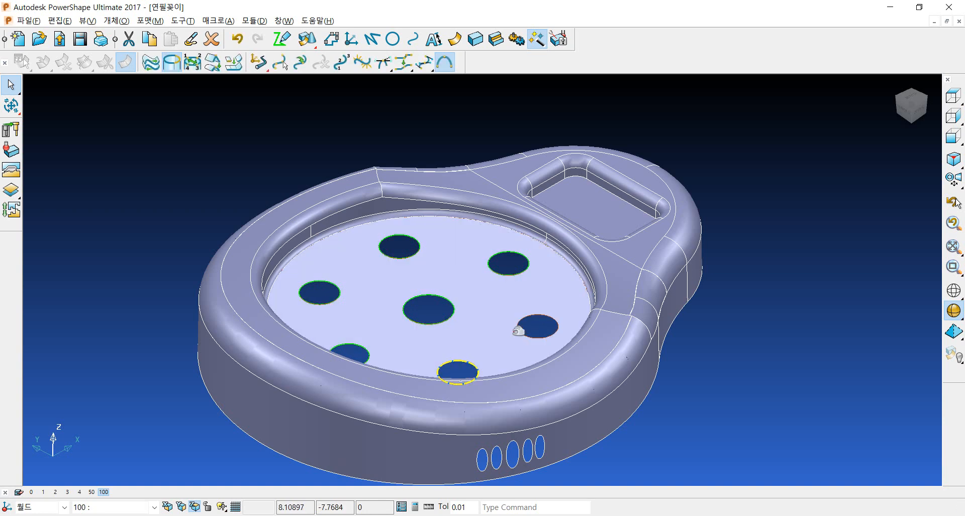
{"action": "left_click", "coordinate": [533, 337]}
Step: Create composite curves around the five elliptical openings in the outer side wall
{"action": "middle_click_drag", "start_coordinate": [565, 453], "coordinate": [530, 424]}
{"action": "scroll", "coordinate": [529, 422], "scroll_direction": "up", "scroll_amount": 3}
{"action": "scroll", "coordinate": [527, 415], "scroll_direction": "up", "scroll_amount": 2}
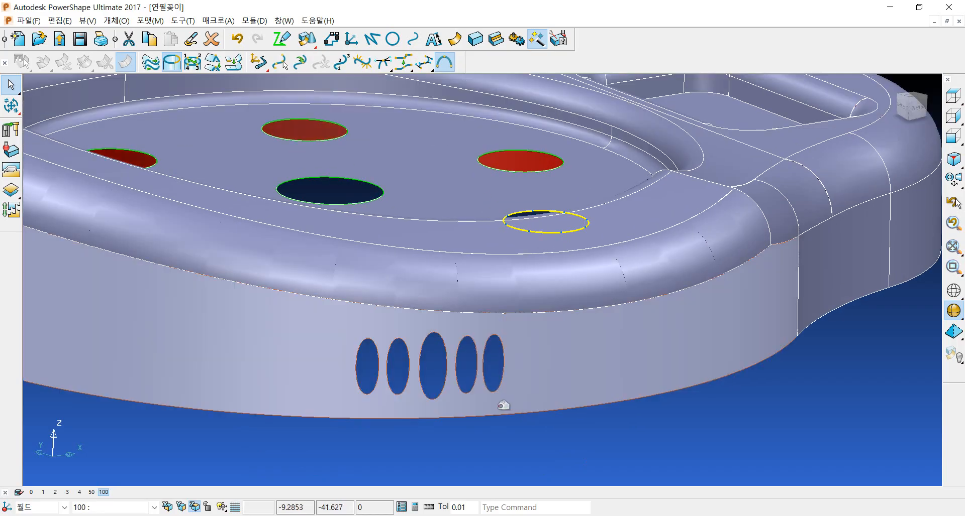
{"action": "left_click", "coordinate": [495, 388]}
{"action": "left_click", "coordinate": [460, 395], "text": "alt"}
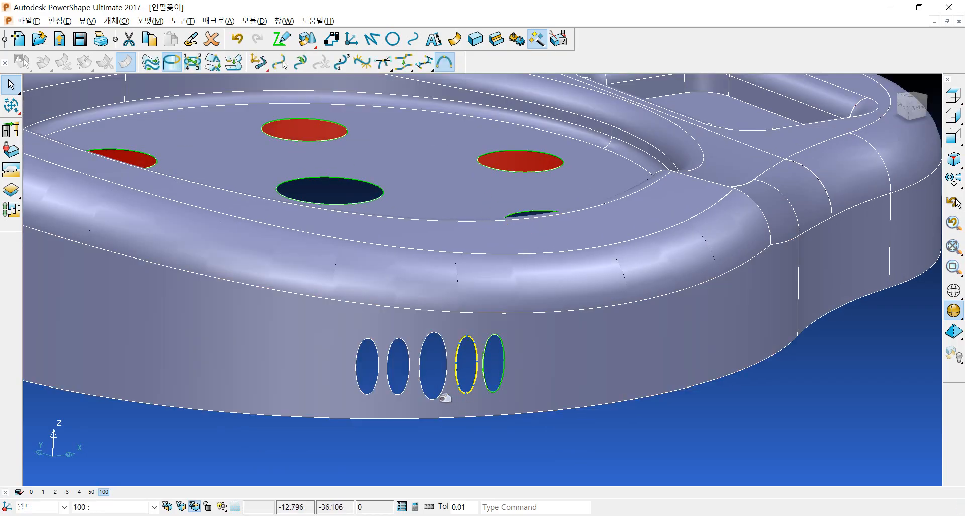
{"action": "left_click", "coordinate": [442, 395], "text": "alt"}
{"action": "left_click", "coordinate": [395, 393]}
{"action": "left_click", "coordinate": [371, 395]}
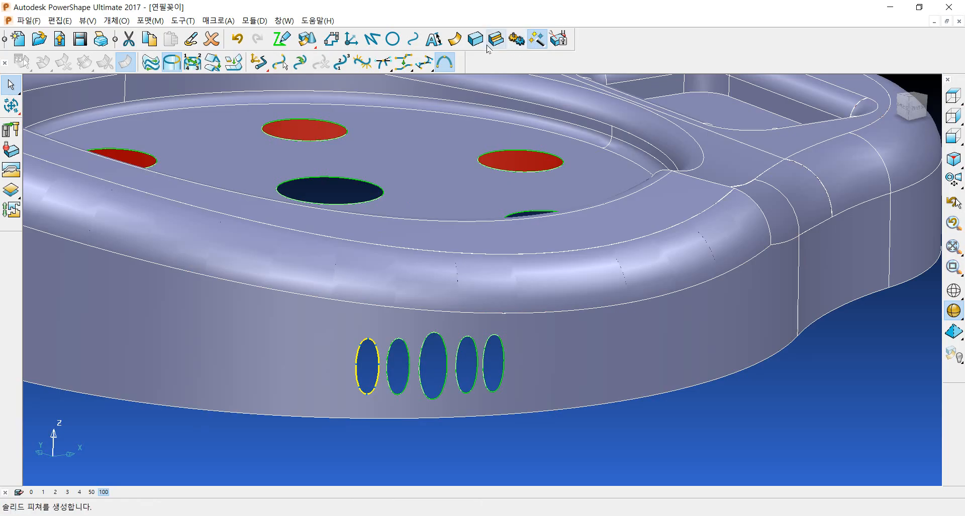
Step: Start surface creation and change the level for new objects to 100
{"action": "left_click", "coordinate": [460, 43]}
{"action": "left_click", "coordinate": [123, 103]}
{"action": "left_click", "coordinate": [109, 124]}
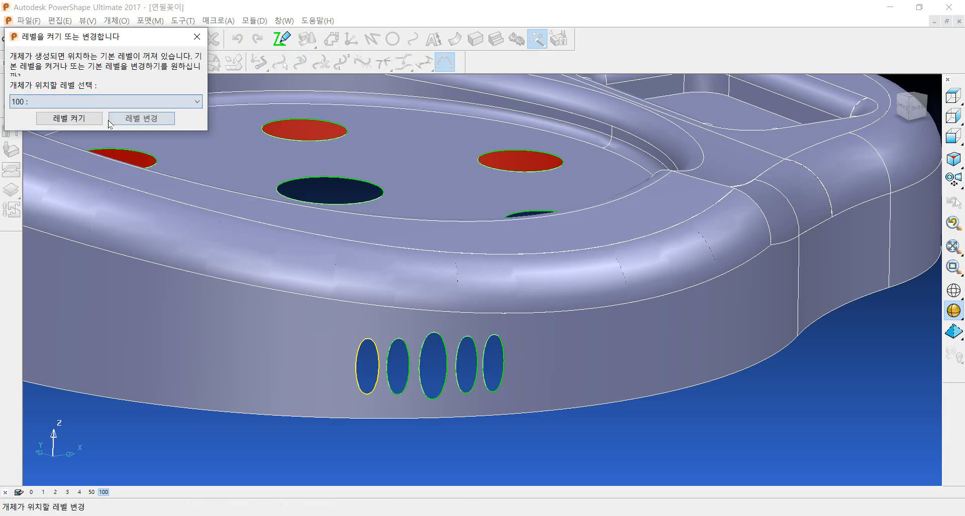
{"action": "left_click", "coordinate": [135, 119]}
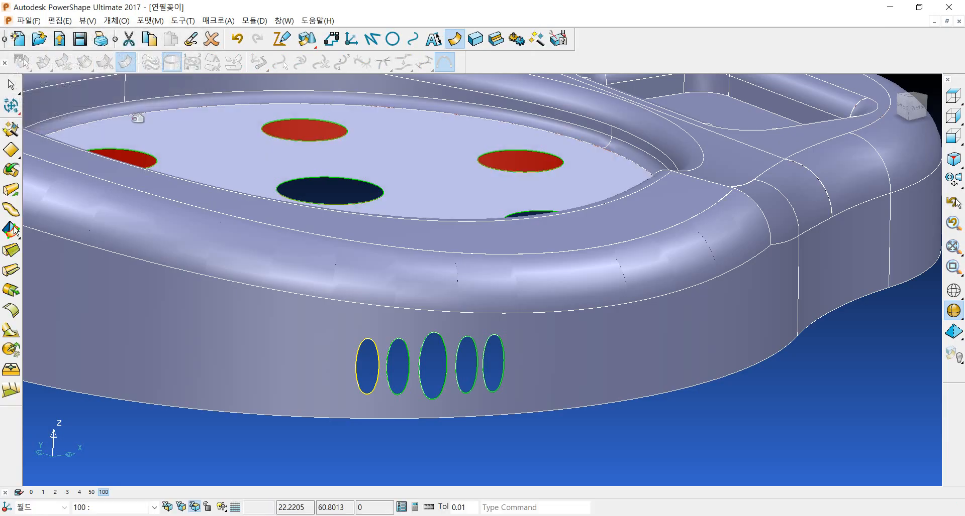
Step: Start smart surface creation and preview fill-in surfaces in the first three elliptical openings of the outer side wall
{"action": "left_click", "coordinate": [11, 131]}
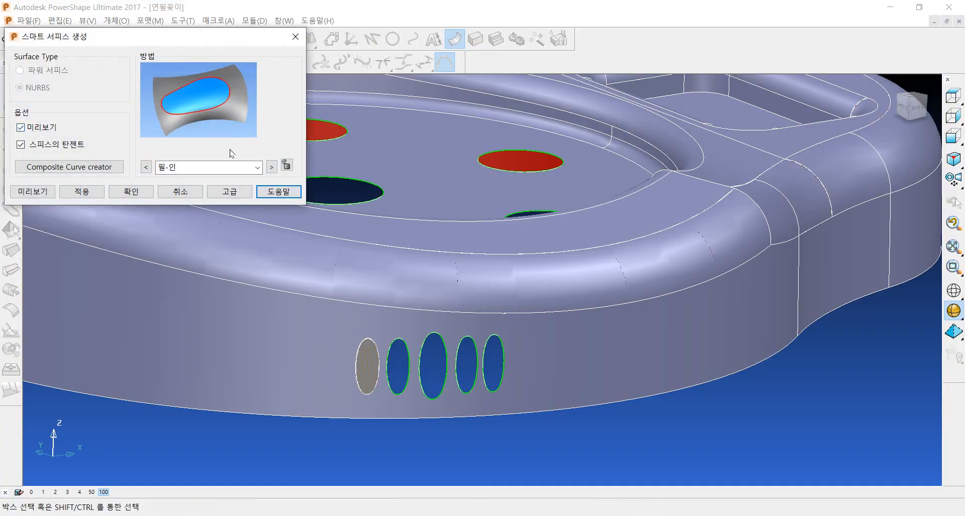
{"action": "left_click", "coordinate": [178, 193]}
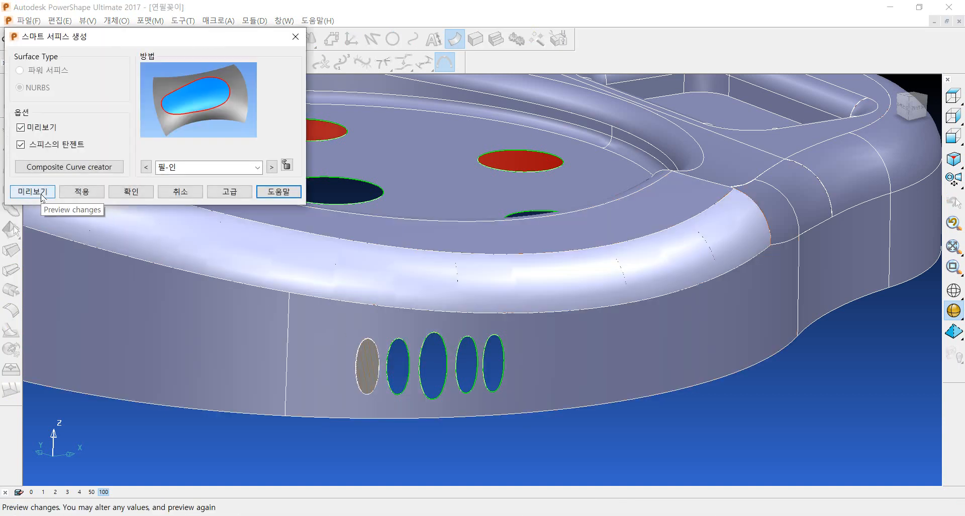
{"action": "left_click", "coordinate": [398, 381]}
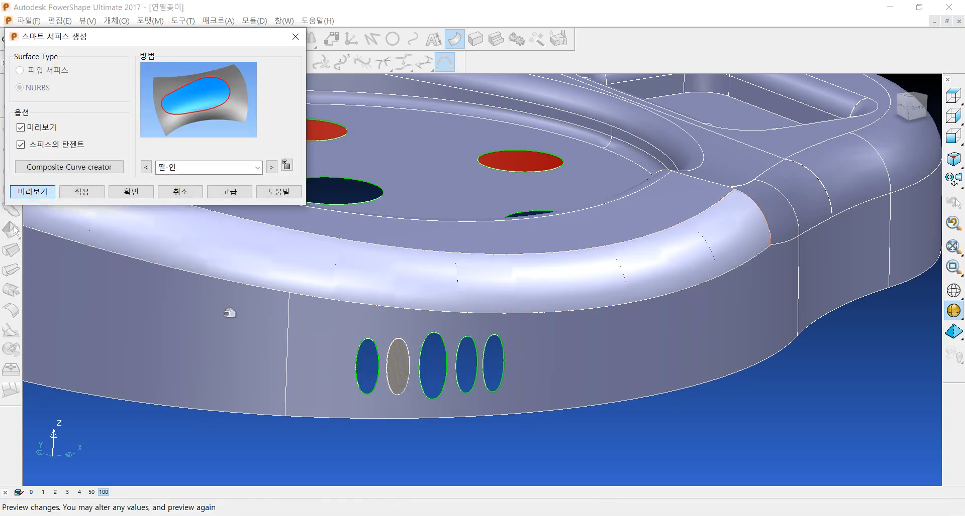
{"action": "left_click", "coordinate": [437, 391]}
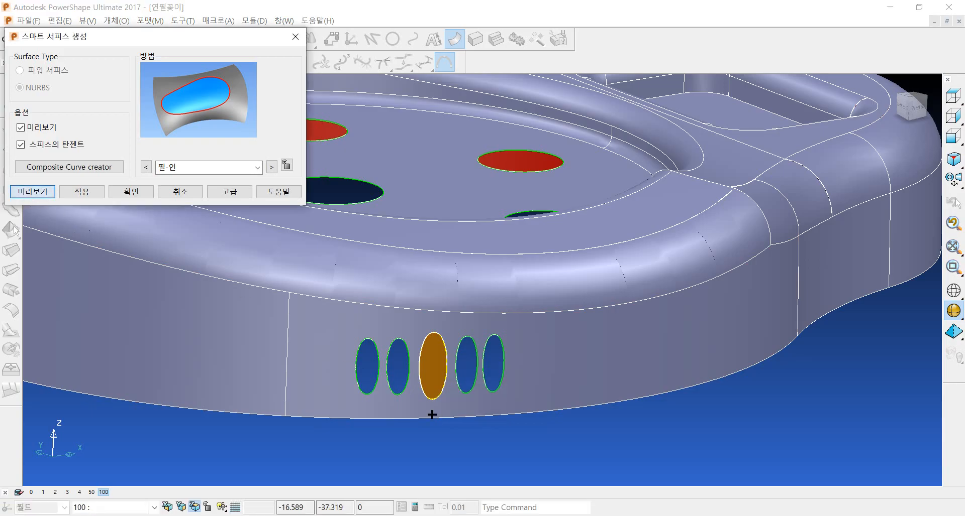
Step: Create fill-in surfaces on the composite curves of all five elliptical openings in the outer side wall
{"action": "left_click", "coordinate": [466, 392]}
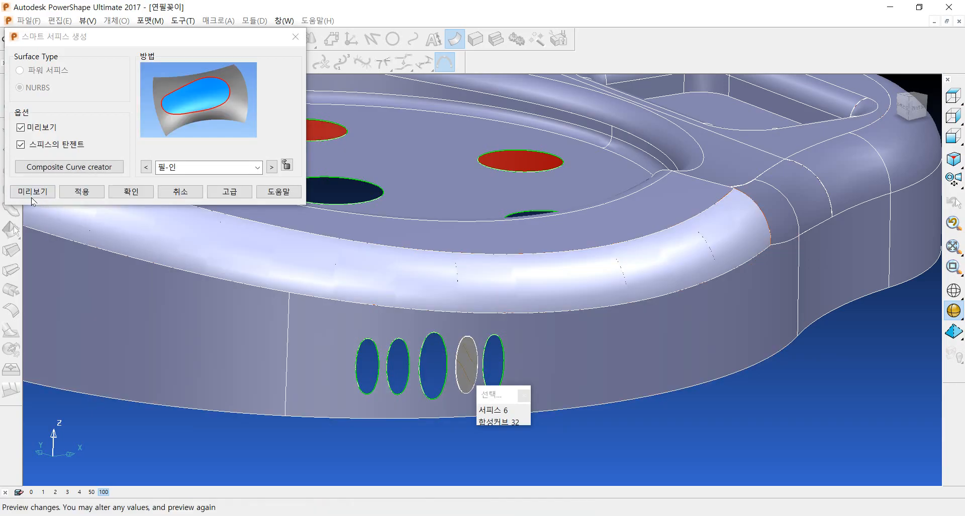
{"action": "left_click", "coordinate": [83, 196]}
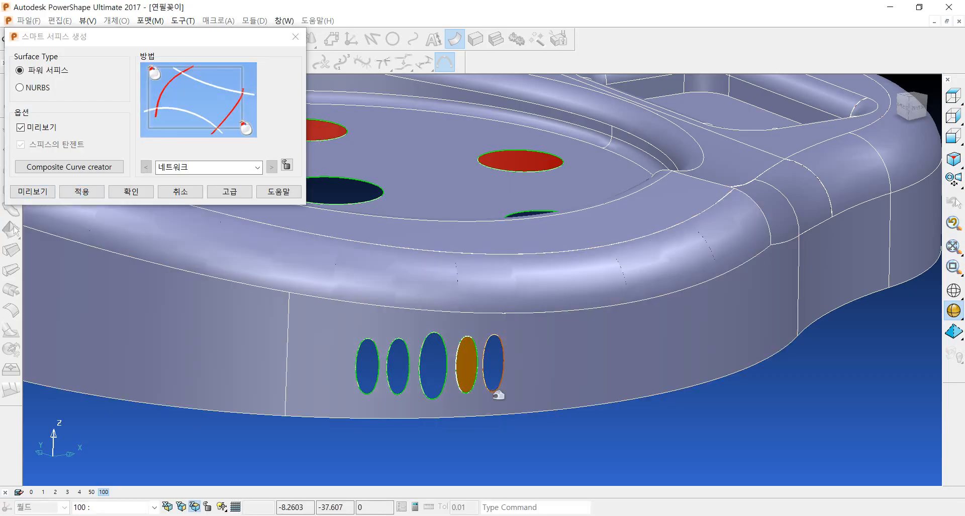
{"action": "left_click", "coordinate": [497, 393]}
{"action": "left_click", "coordinate": [528, 423]}
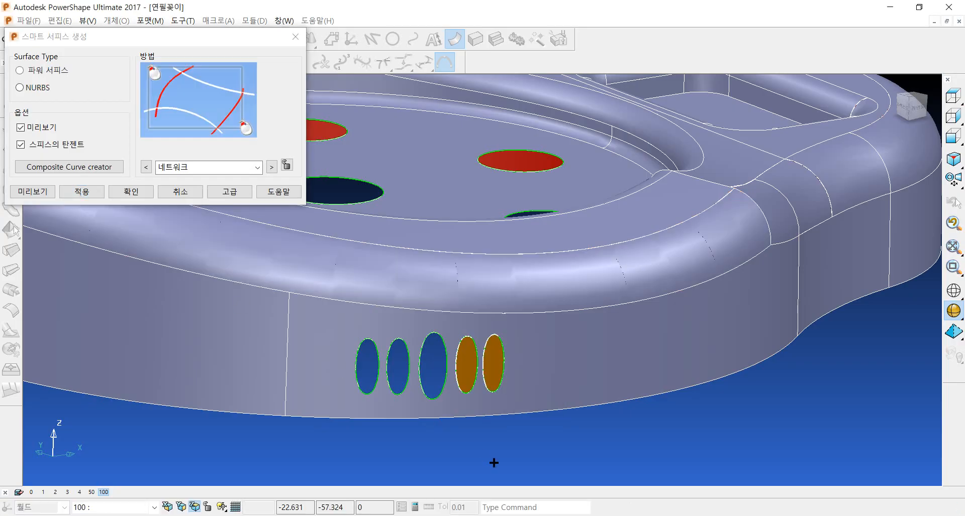
{"action": "left_click", "coordinate": [427, 398]}
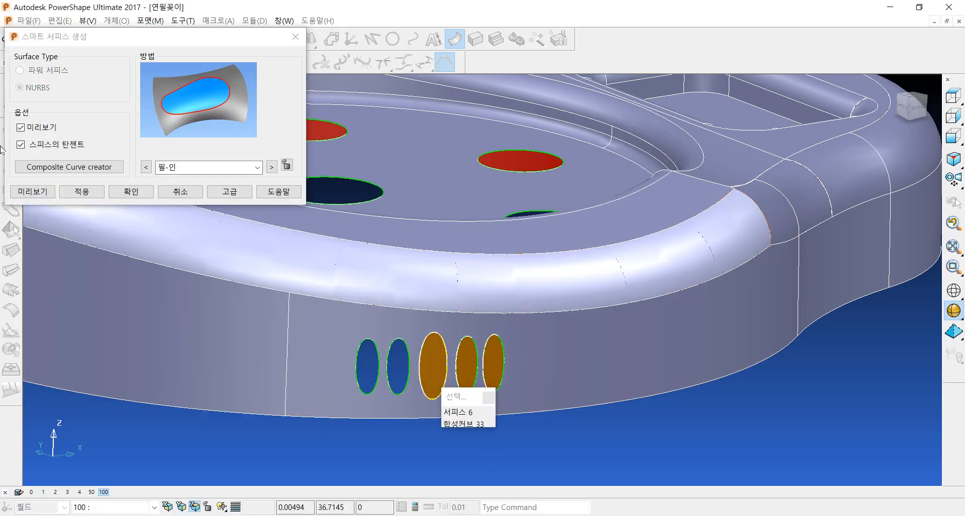
{"action": "left_click", "coordinate": [84, 192]}
{"action": "left_click", "coordinate": [397, 386]}
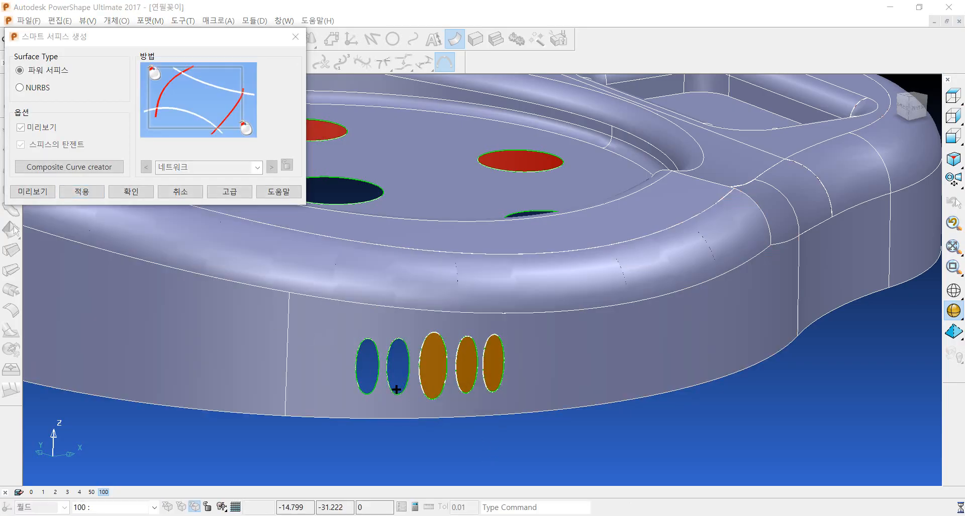
{"action": "left_click", "coordinate": [83, 191]}
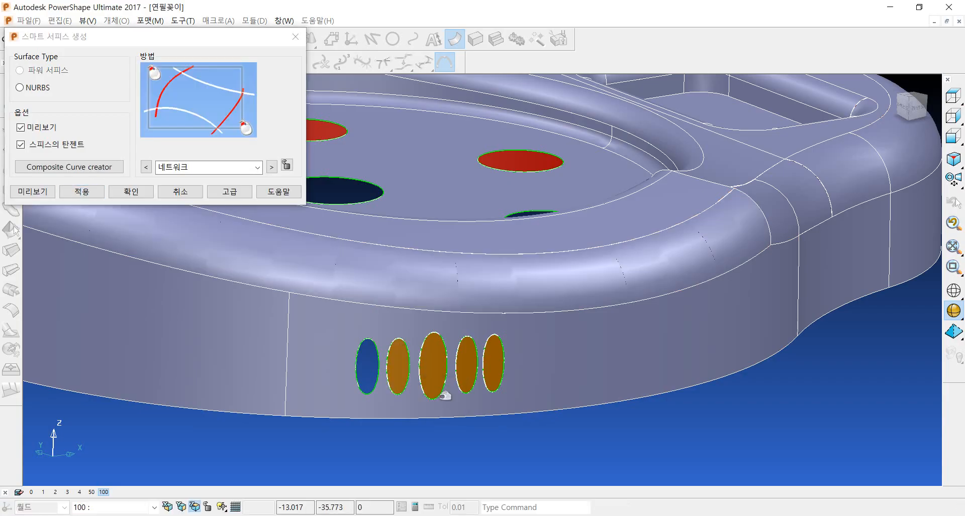
{"action": "left_click", "coordinate": [368, 391]}
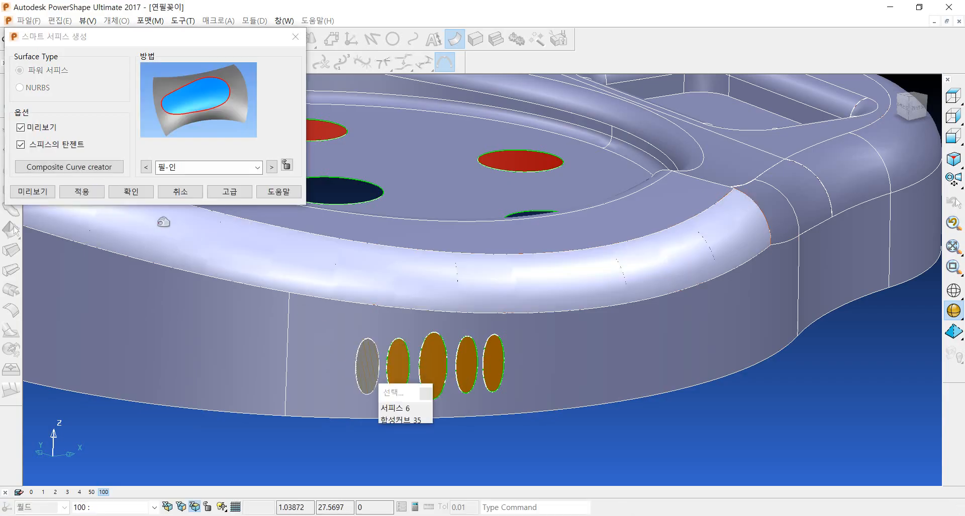
{"action": "left_click", "coordinate": [82, 192]}
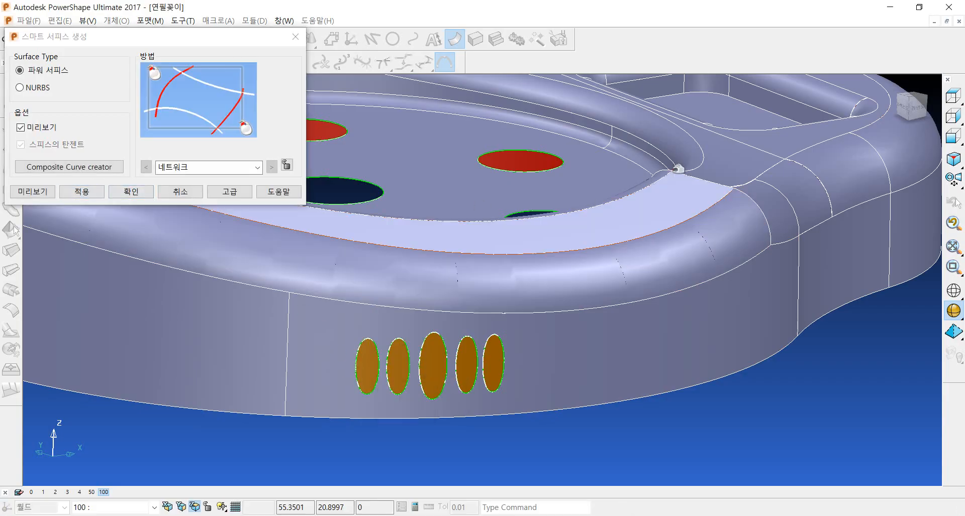
Step: Create fill-in surfaces in three outer round holes of the recess floor, from the one nearest the handle counterclockwise
{"action": "middle_click_drag", "start_coordinate": [647, 170], "coordinate": [795, 297]}
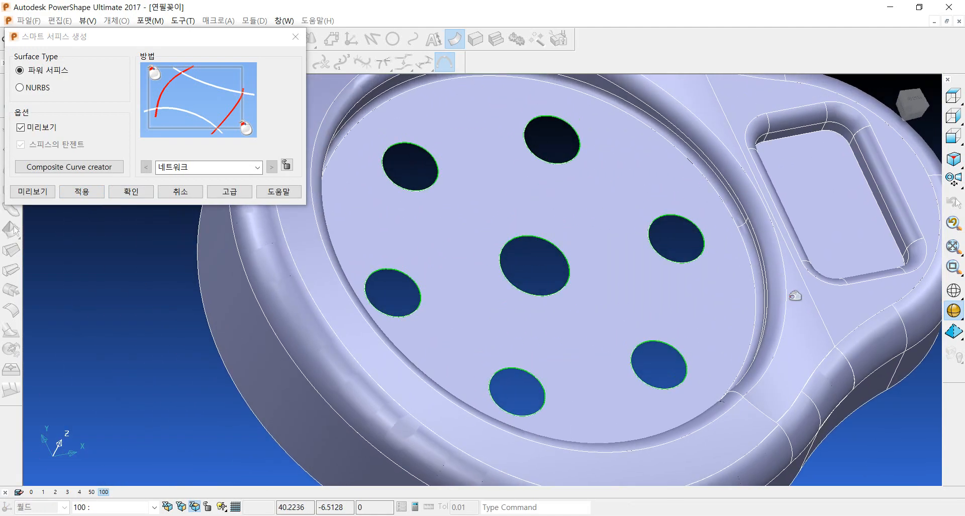
{"action": "left_click", "coordinate": [690, 256]}
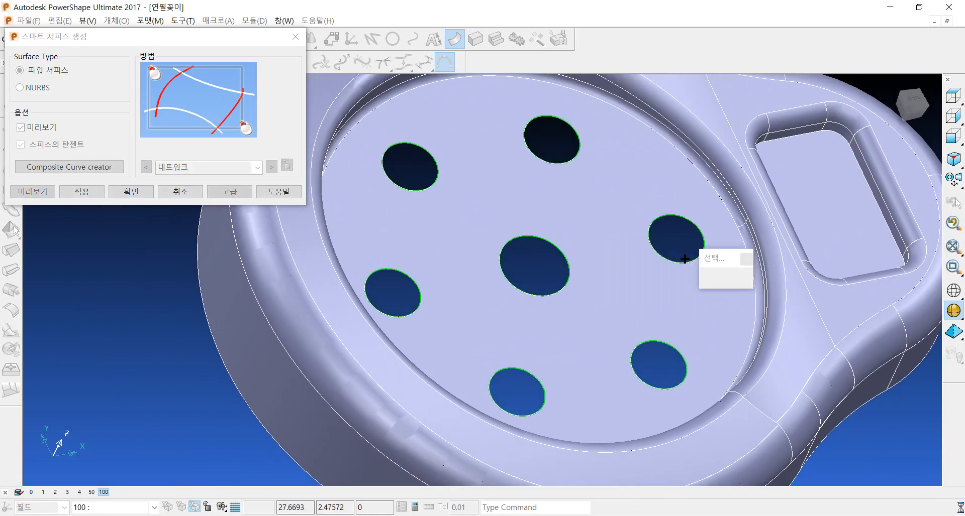
{"action": "left_click", "coordinate": [81, 190]}
{"action": "left_click", "coordinate": [563, 156]}
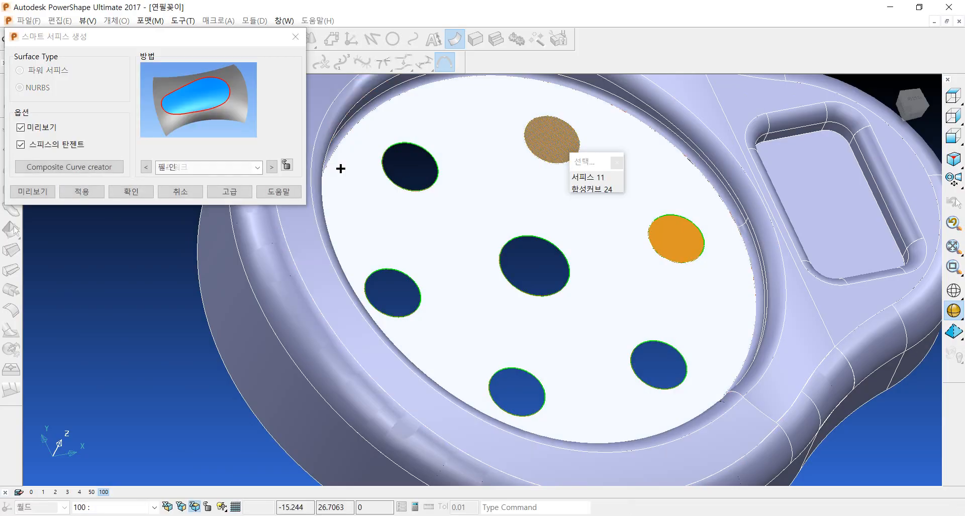
{"action": "left_click", "coordinate": [63, 191]}
{"action": "left_click", "coordinate": [416, 191]}
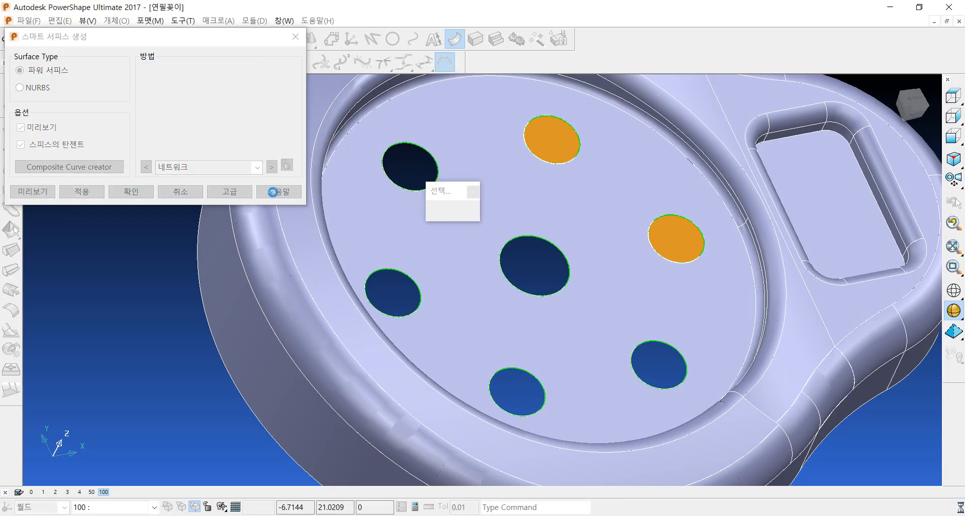
{"action": "left_click", "coordinate": [73, 197]}
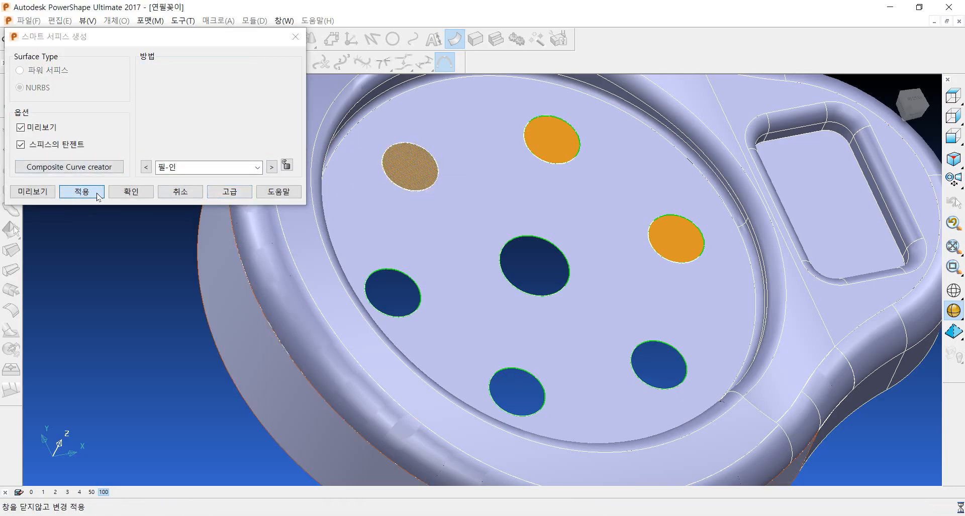
Step: Create fill-in surfaces in the central round hole and the next two outer holes counterclockwise
{"action": "left_click", "coordinate": [543, 292]}
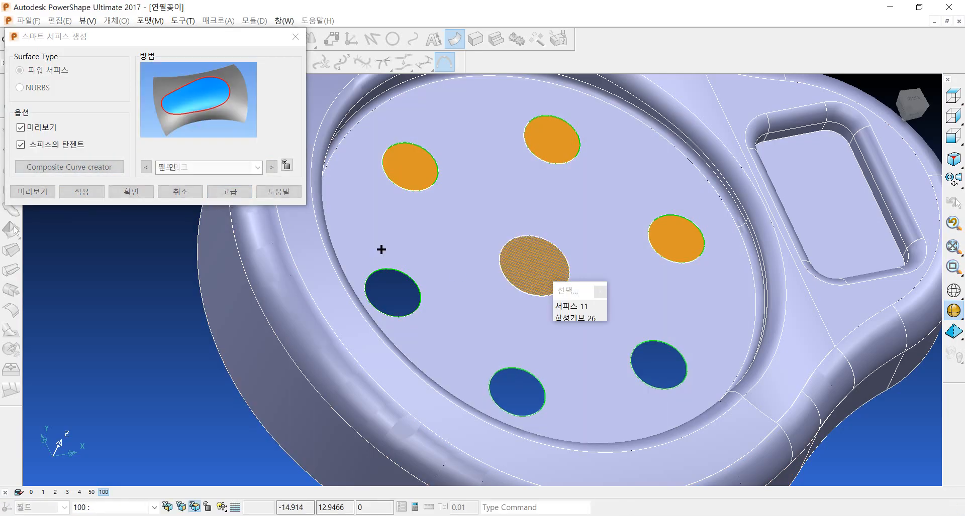
{"action": "left_click", "coordinate": [100, 198]}
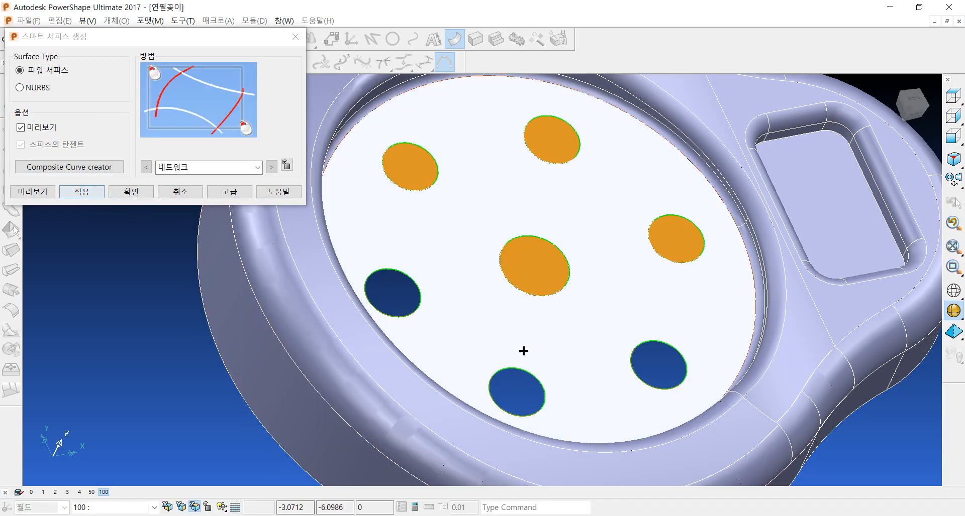
{"action": "left_click", "coordinate": [417, 315]}
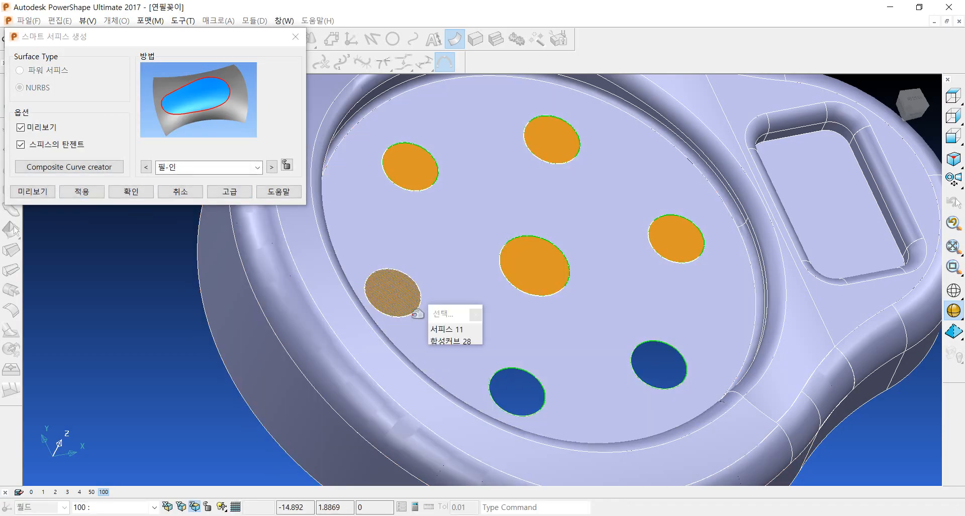
{"action": "left_click", "coordinate": [92, 194]}
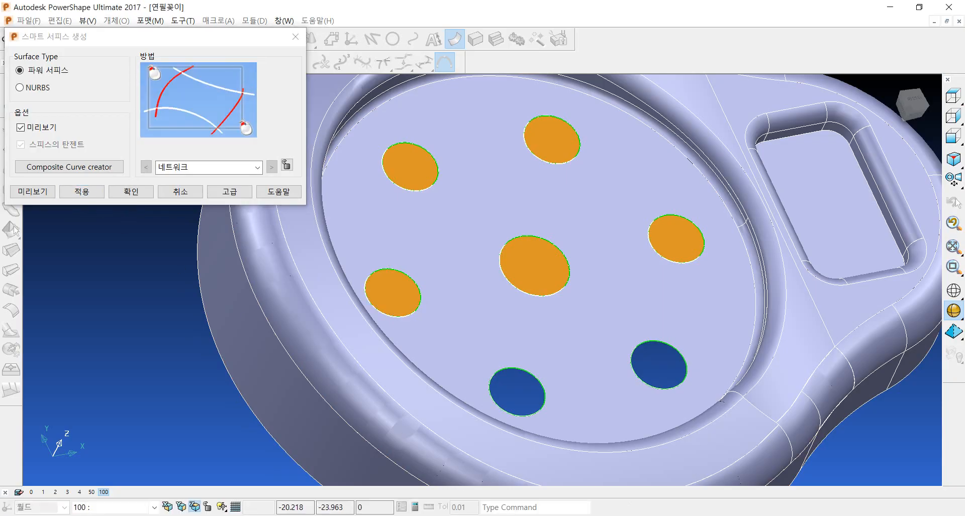
{"action": "left_click", "coordinate": [529, 415]}
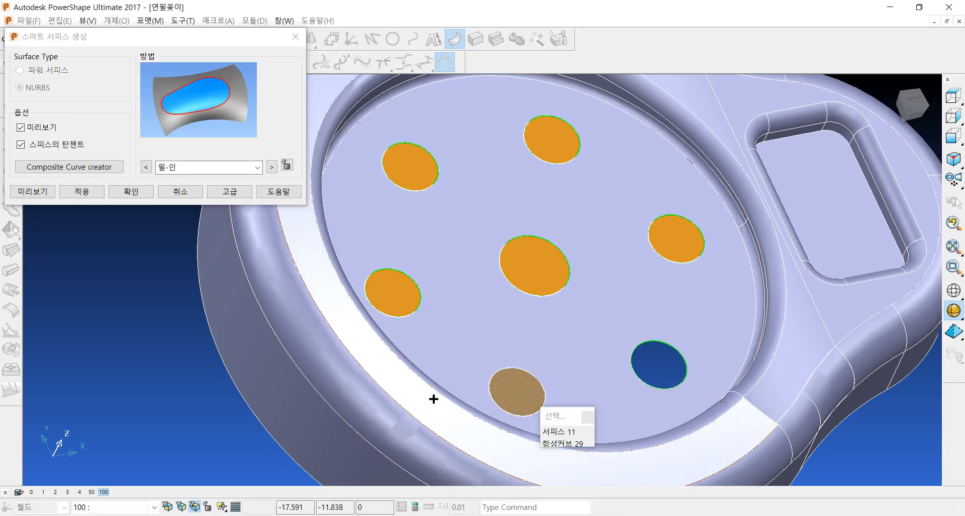
{"action": "left_click", "coordinate": [73, 188]}
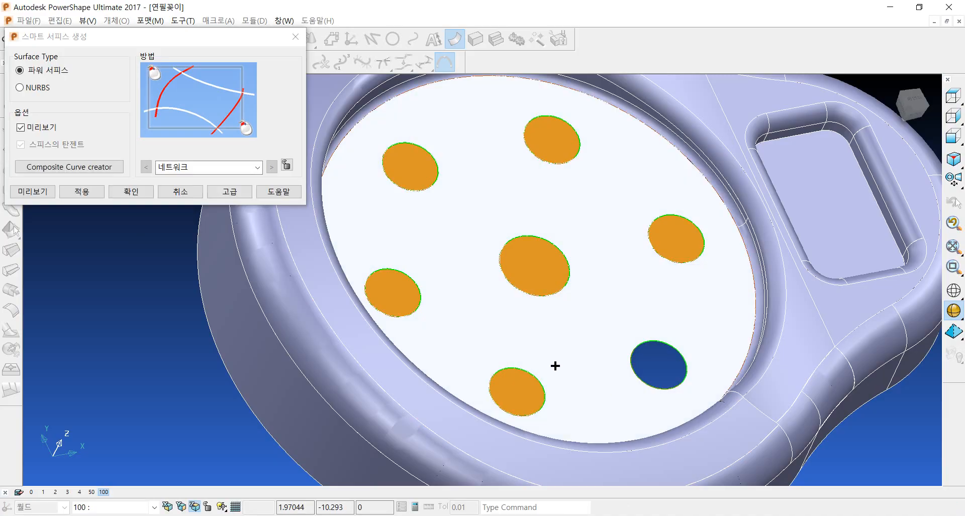
Step: Close the last open round hole in the recess floor with a fill-in surface and finish surface creation
{"action": "left_click", "coordinate": [131, 192]}
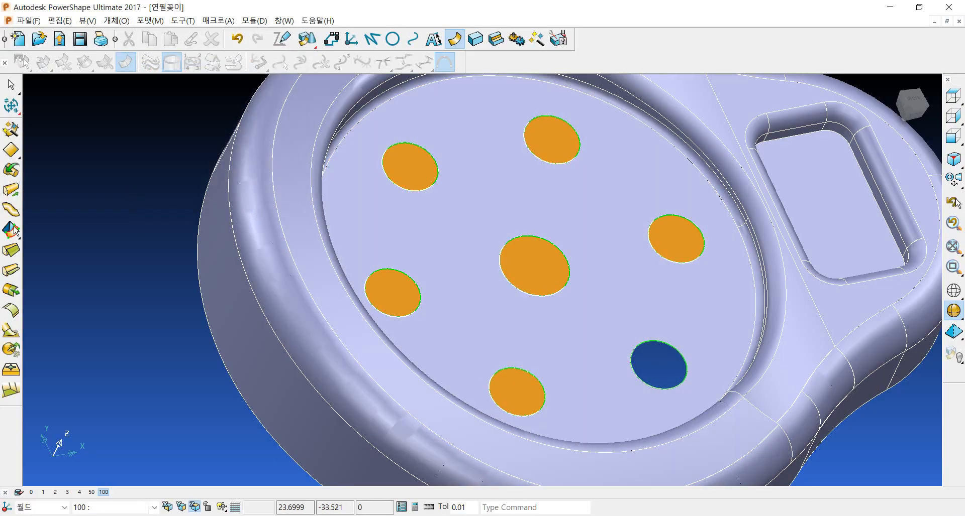
{"action": "left_click", "coordinate": [661, 385]}
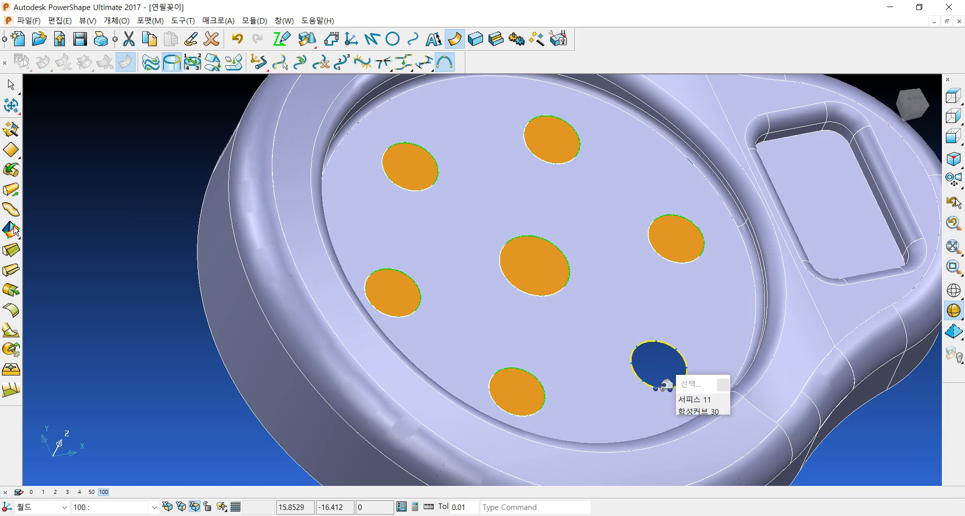
{"action": "double_click", "coordinate": [662, 386]}
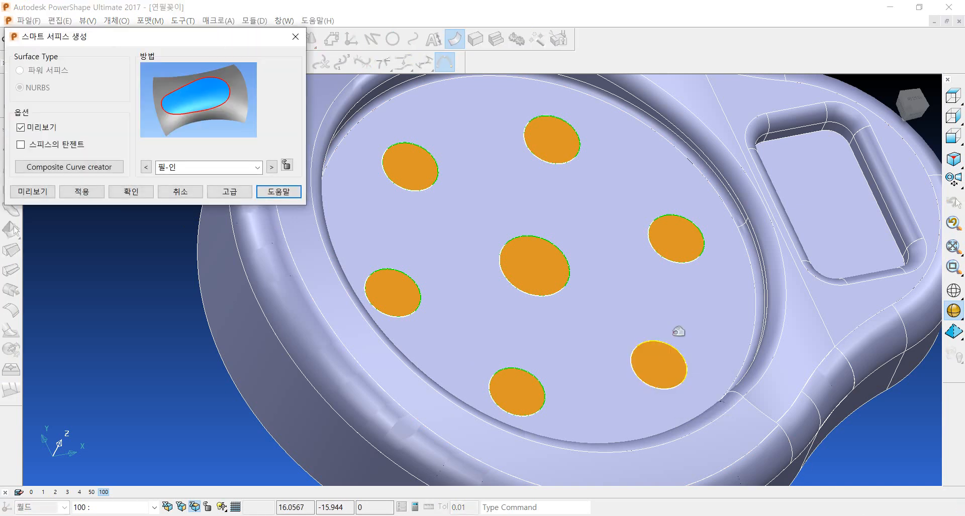
{"action": "left_click", "coordinate": [131, 191]}
Step: Hide level 100 and show level 50 to display the remaining inner surfaces and hole walls
{"action": "scroll", "coordinate": [526, 274], "scroll_direction": "down", "scroll_amount": 5}
{"action": "middle_click_drag", "start_coordinate": [664, 328], "coordinate": [439, 275]}
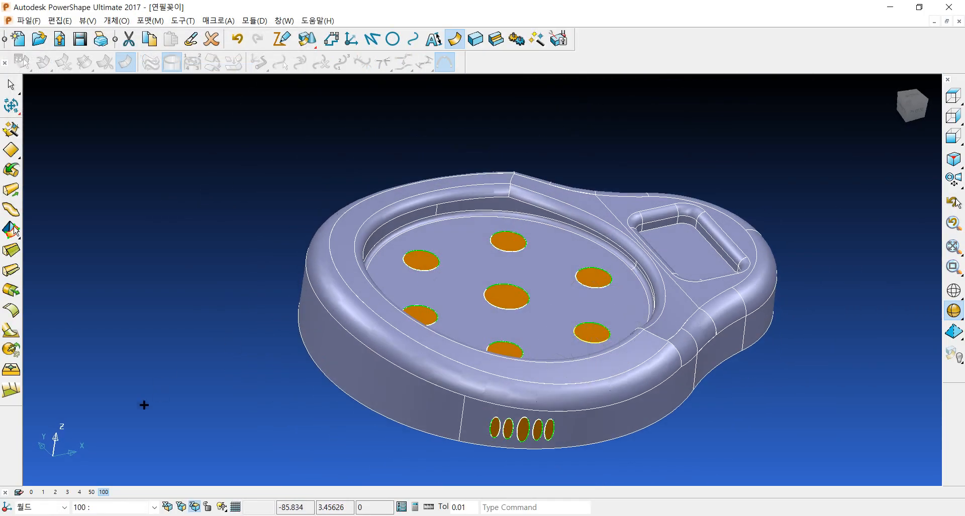
{"action": "left_click", "coordinate": [104, 493]}
{"action": "left_click", "coordinate": [91, 493]}
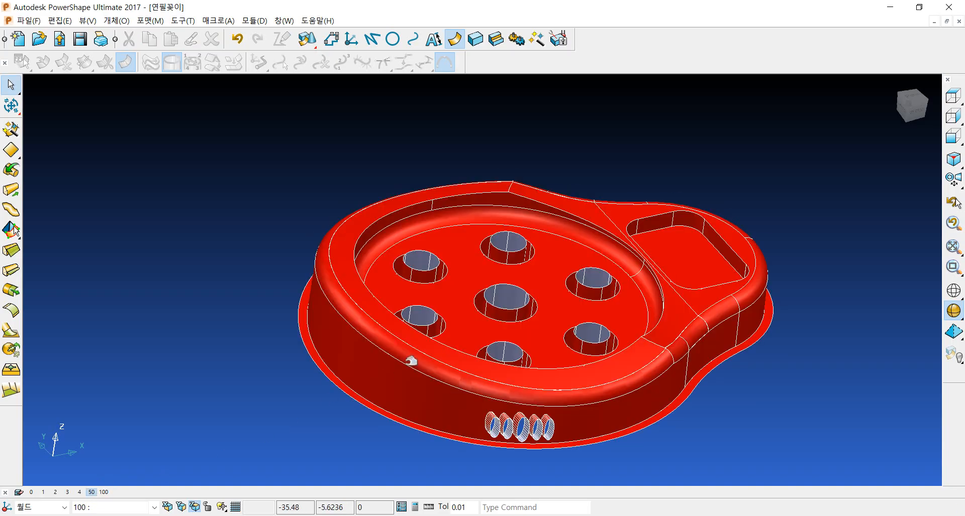
{"action": "scroll", "coordinate": [464, 316], "scroll_direction": "up", "scroll_amount": 3}
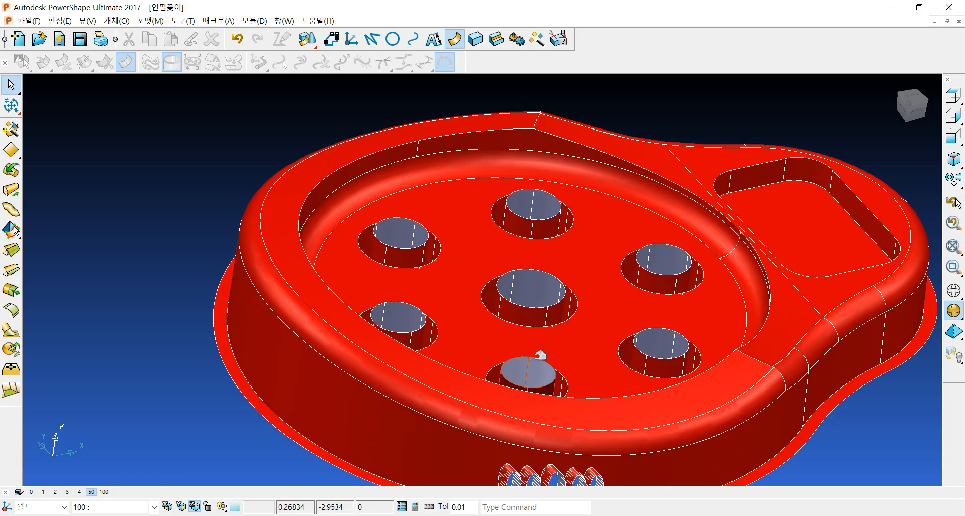
{"action": "middle_click_drag", "start_coordinate": [573, 357], "coordinate": [570, 332], "text": "shift"}
{"action": "scroll", "coordinate": [570, 332], "scroll_direction": "up", "scroll_amount": 1}
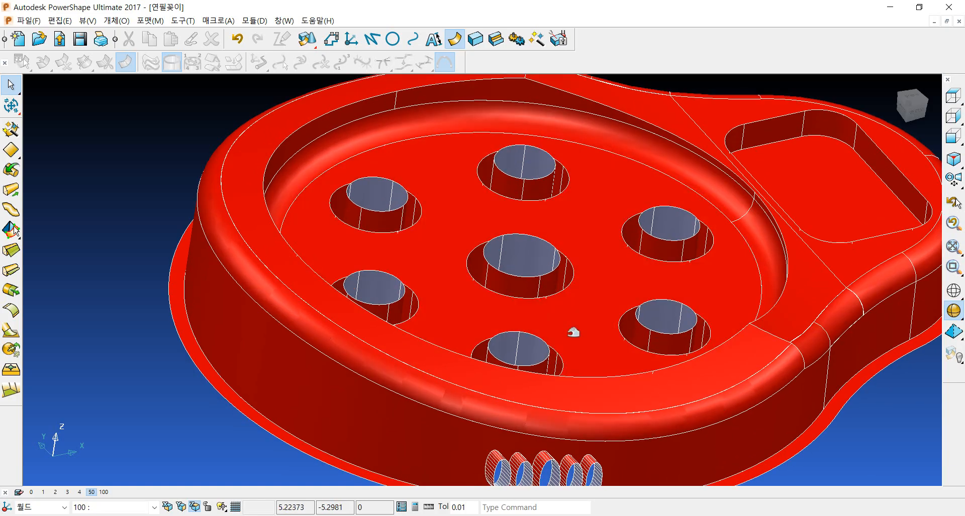
Step: Create composite curves around the upper rims of the seven round hole walls standing in the recess
{"action": "left_click", "coordinate": [379, 203]}
{"action": "left_click", "coordinate": [518, 292]}
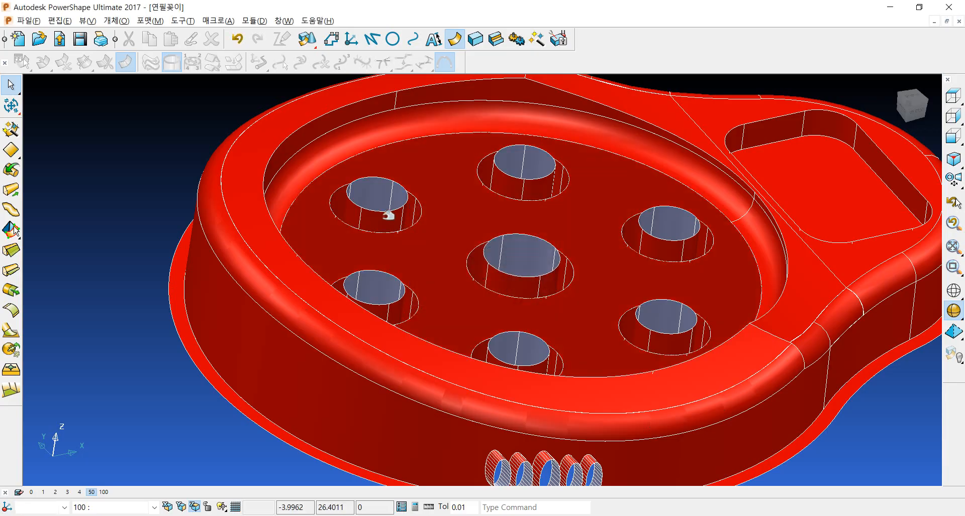
{"action": "left_click", "coordinate": [387, 212]}
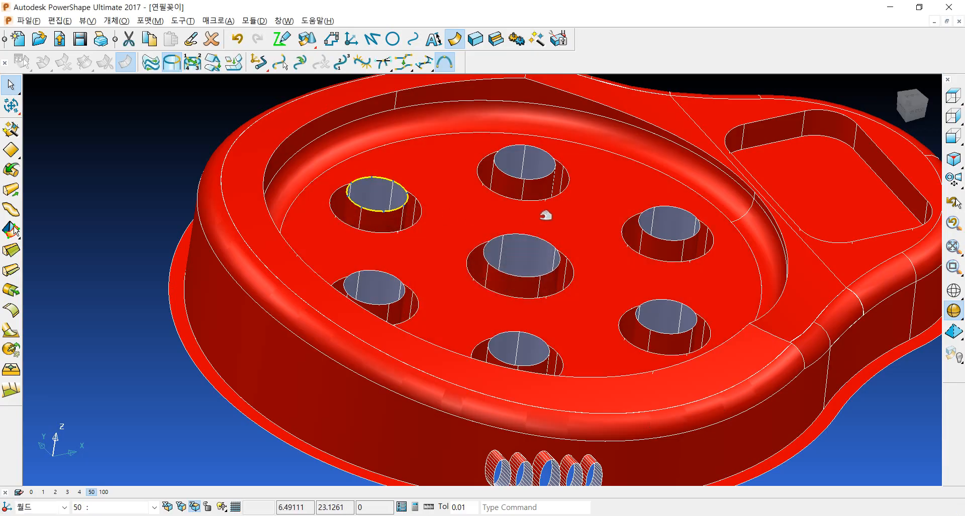
{"action": "left_click", "coordinate": [535, 183]}
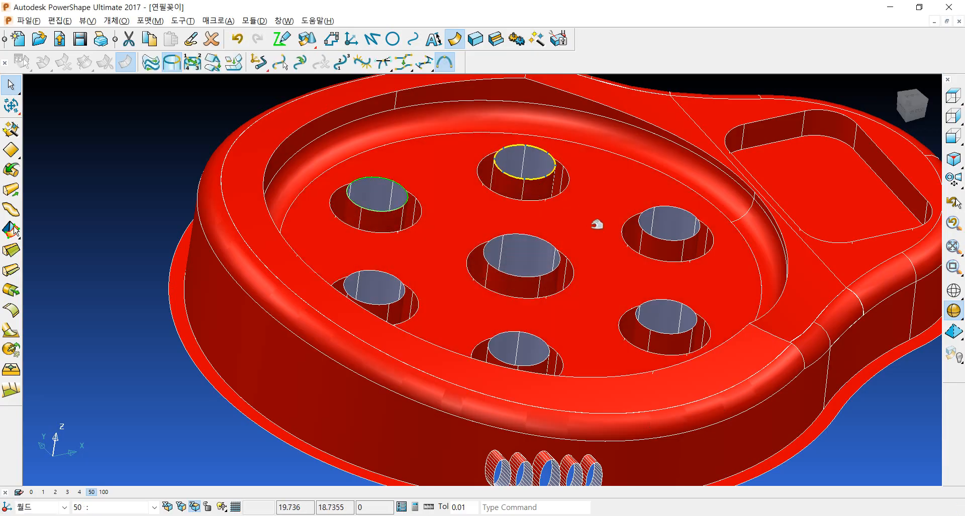
{"action": "left_click", "coordinate": [667, 235]}
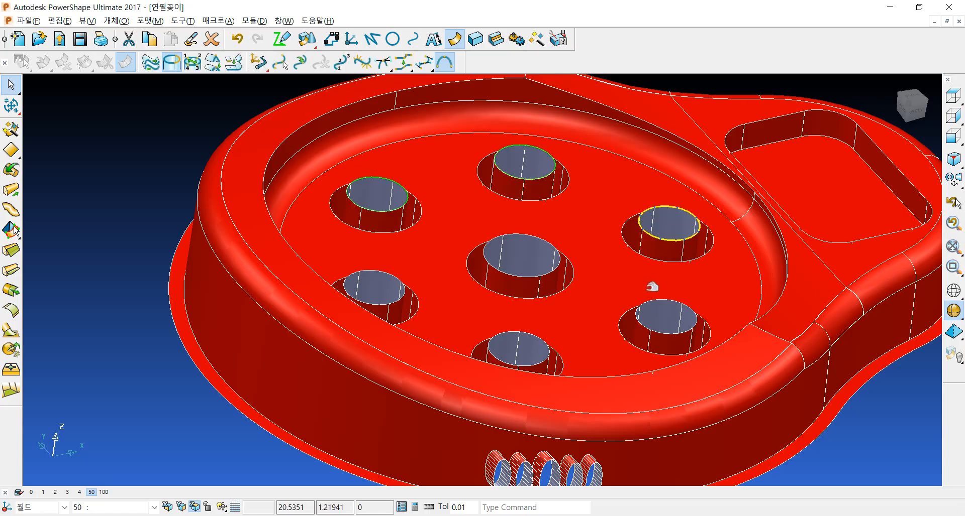
{"action": "left_click", "coordinate": [650, 326]}
{"action": "left_click", "coordinate": [523, 274]}
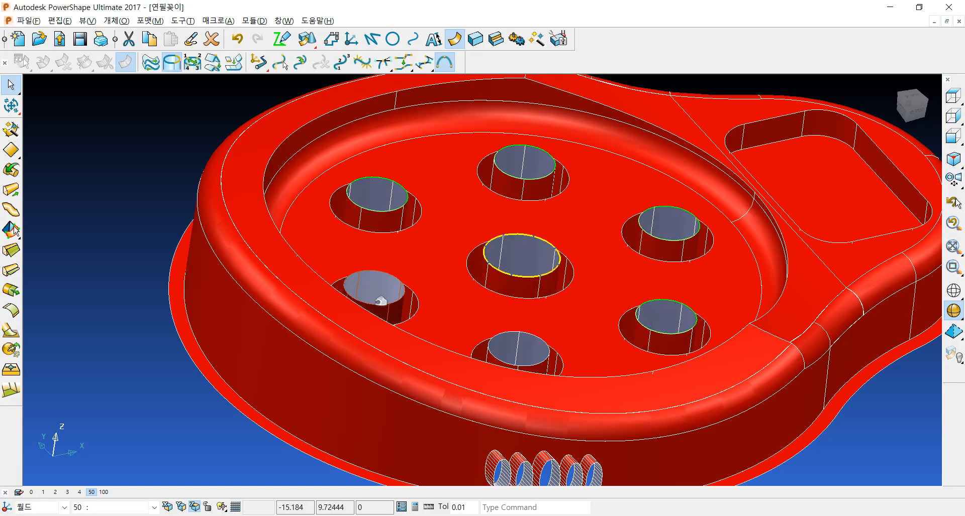
{"action": "left_click", "coordinate": [379, 301]}
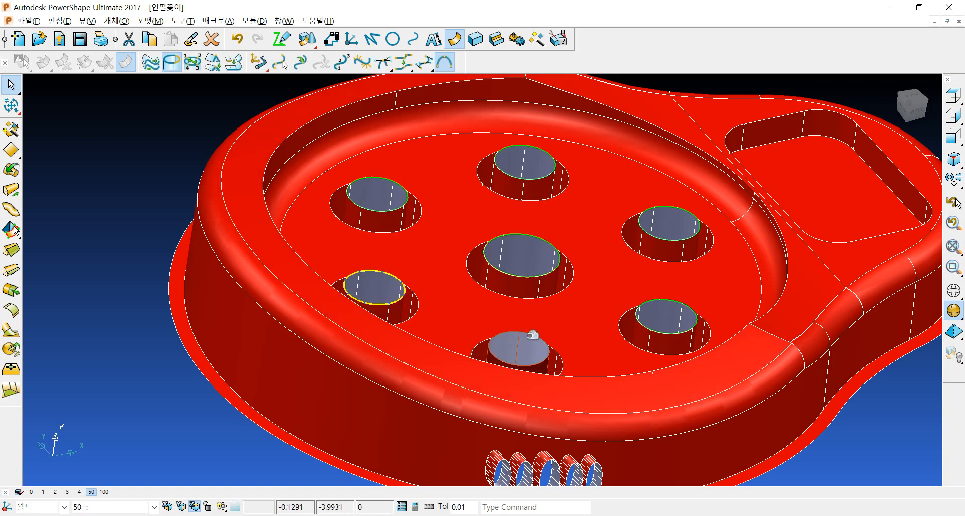
{"action": "left_click", "coordinate": [531, 335]}
Step: Create a composite curve around the outer rim of the leftmost oval hole wall in the body's side
{"action": "scroll", "coordinate": [633, 426], "scroll_direction": "up", "scroll_amount": 6}
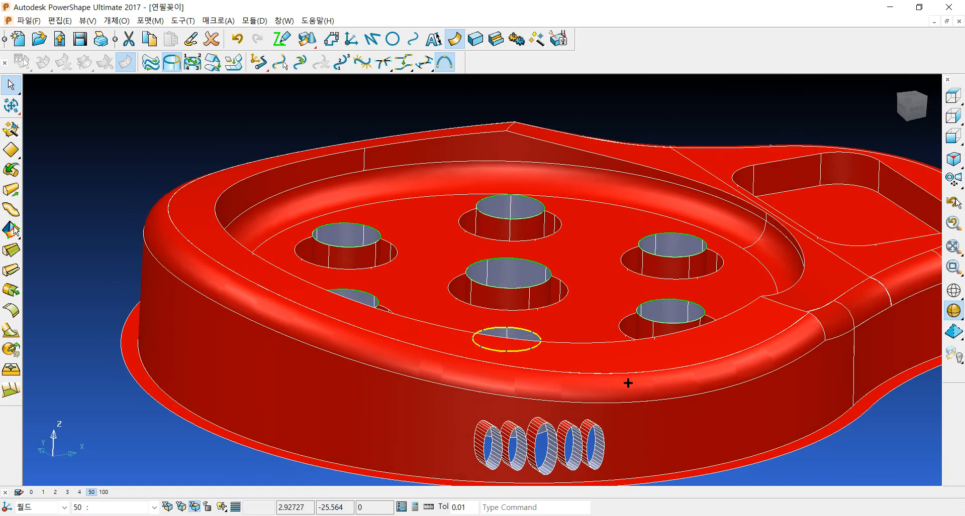
{"action": "key", "text": "super"}
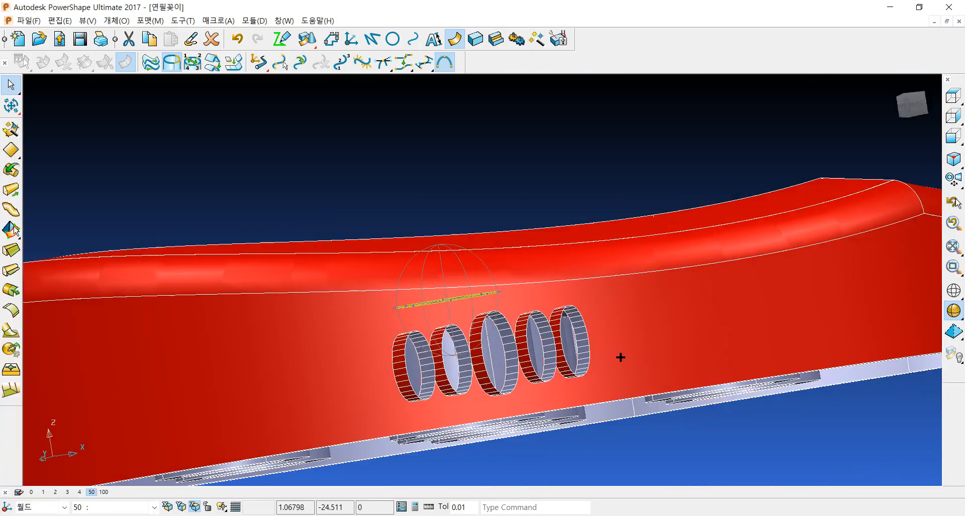
{"action": "middle_click_drag", "start_coordinate": [623, 357], "coordinate": [684, 332]}
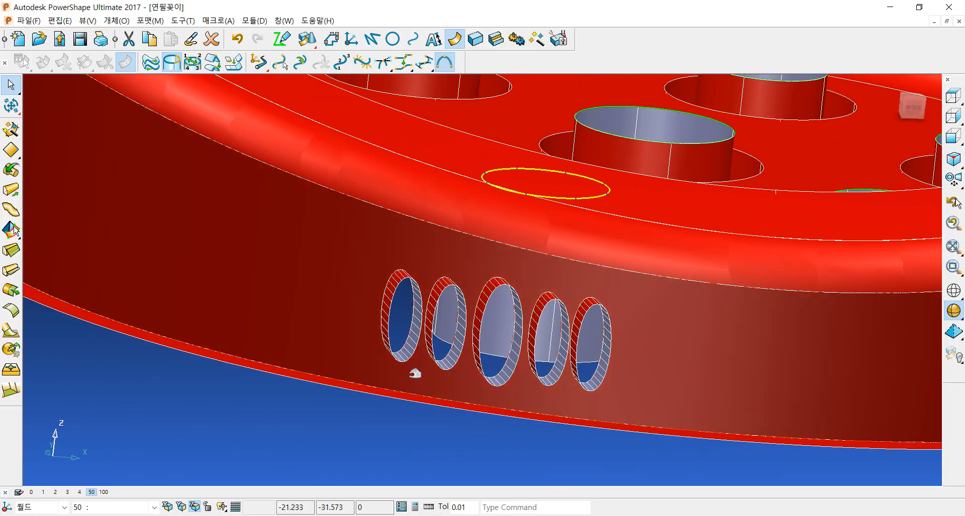
{"action": "scroll", "coordinate": [409, 368], "scroll_direction": "up", "scroll_amount": 5}
{"action": "scroll", "coordinate": [418, 366], "scroll_direction": "up", "scroll_amount": 1}
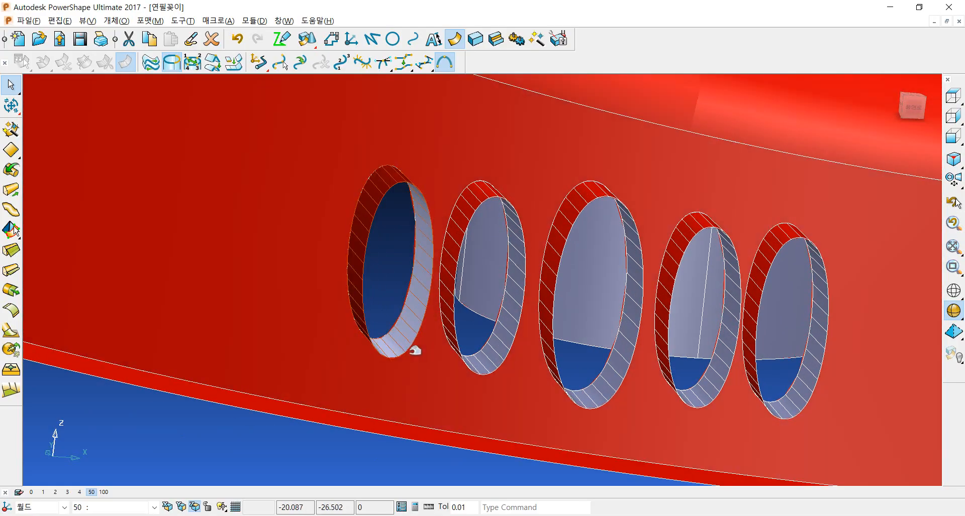
{"action": "left_click", "coordinate": [408, 347]}
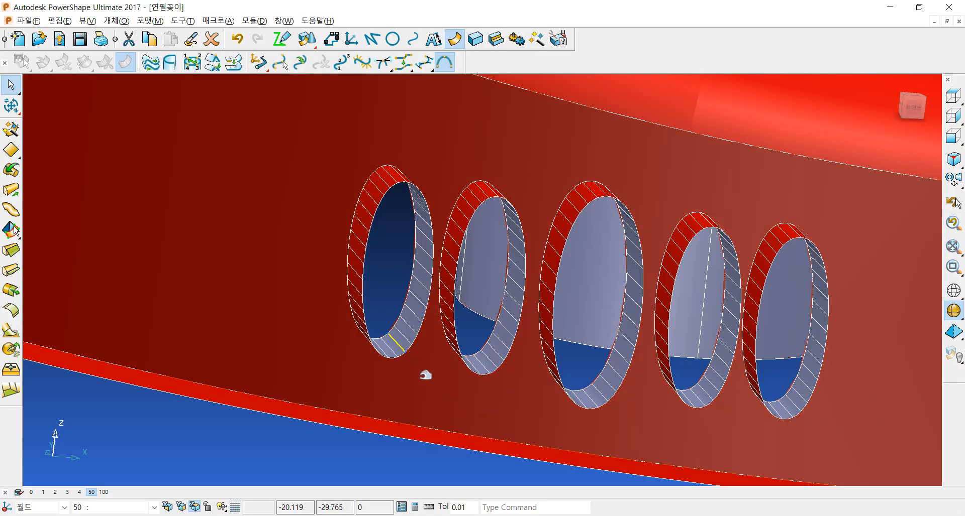
{"action": "key", "text": "Delete"}
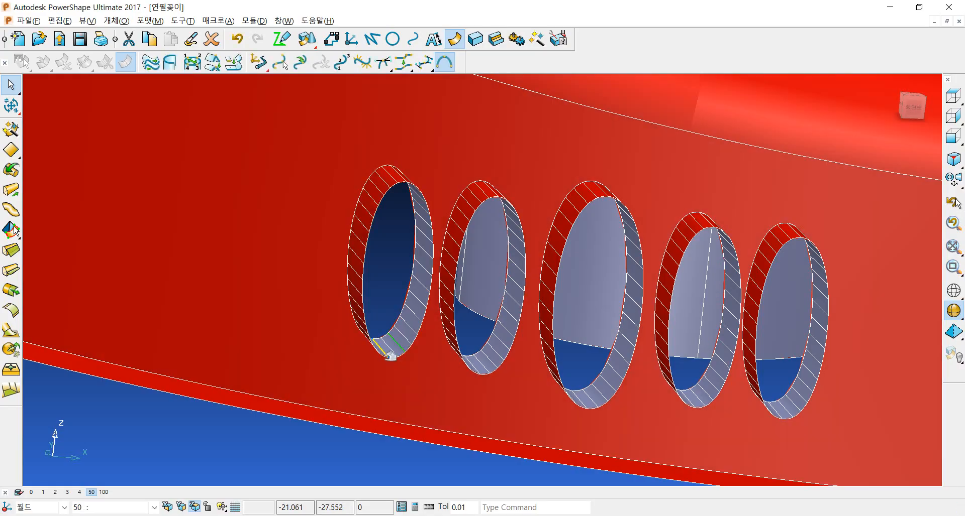
{"action": "scroll", "coordinate": [404, 385], "scroll_direction": "up", "scroll_amount": 2}
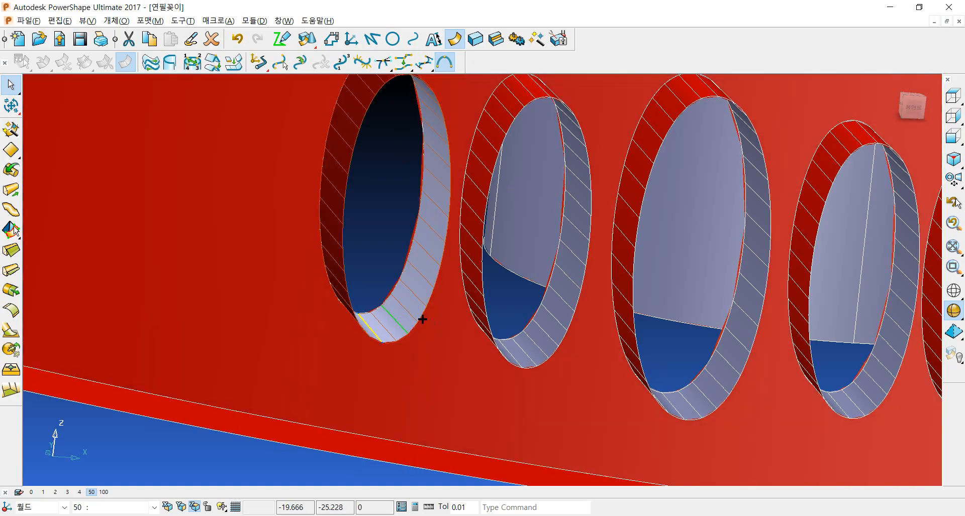
{"action": "left_click", "coordinate": [422, 320]}
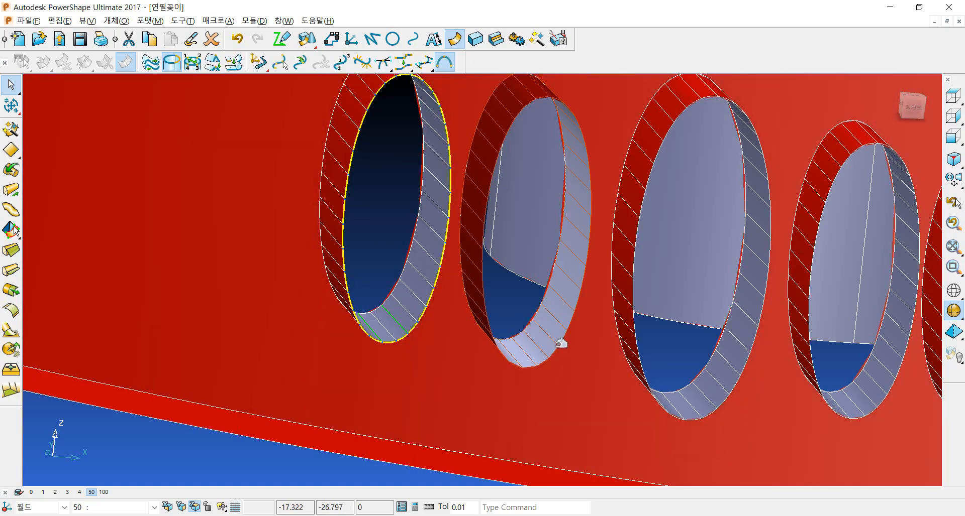
Step: Create composite curves around the outer rims of the other four oval hole walls in the side, from left to right
{"action": "left_click", "coordinate": [557, 343]}
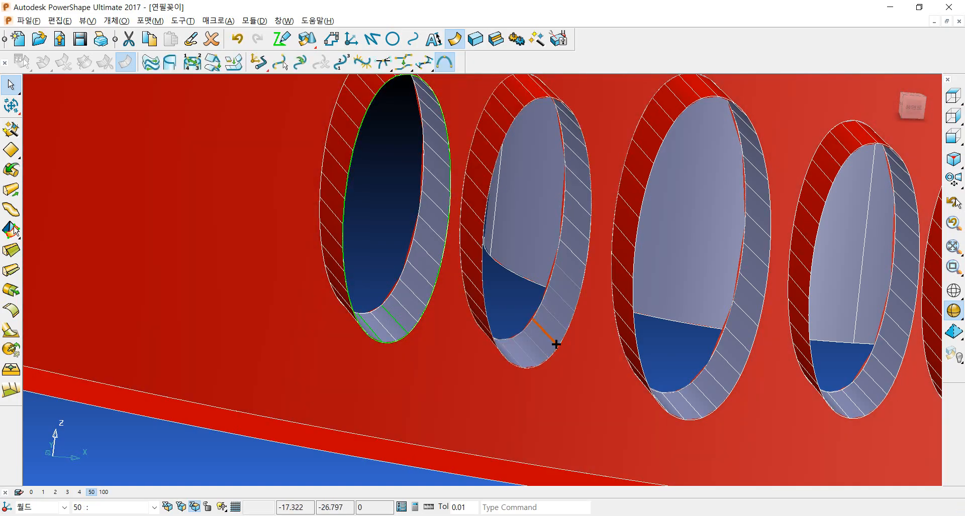
{"action": "left_click", "coordinate": [566, 340]}
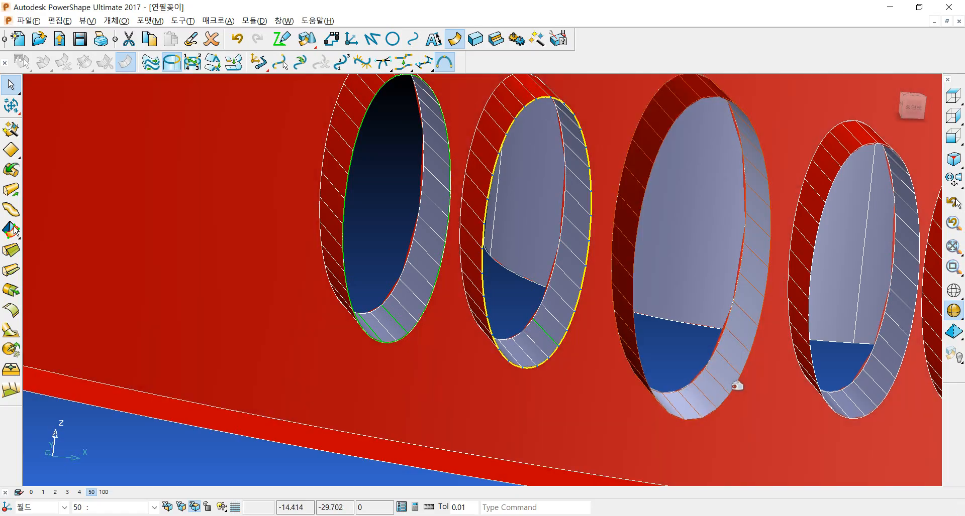
{"action": "left_click", "coordinate": [736, 386]}
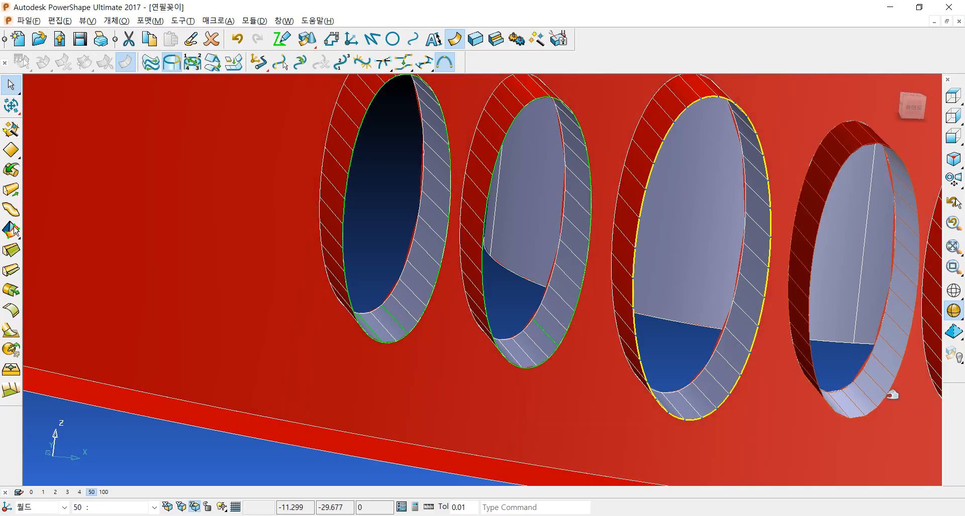
{"action": "left_click", "coordinate": [890, 395]}
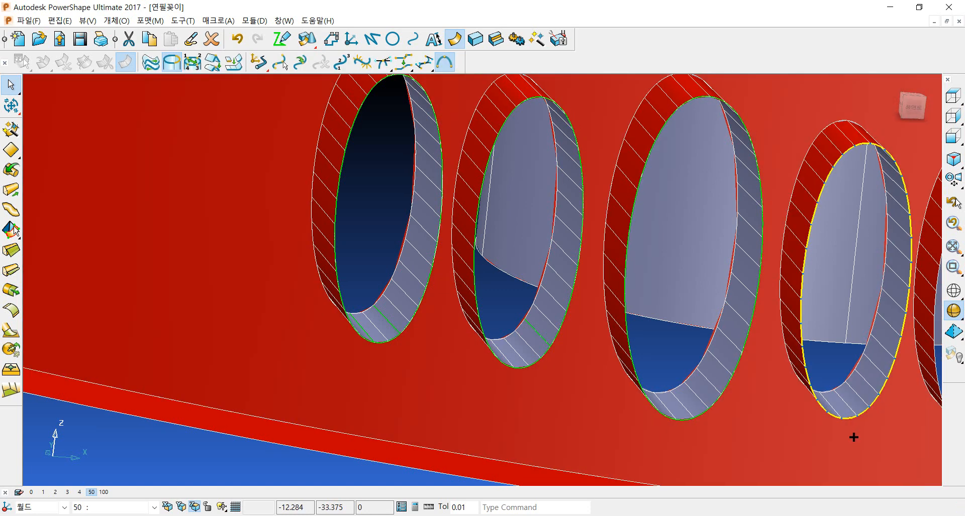
{"action": "middle_click_drag", "start_coordinate": [854, 437], "coordinate": [671, 433], "text": "shift"}
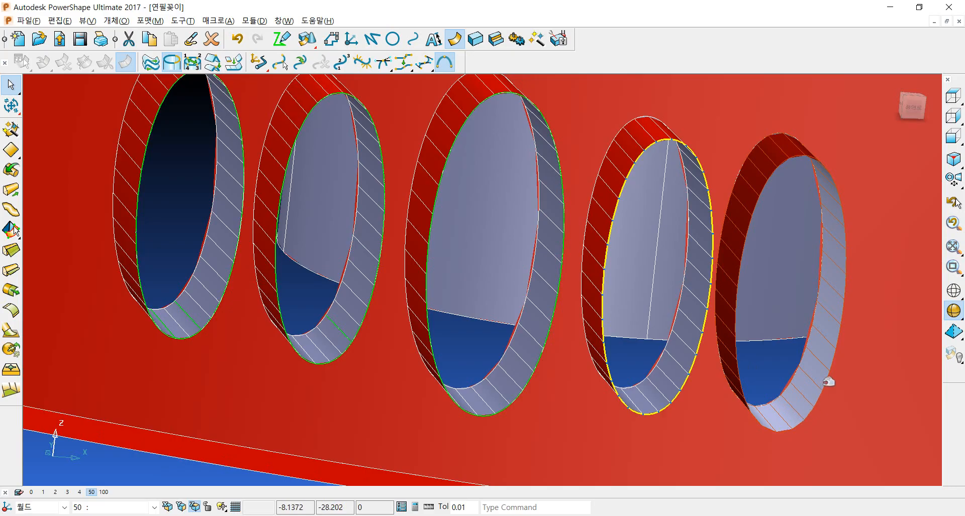
{"action": "left_click", "coordinate": [826, 373]}
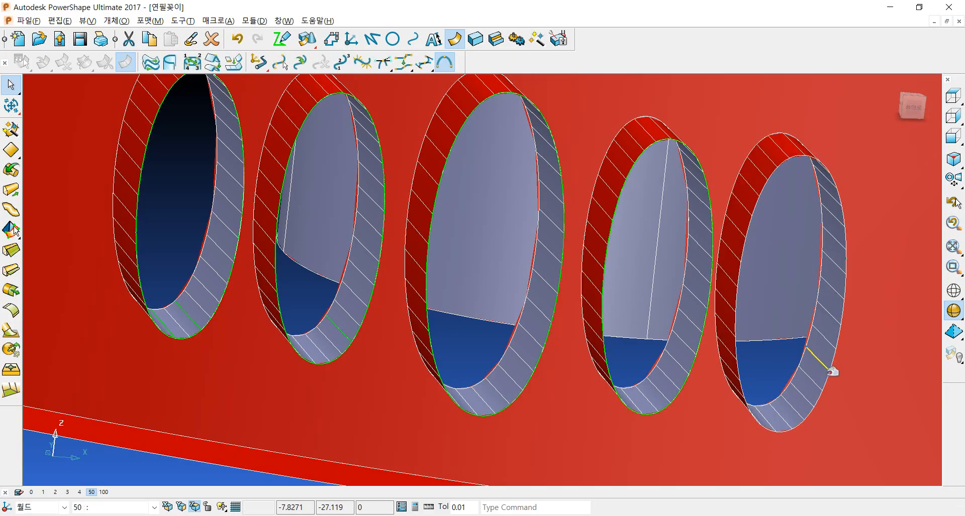
{"action": "left_click", "coordinate": [813, 409]}
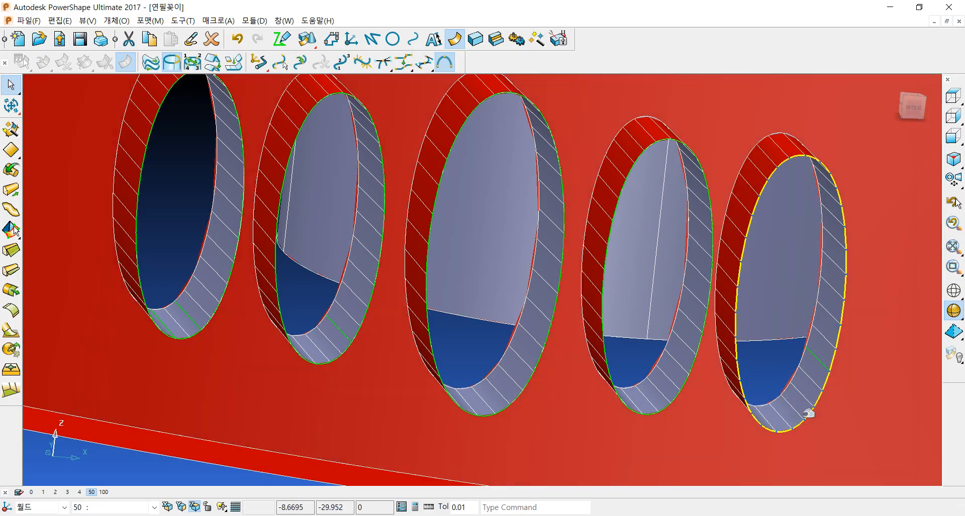
Step: Start smart surface creation with level 50 for new objects and create a fill-in surface in the rightmost oval side hole
{"action": "key", "text": "ctrl+v"}
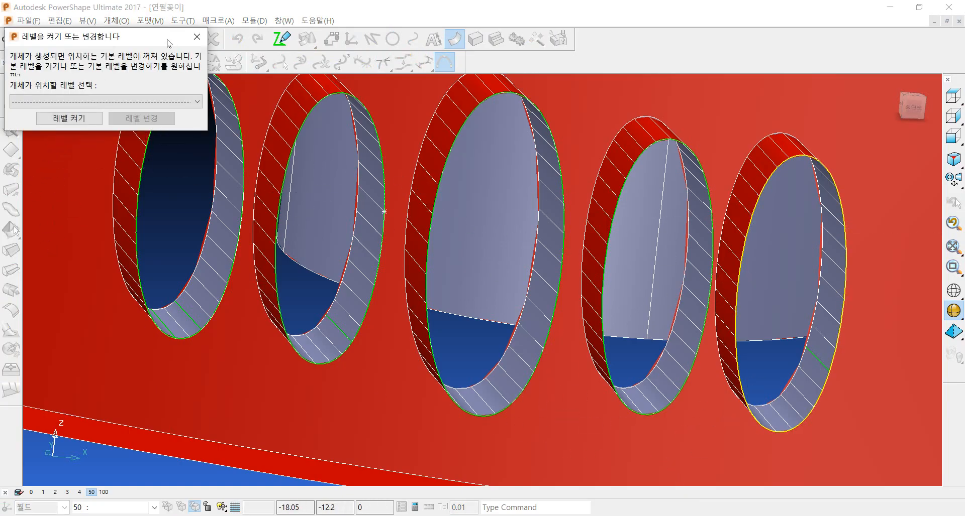
{"action": "left_click", "coordinate": [196, 37]}
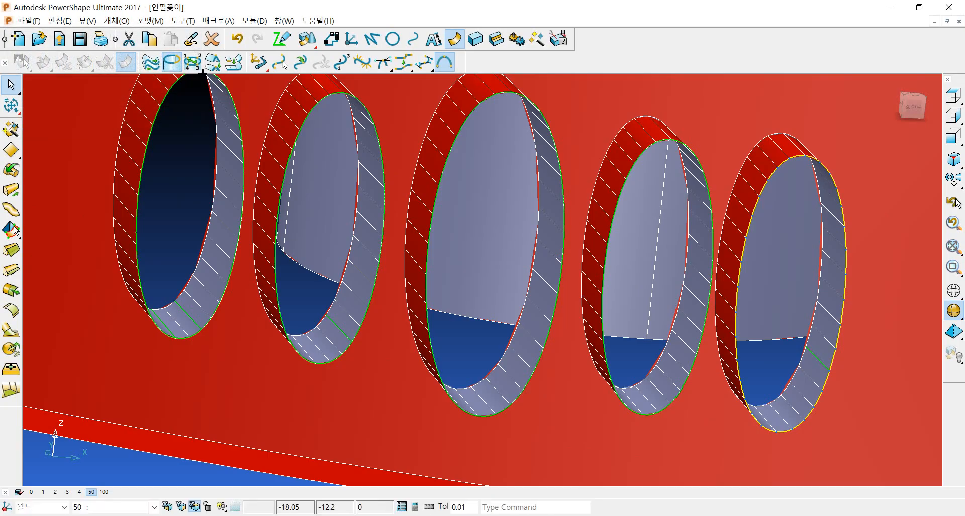
{"action": "key", "text": "ctrl+v"}
{"action": "left_click", "coordinate": [116, 102]}
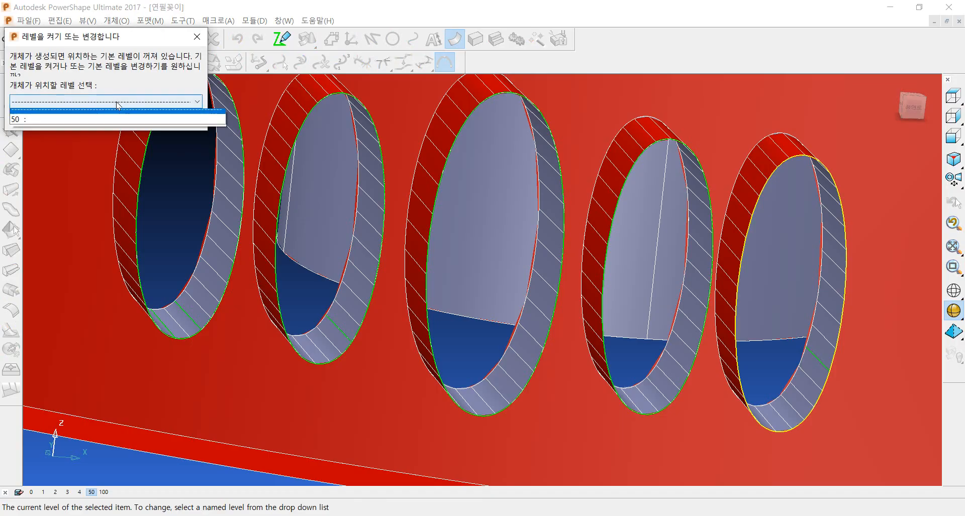
{"action": "left_click", "coordinate": [80, 117]}
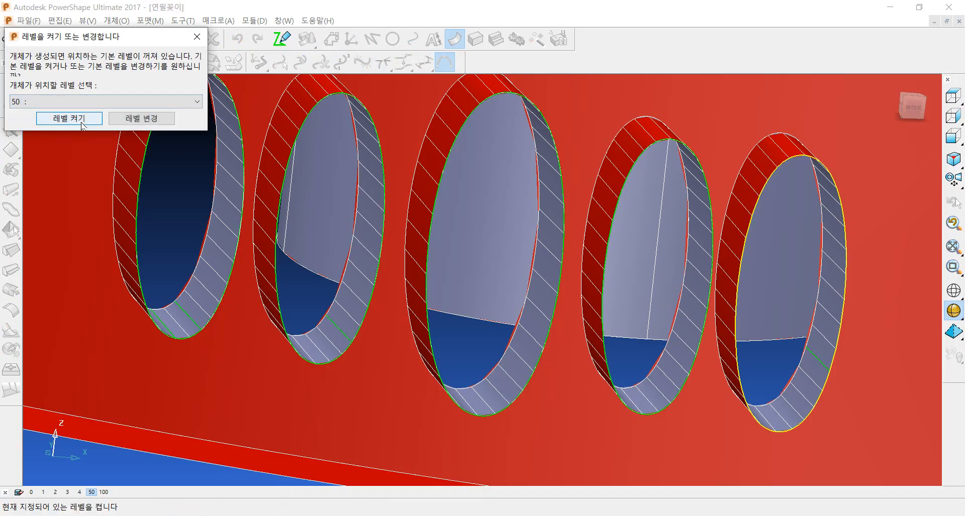
{"action": "left_click", "coordinate": [126, 119]}
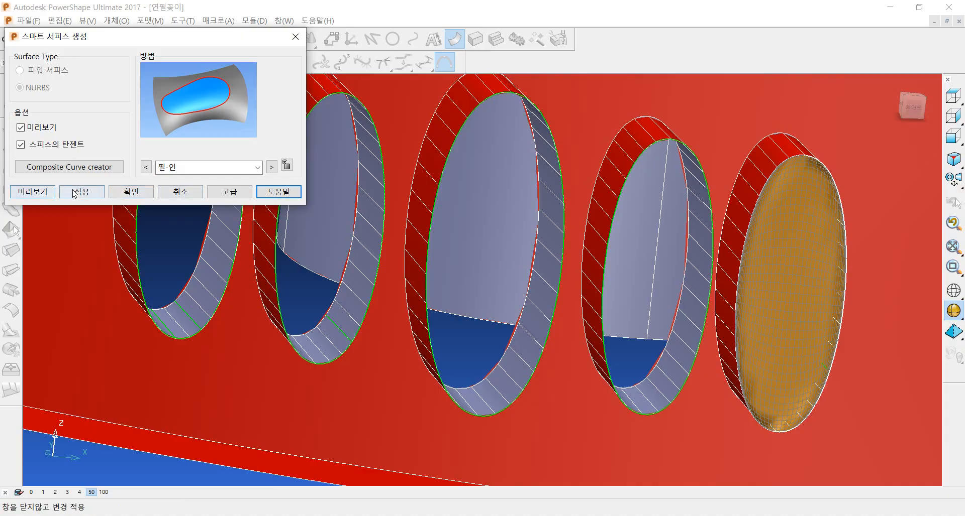
{"action": "left_click", "coordinate": [75, 192]}
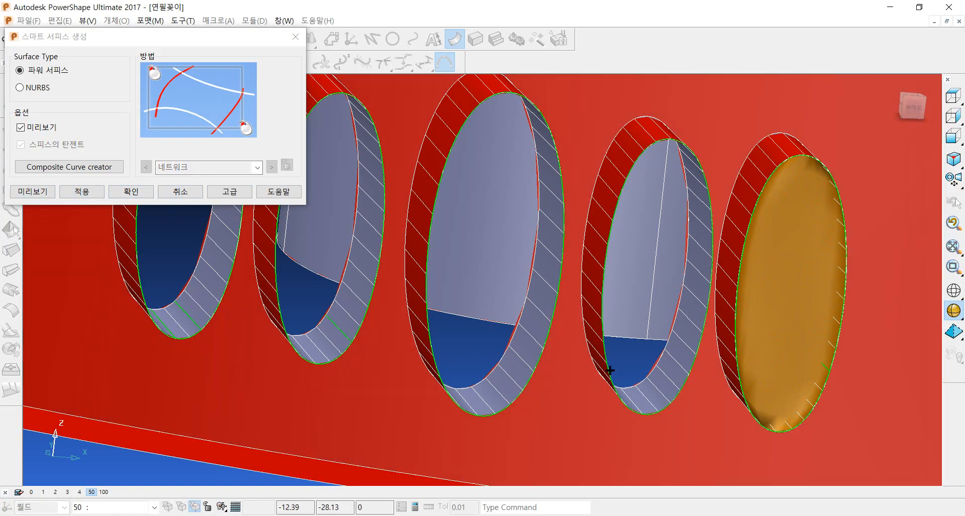
Step: Create fill-in surfaces in the next three oval side holes, working from right to left
{"action": "left_click", "coordinate": [610, 371]}
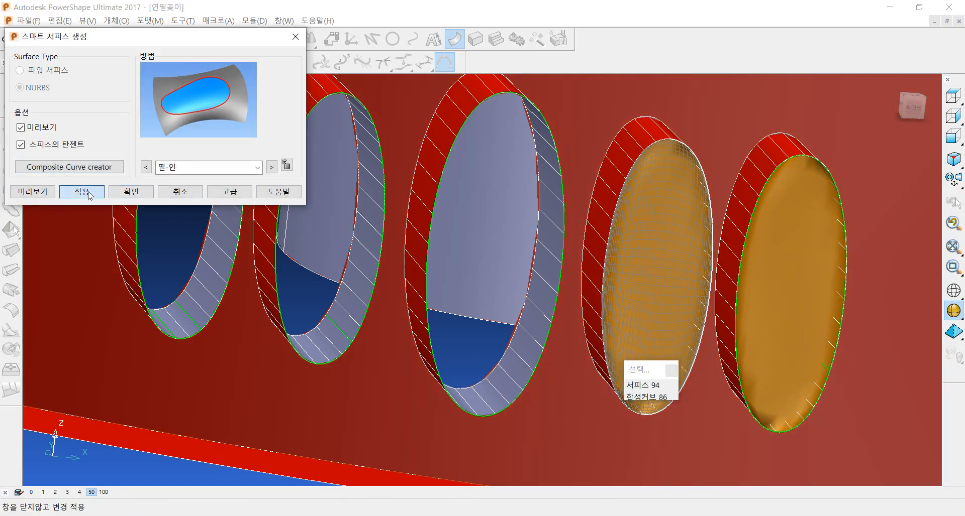
{"action": "left_click", "coordinate": [88, 194]}
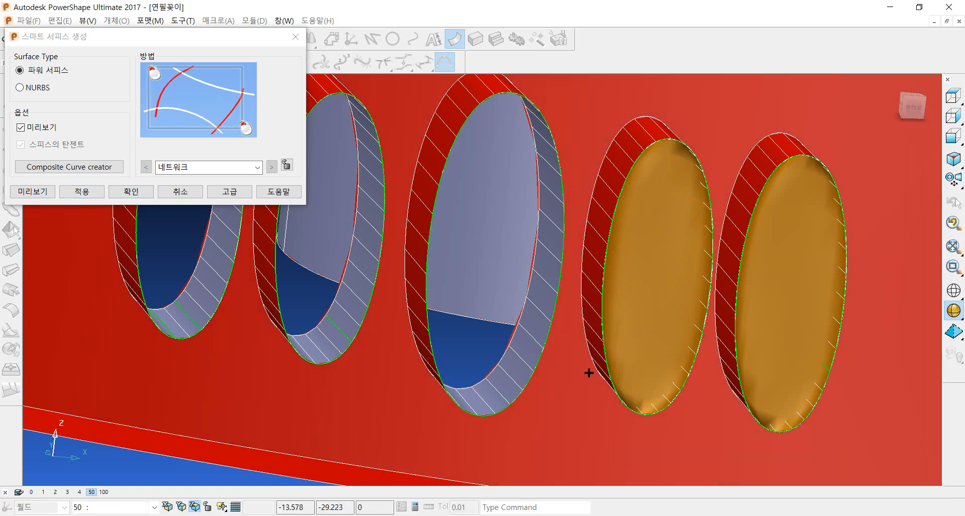
{"action": "middle_click_drag", "start_coordinate": [587, 373], "coordinate": [505, 376]}
{"action": "left_click", "coordinate": [502, 375]}
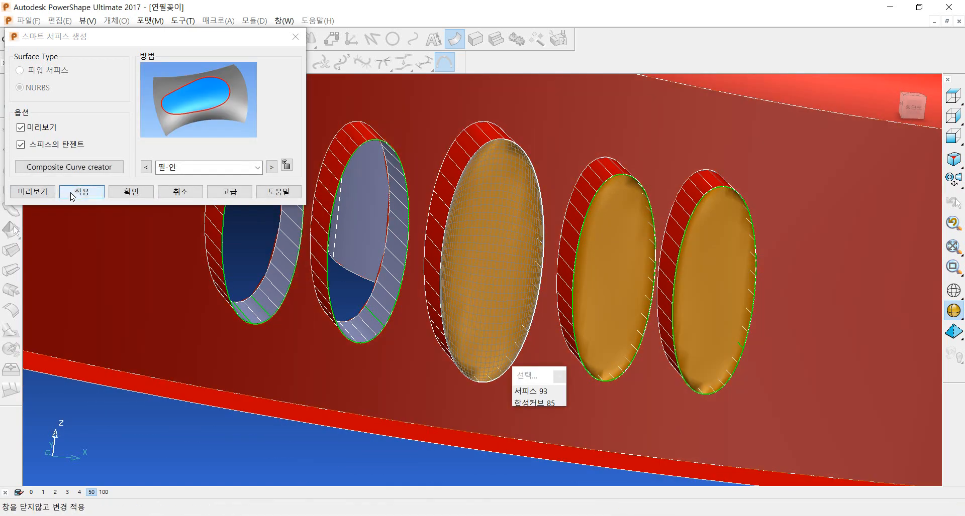
{"action": "left_click", "coordinate": [72, 194]}
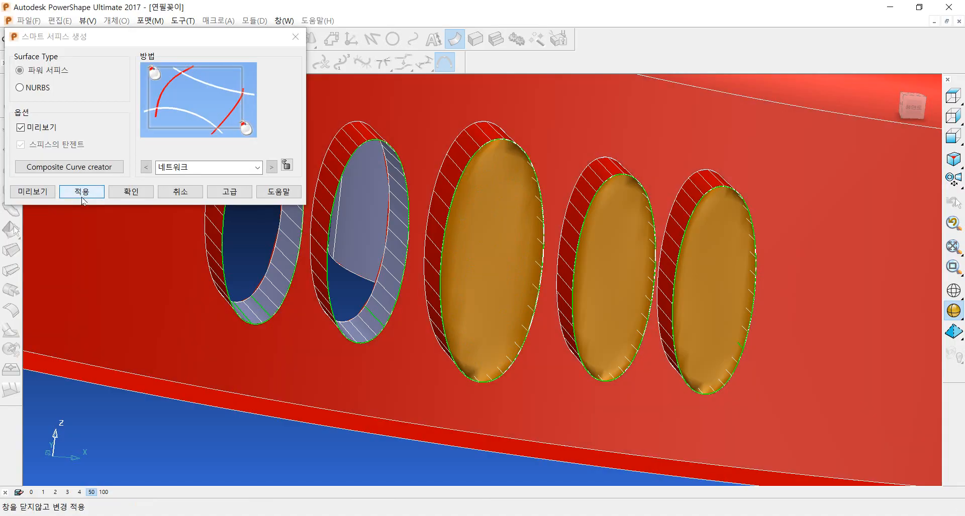
{"action": "left_click", "coordinate": [351, 341]}
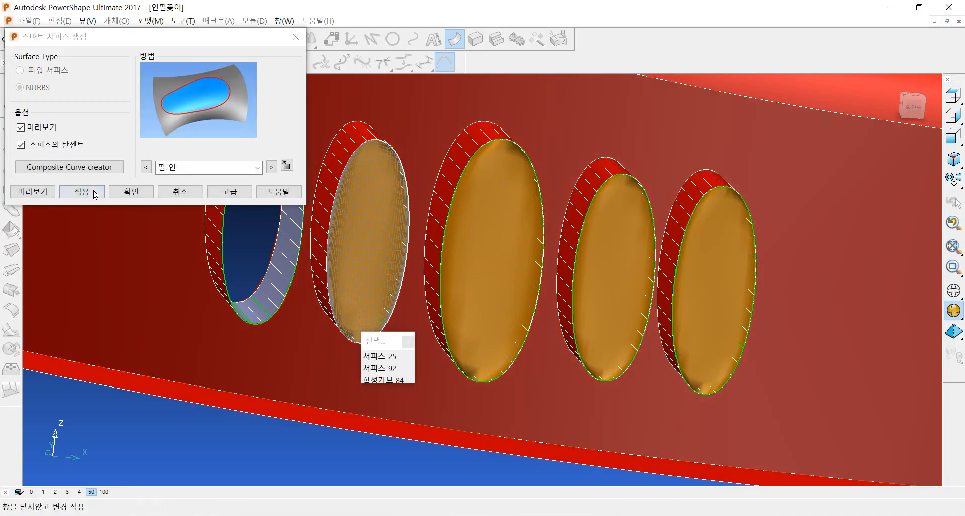
{"action": "left_click", "coordinate": [95, 193]}
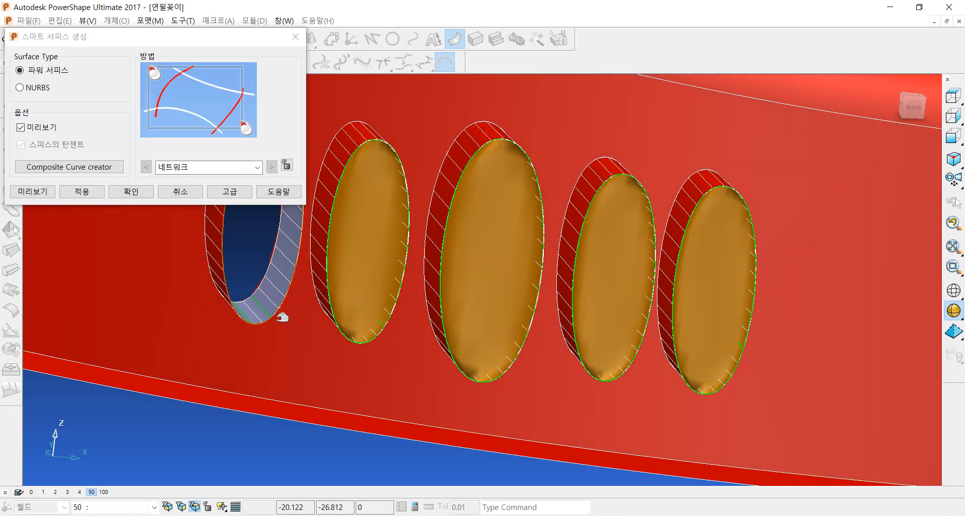
Step: Try to close the leftmost oval side hole with a smart surface from its rim curve
{"action": "left_click", "coordinate": [276, 316]}
{"action": "left_click", "coordinate": [82, 192]}
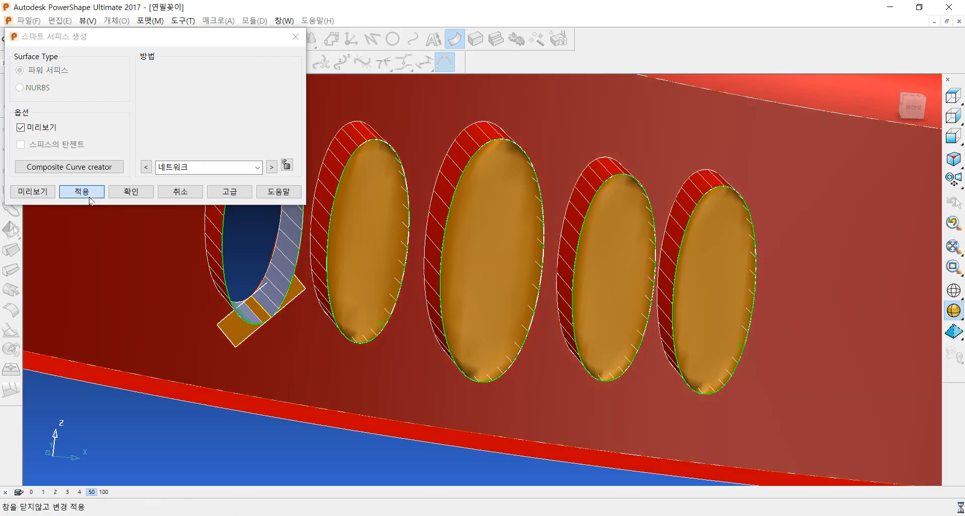
{"action": "scroll", "coordinate": [568, 287], "scroll_direction": "down", "scroll_amount": 4}
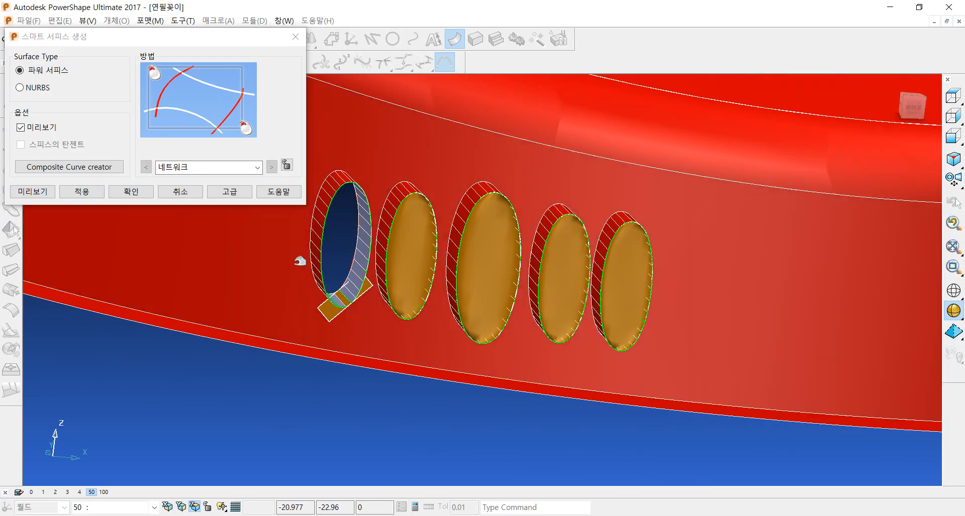
Step: Discard the failed network preview and create a fill-in surface in the leftmost oval side hole
{"action": "left_click", "coordinate": [179, 192]}
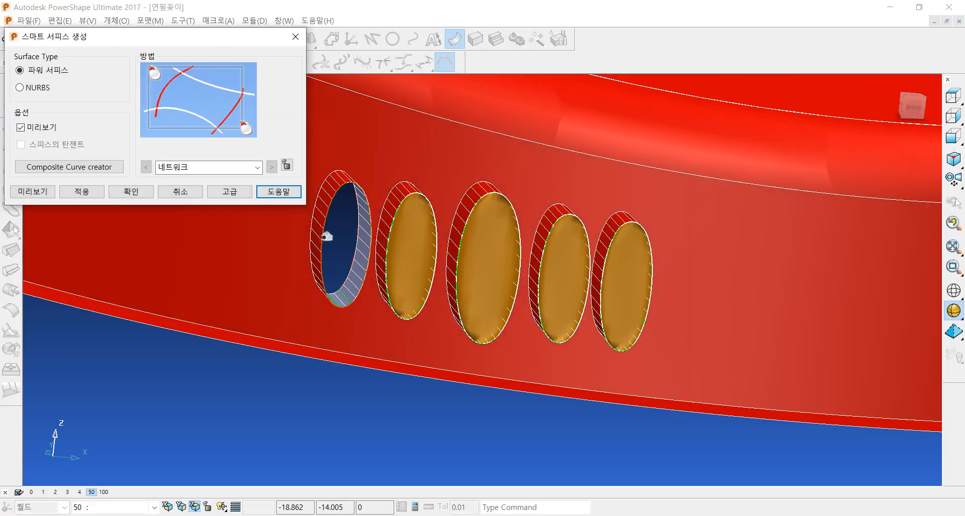
{"action": "left_click", "coordinate": [326, 236]}
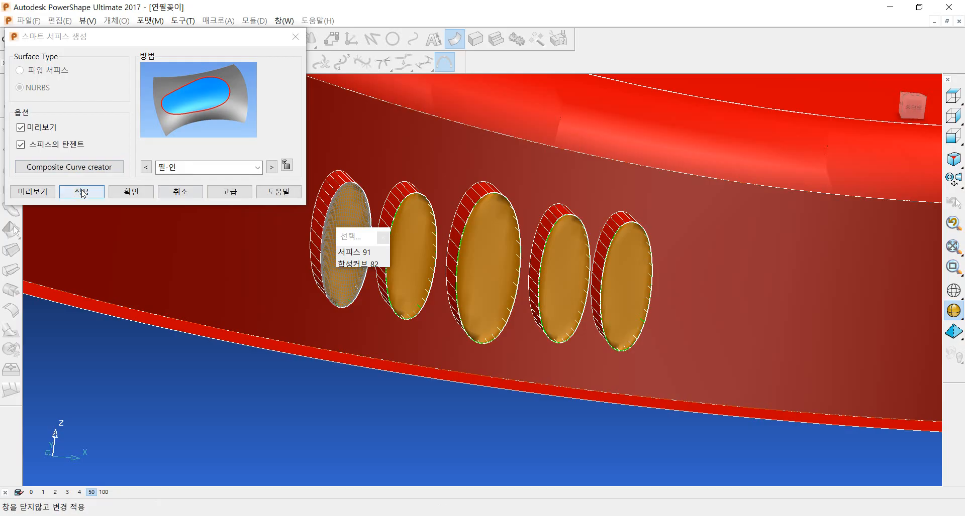
{"action": "left_click", "coordinate": [82, 191]}
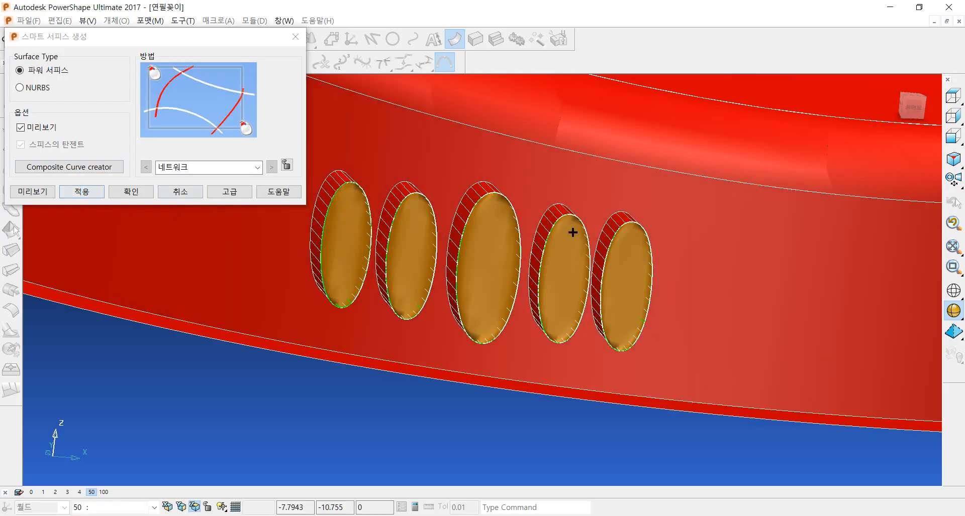
Step: Create fill-in surfaces in the upper-right and upper-left round holes from their rim curves
{"action": "scroll", "coordinate": [633, 216], "scroll_direction": "down", "scroll_amount": 5}
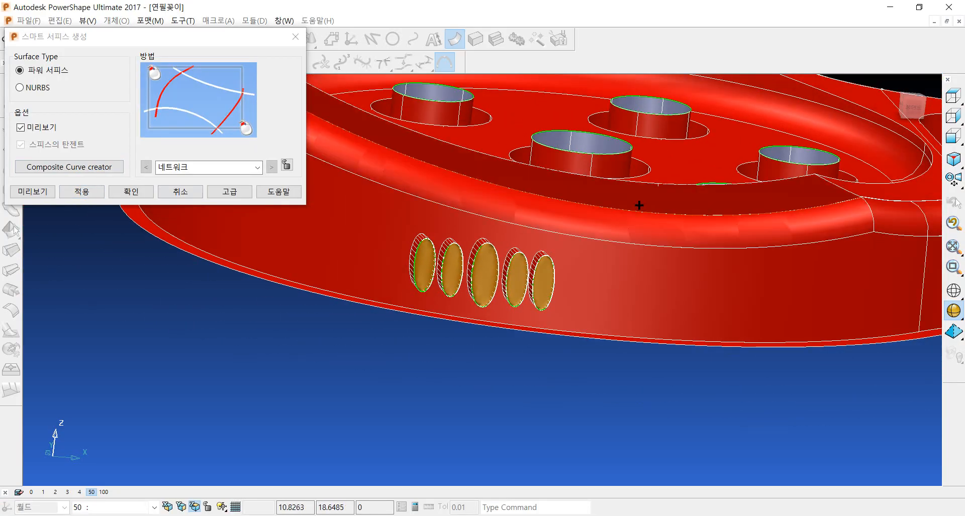
{"action": "middle_click_drag", "start_coordinate": [644, 204], "coordinate": [665, 255]}
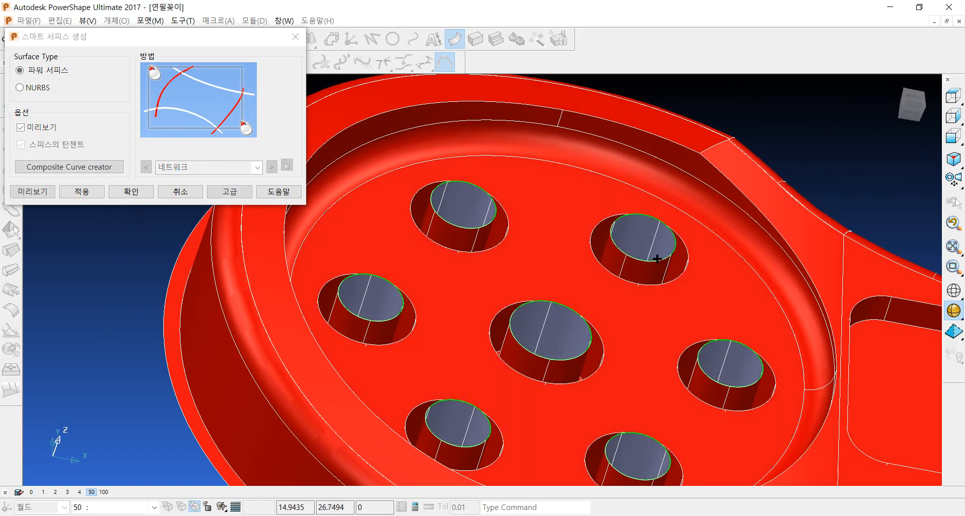
{"action": "left_click", "coordinate": [657, 259]}
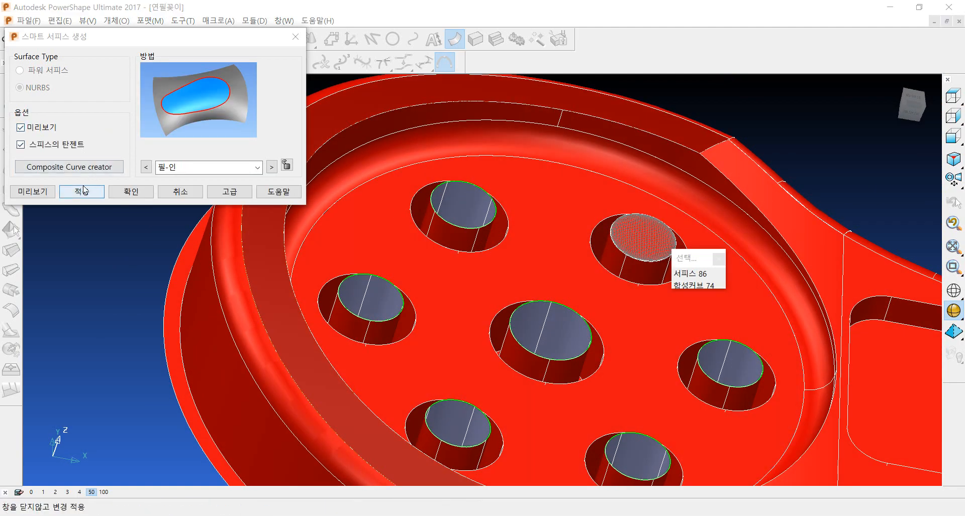
{"action": "left_click", "coordinate": [83, 190]}
{"action": "left_click", "coordinate": [465, 229]}
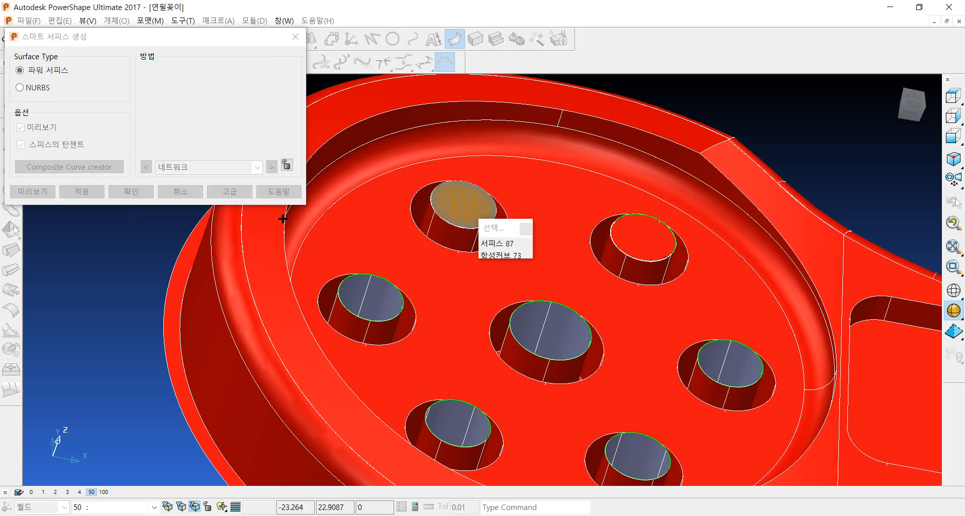
{"action": "left_click", "coordinate": [81, 191]}
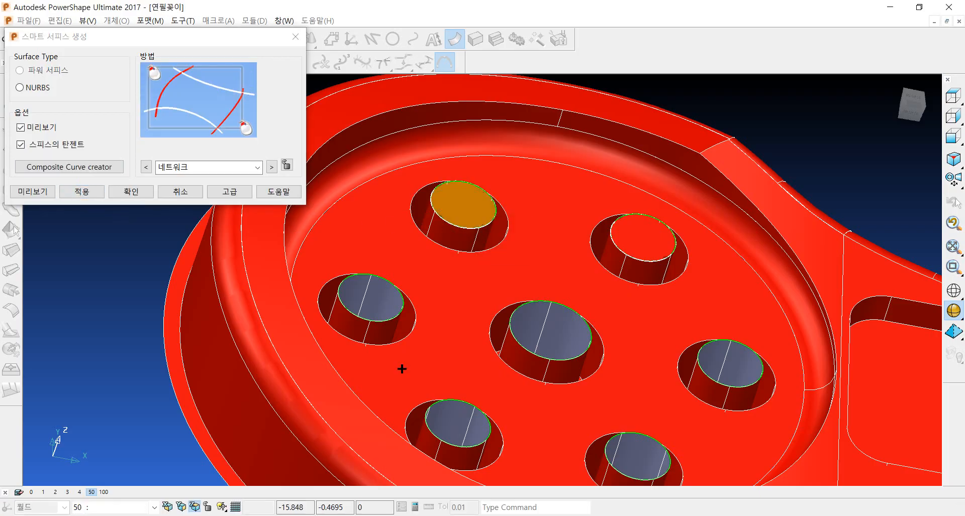
Step: Create fill-in surfaces in the left, central and right round holes from their rim curves
{"action": "left_click", "coordinate": [390, 319]}
{"action": "left_click", "coordinate": [89, 196]}
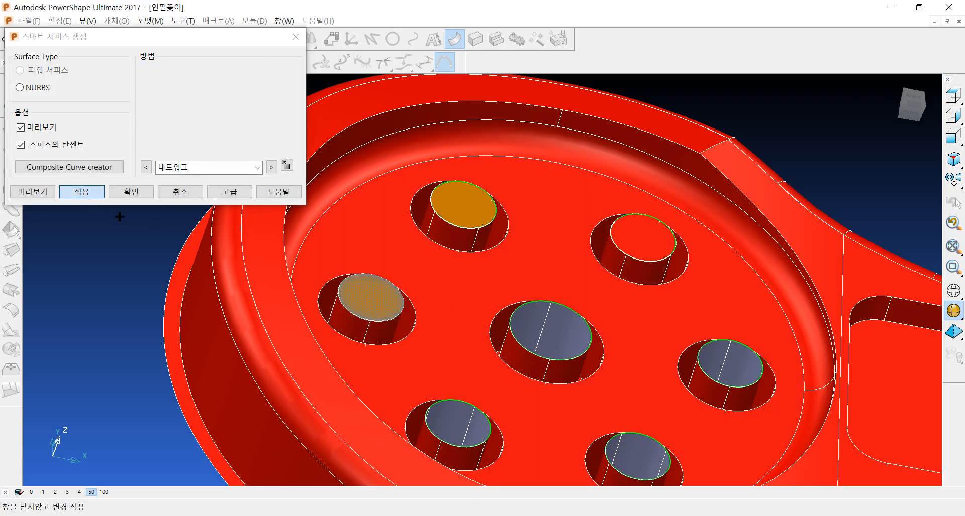
{"action": "left_click", "coordinate": [578, 353]}
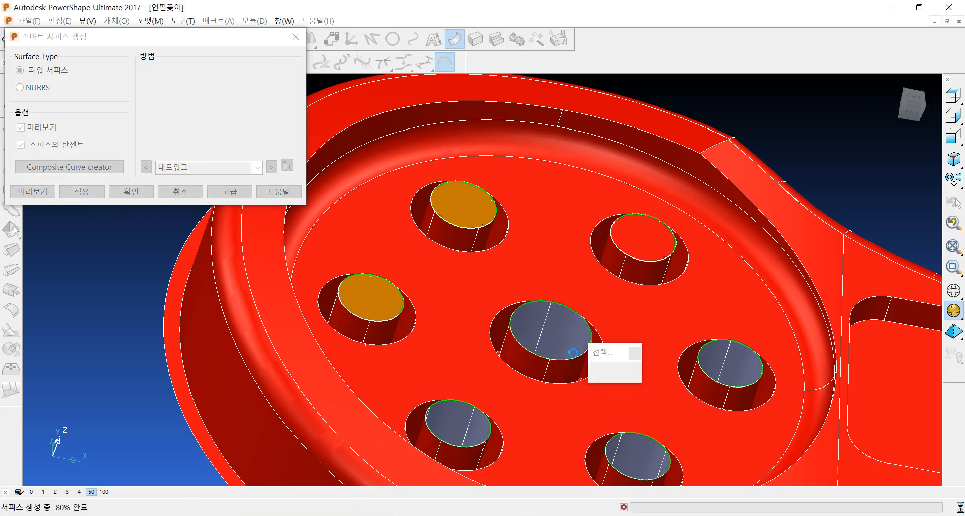
{"action": "left_click", "coordinate": [81, 194]}
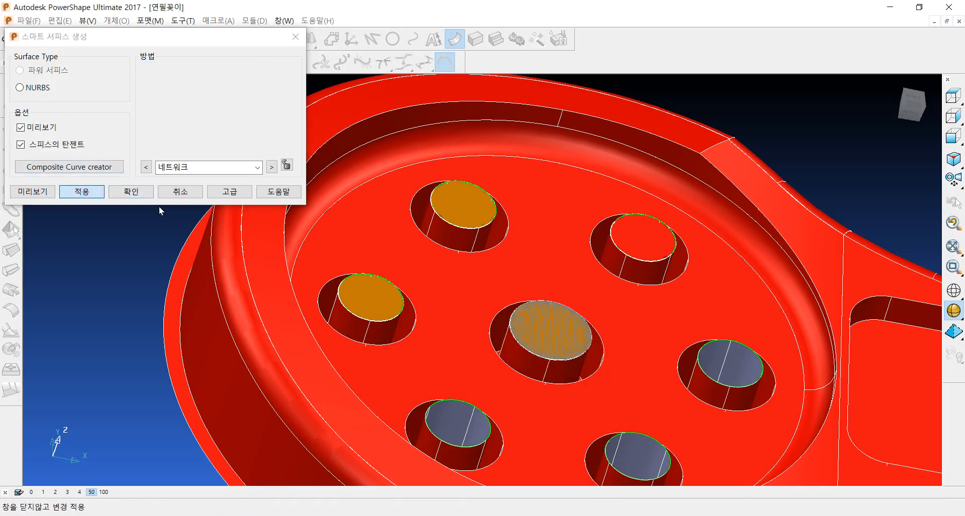
{"action": "left_click", "coordinate": [754, 380]}
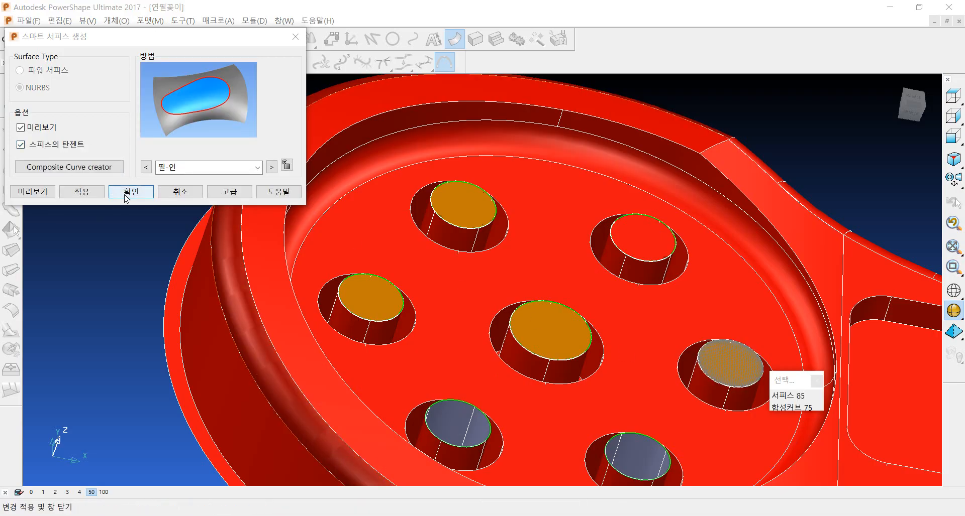
{"action": "left_click", "coordinate": [91, 195]}
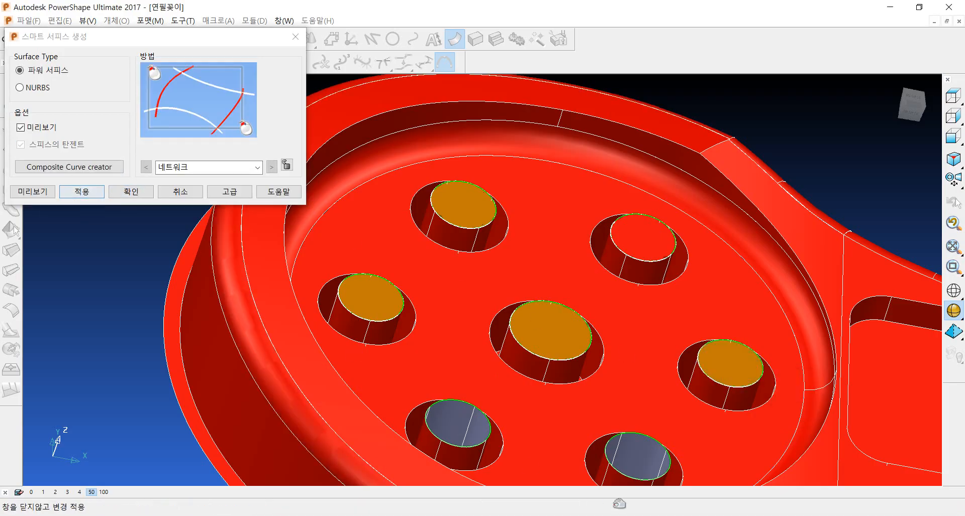
Step: Create fill-in surfaces in the lower-right and lower-left round holes and finish the smart surface creation
{"action": "left_click", "coordinate": [612, 461]}
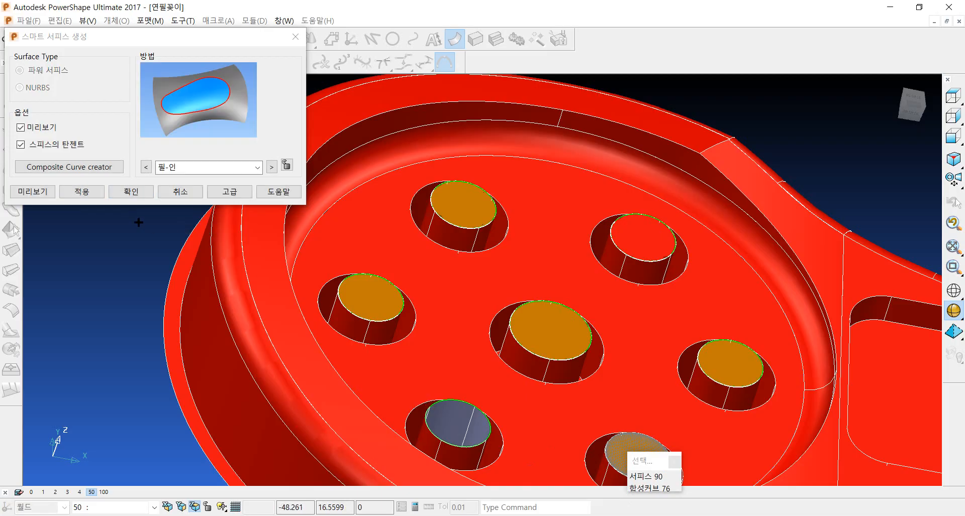
{"action": "left_click", "coordinate": [82, 192]}
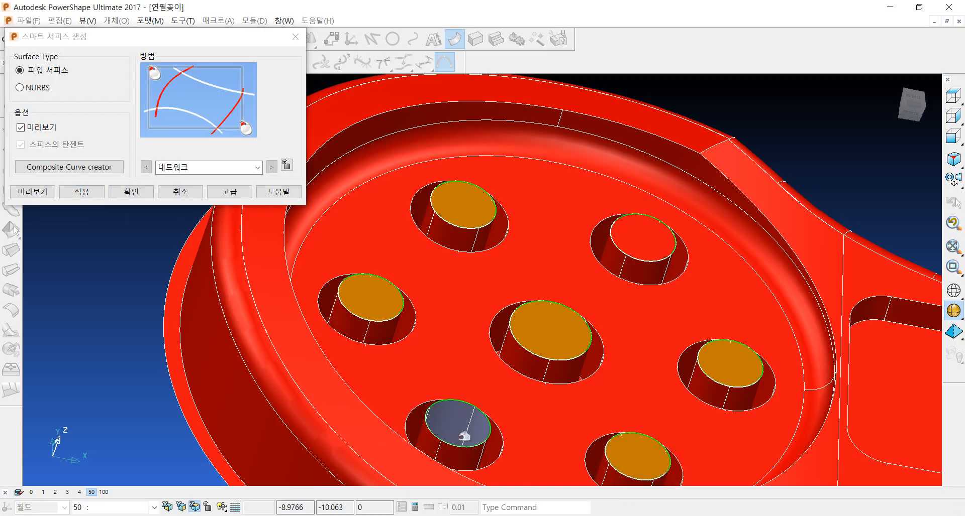
{"action": "left_click", "coordinate": [472, 449]}
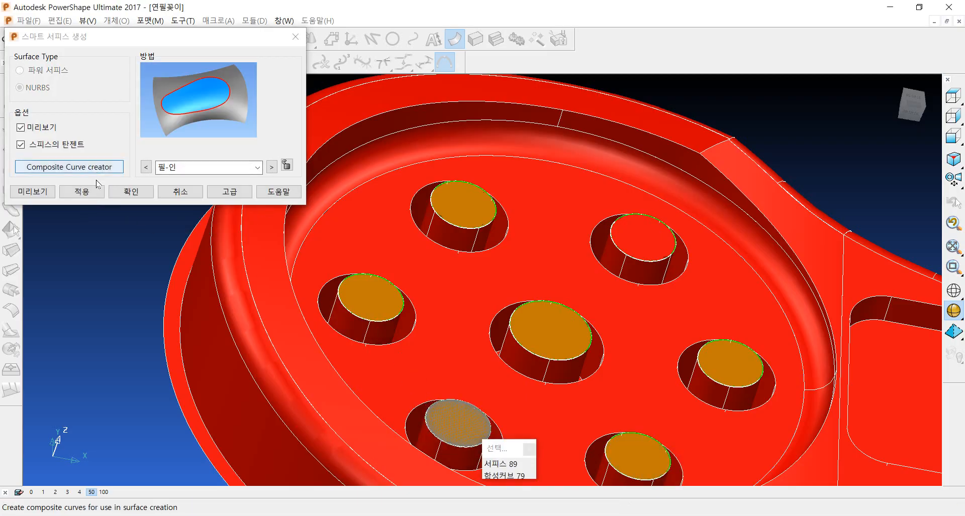
{"action": "left_click", "coordinate": [82, 192]}
{"action": "scroll", "coordinate": [650, 392], "scroll_direction": "down", "scroll_amount": 3}
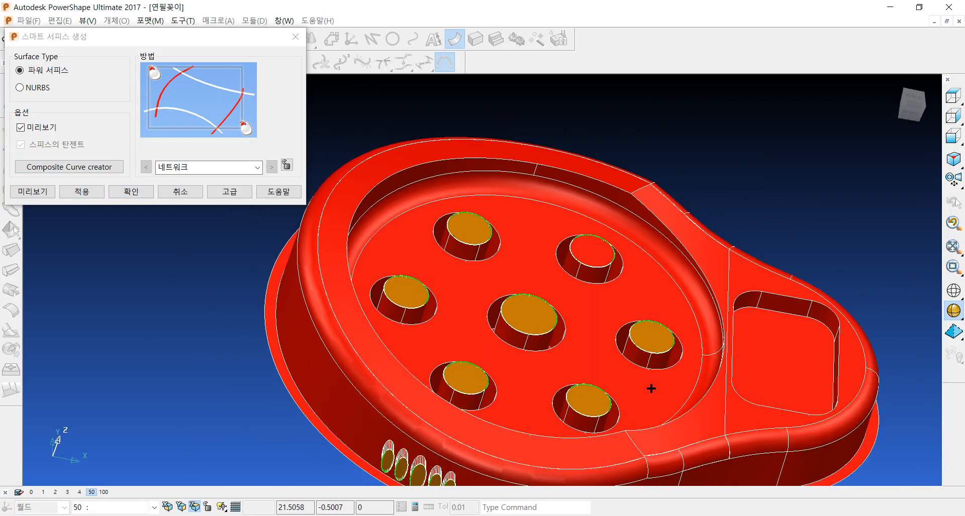
{"action": "scroll", "coordinate": [651, 389], "scroll_direction": "down", "scroll_amount": 2}
{"action": "middle_click_drag", "start_coordinate": [655, 388], "coordinate": [691, 353]}
{"action": "scroll", "coordinate": [642, 332], "scroll_direction": "up", "scroll_amount": 4}
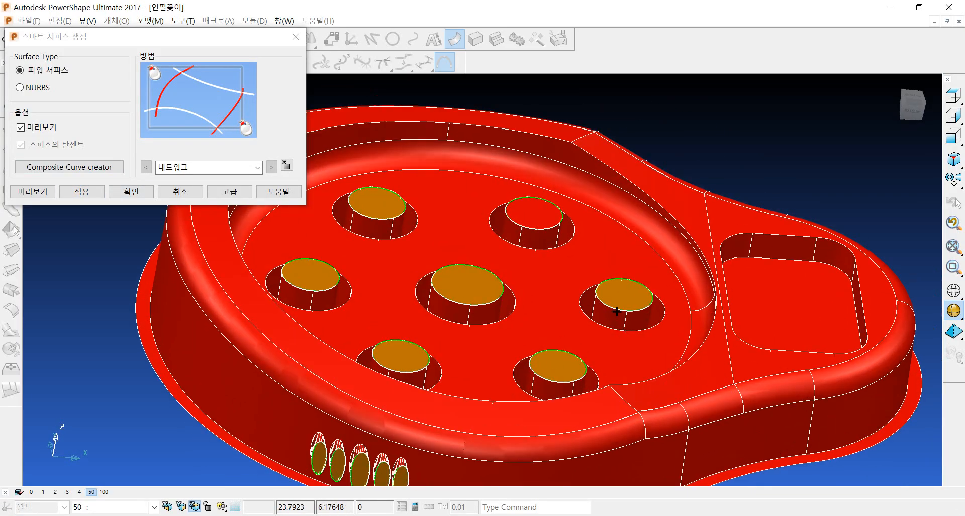
{"action": "scroll", "coordinate": [622, 325], "scroll_direction": "up", "scroll_amount": 1}
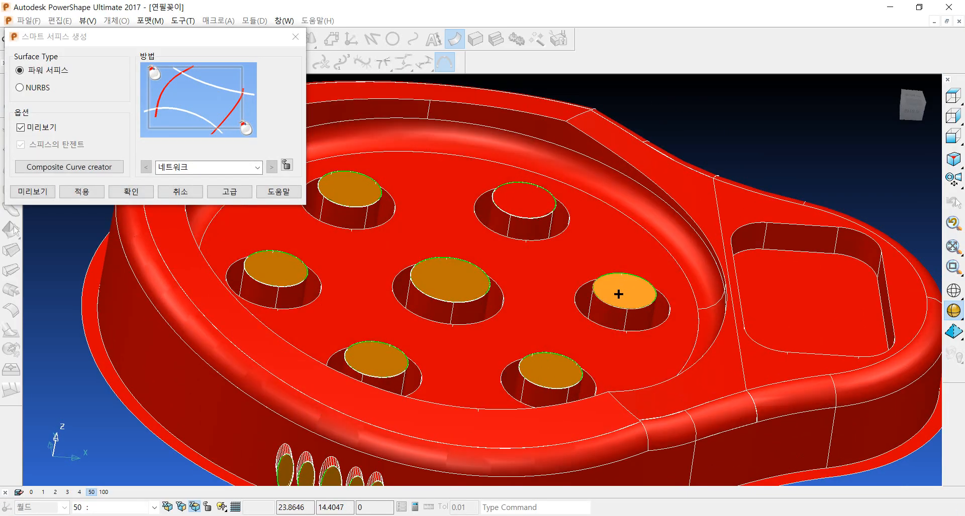
{"action": "left_click", "coordinate": [131, 192]}
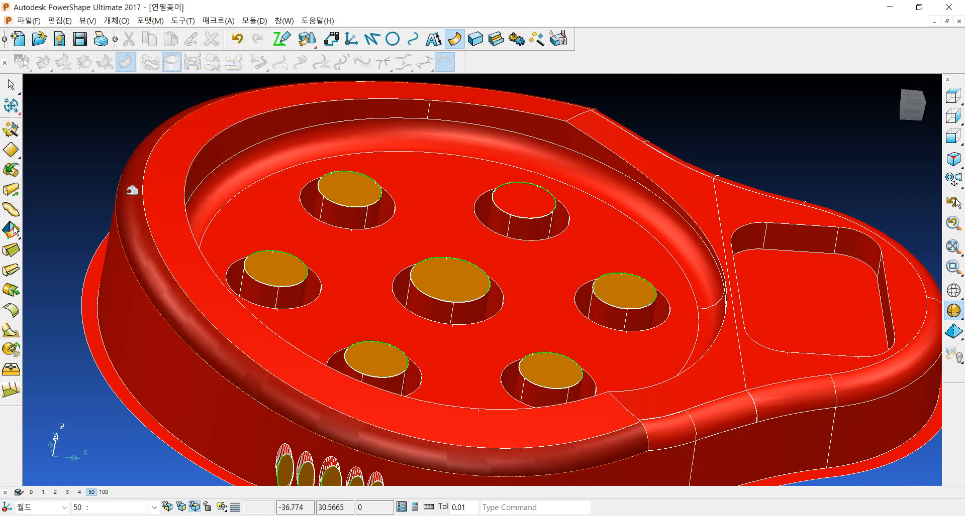
{"action": "right_click", "coordinate": [612, 297]}
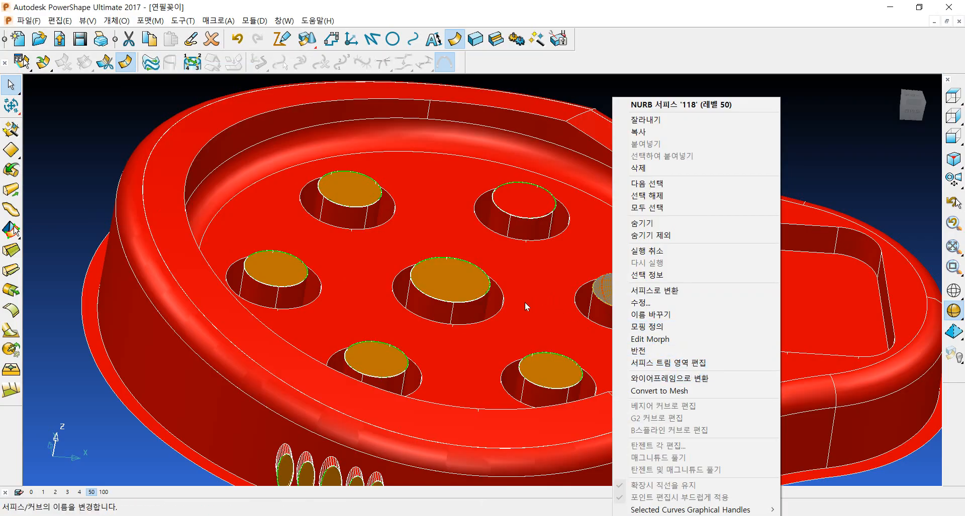
{"action": "left_click", "coordinate": [542, 295]}
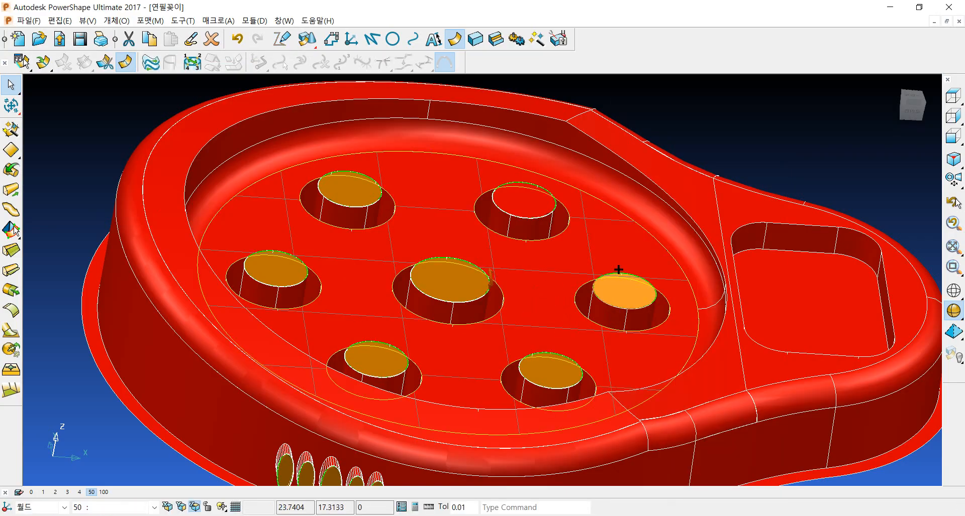
{"action": "scroll", "coordinate": [616, 274], "scroll_direction": "up", "scroll_amount": 6}
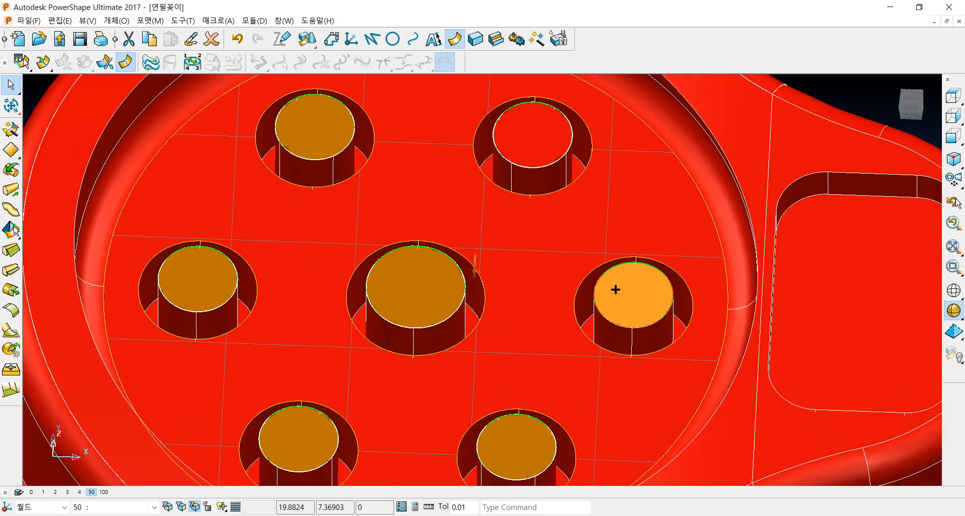
{"action": "right_click", "coordinate": [623, 288]}
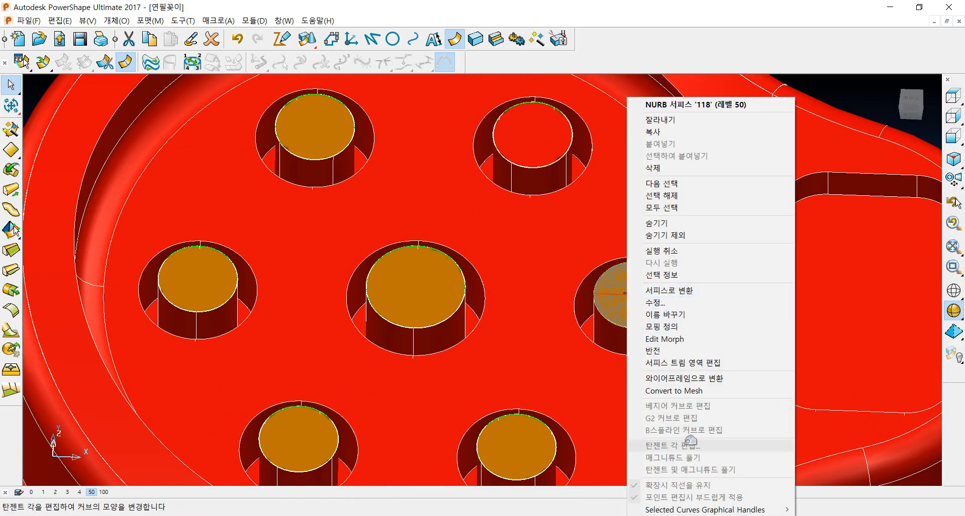
Step: Reverse the direction of the fill-in surfaces in the central, upper-left and right round holes
{"action": "right_click", "coordinate": [420, 276]}
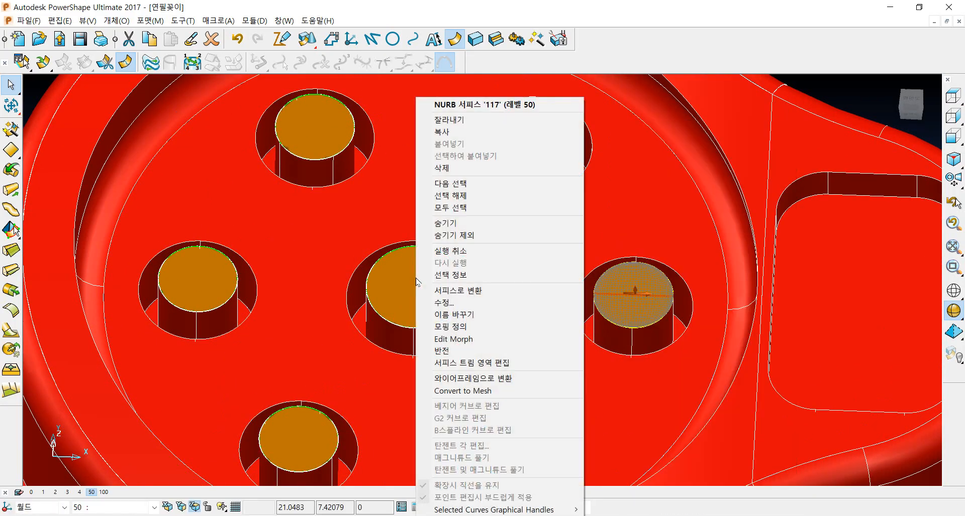
{"action": "left_click", "coordinate": [459, 351]}
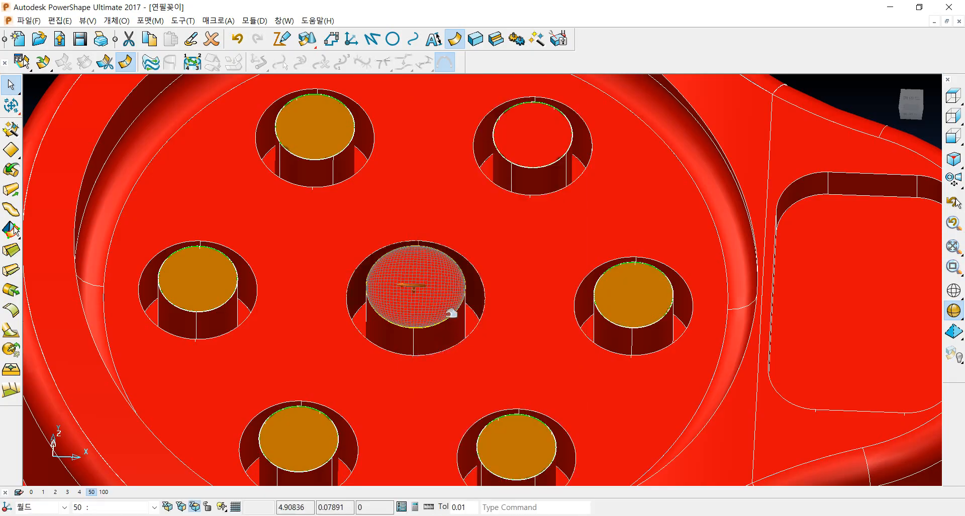
{"action": "right_click", "coordinate": [315, 99]}
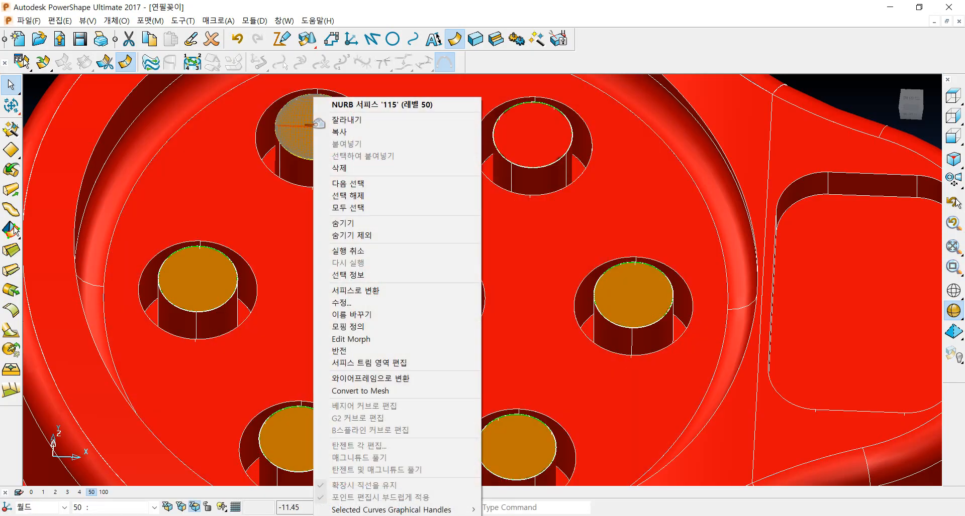
{"action": "left_click", "coordinate": [374, 351]}
{"action": "right_click", "coordinate": [634, 290]}
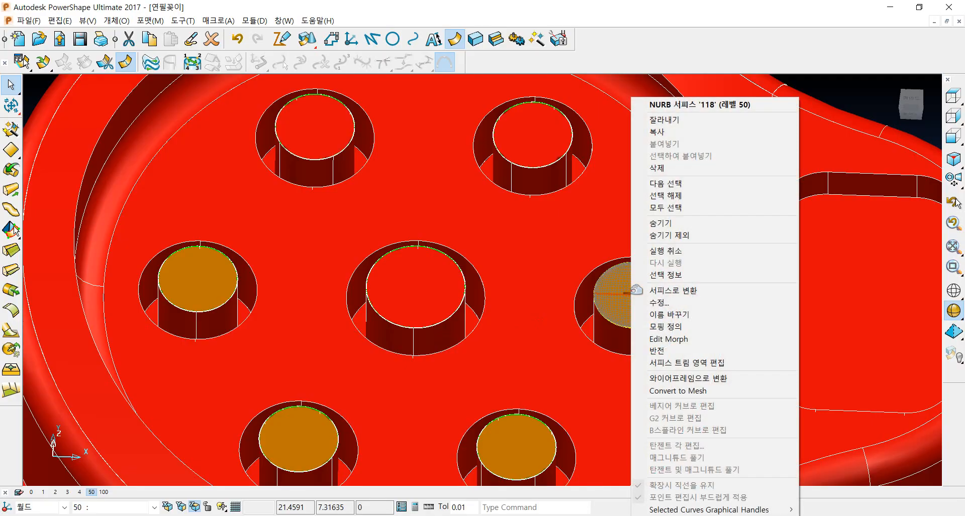
{"action": "left_click", "coordinate": [671, 351]}
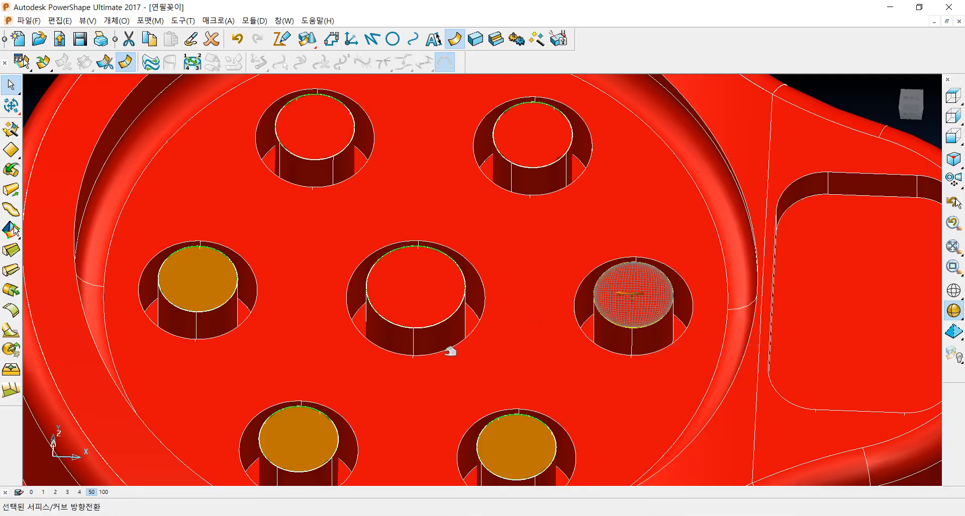
Step: Reverse the direction of the fill-in surfaces in the left, lower-left and lower-right round holes
{"action": "right_click", "coordinate": [182, 276]}
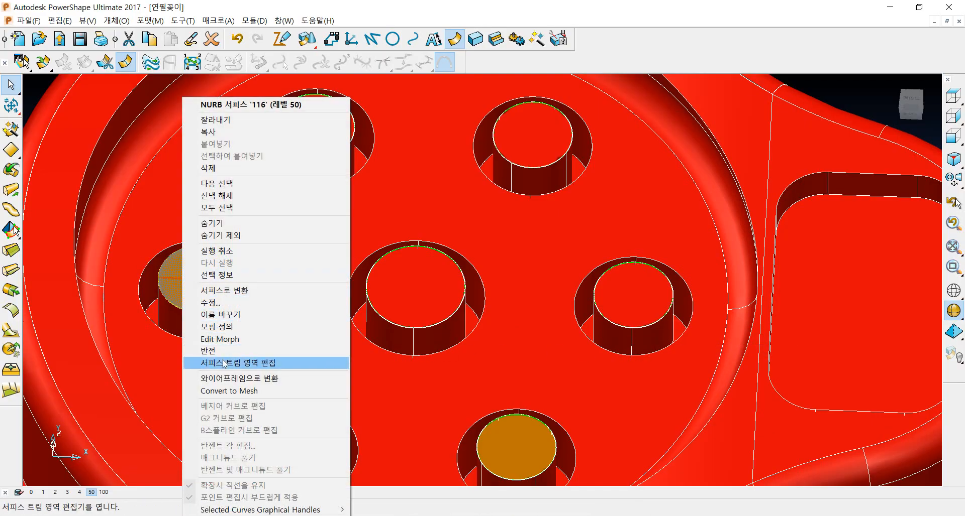
{"action": "left_click", "coordinate": [256, 350]}
{"action": "right_click", "coordinate": [312, 435]}
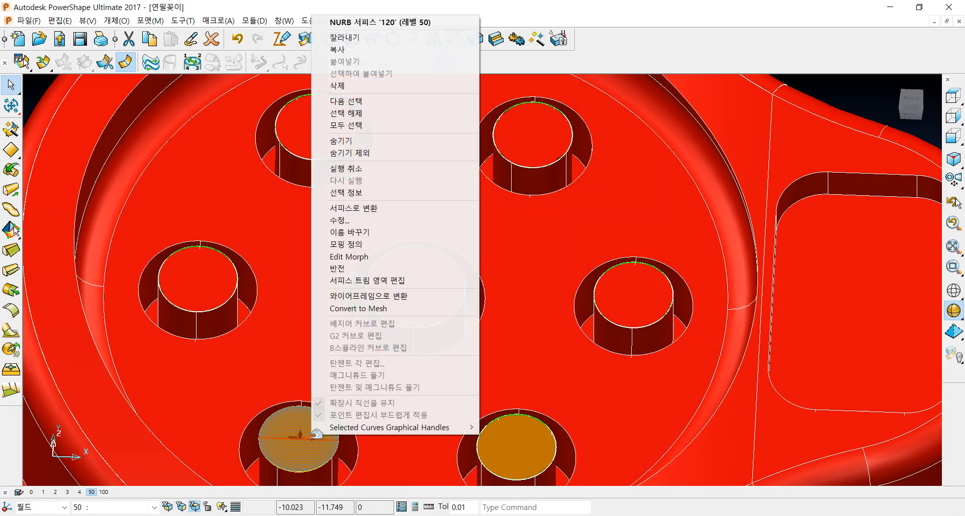
{"action": "left_click", "coordinate": [346, 269]}
{"action": "right_click", "coordinate": [515, 435]}
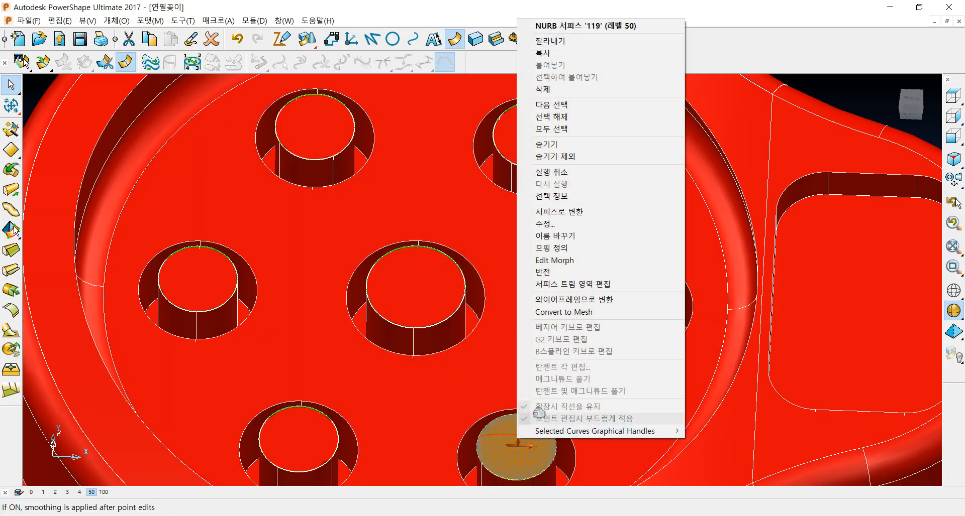
{"action": "left_click", "coordinate": [557, 282]}
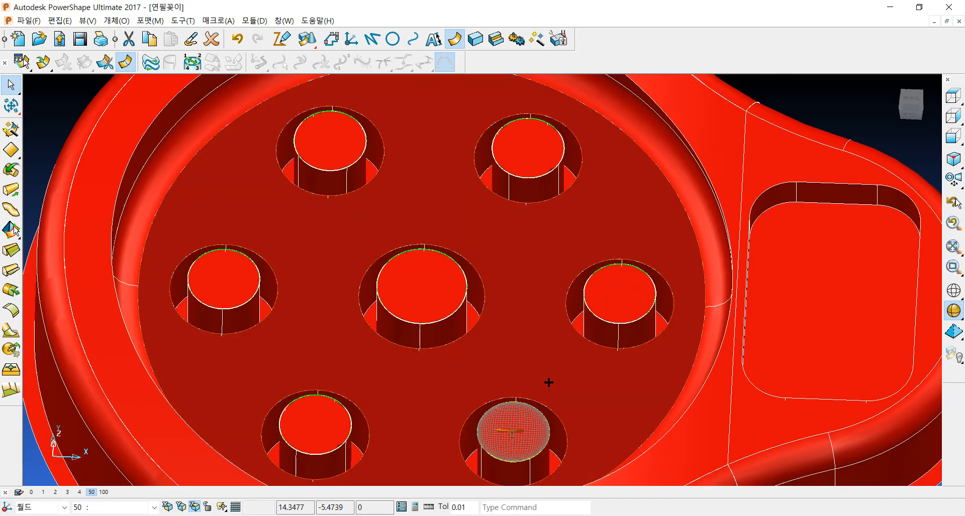
Step: Reverse the direction of the fill-in surfaces in the three rightmost holes of the side wall
{"action": "middle_click_drag", "start_coordinate": [549, 382], "coordinate": [589, 305]}
{"action": "scroll", "coordinate": [410, 446], "scroll_direction": "up", "scroll_amount": 3}
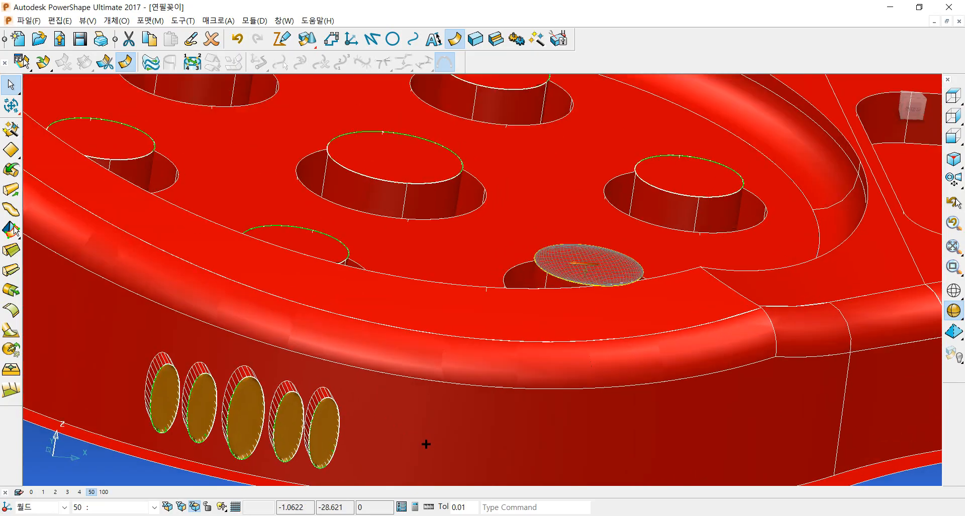
{"action": "middle_click_drag", "start_coordinate": [429, 443], "coordinate": [529, 326], "text": "shift"}
{"action": "scroll", "coordinate": [504, 321], "scroll_direction": "up", "scroll_amount": 6}
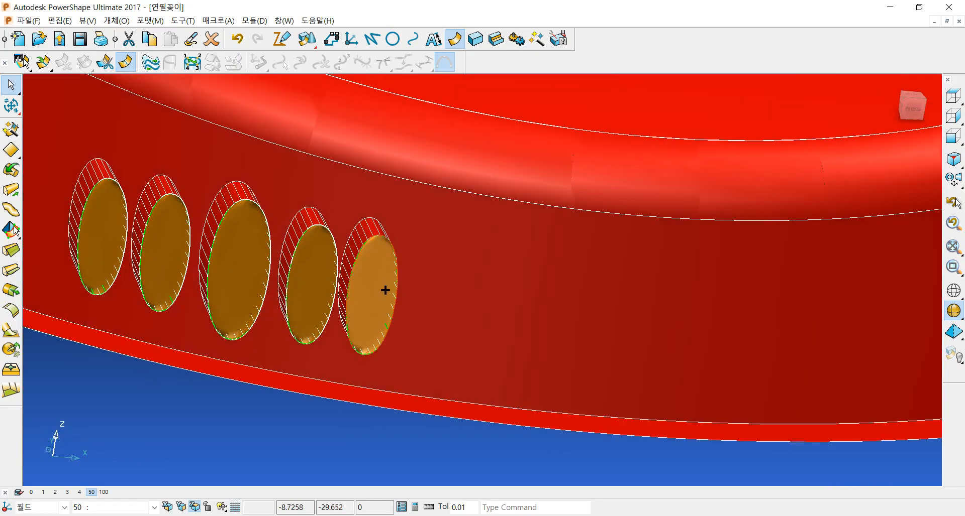
{"action": "right_click", "coordinate": [385, 290]}
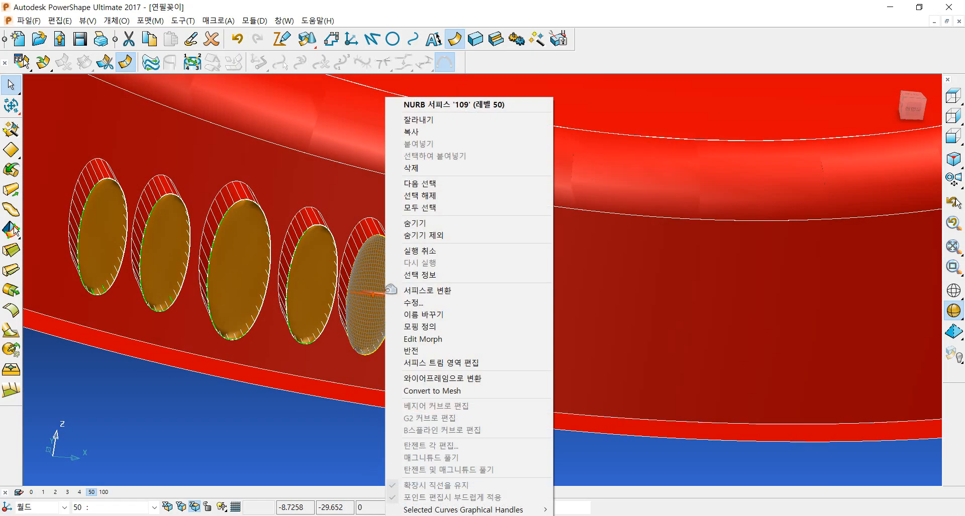
{"action": "left_click", "coordinate": [420, 352]}
{"action": "left_click", "coordinate": [305, 269]}
{"action": "right_click", "coordinate": [305, 269]}
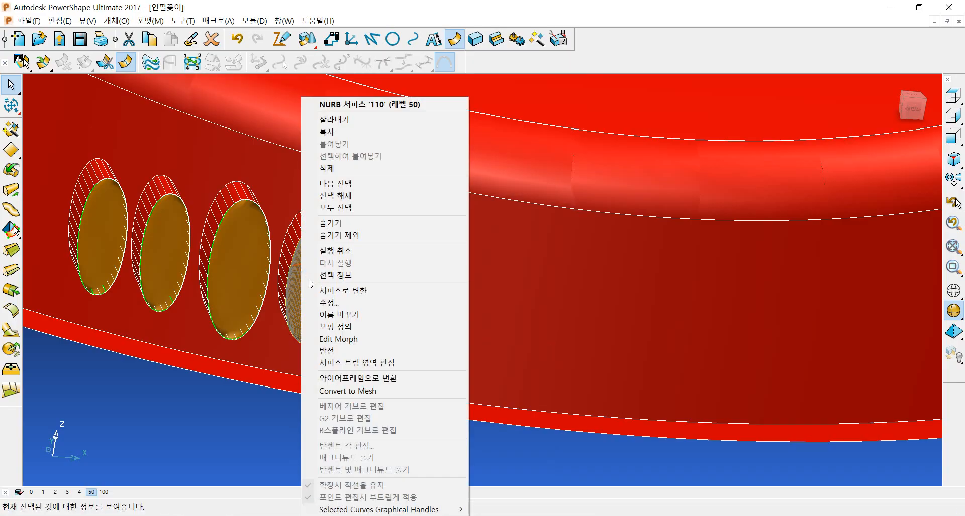
{"action": "left_click", "coordinate": [331, 357]}
{"action": "left_click", "coordinate": [248, 280]}
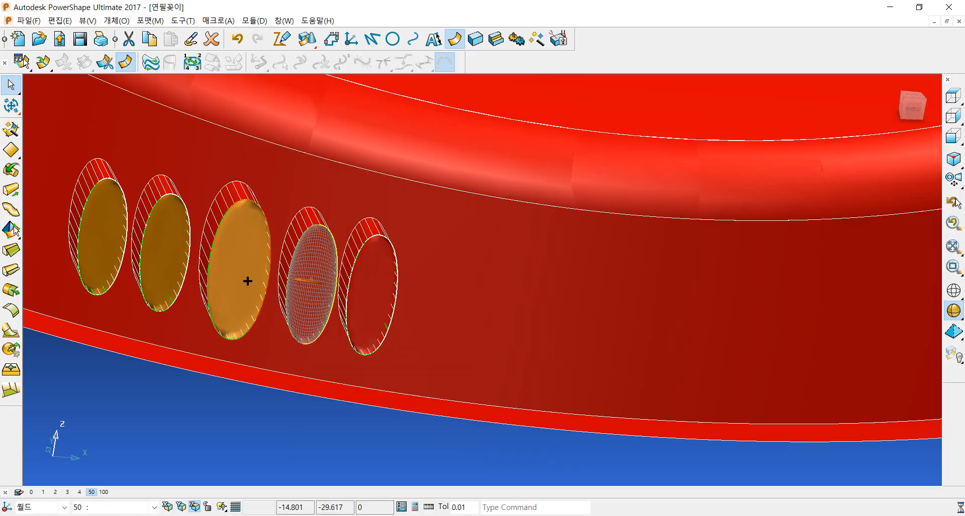
{"action": "right_click", "coordinate": [247, 280]}
{"action": "left_click", "coordinate": [282, 351]}
{"action": "left_click", "coordinate": [166, 237]}
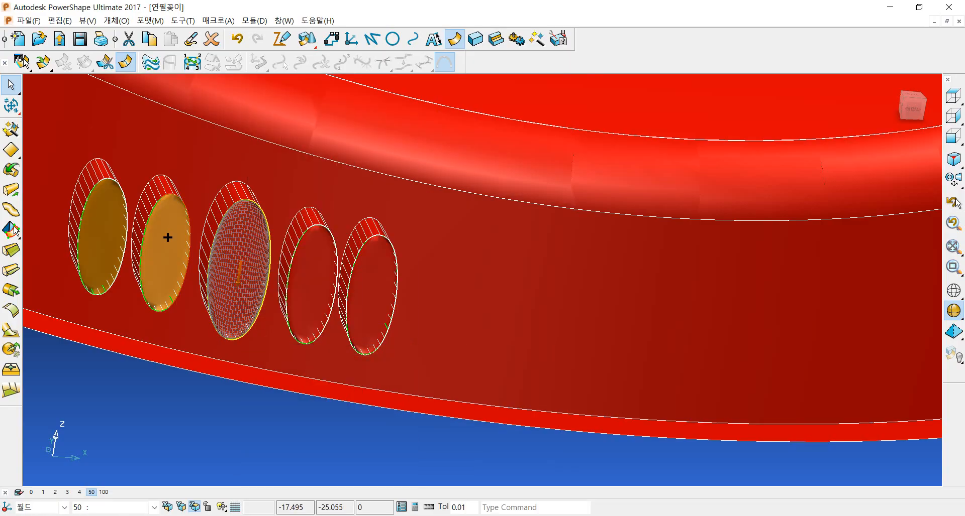
{"action": "right_click", "coordinate": [166, 237]}
{"action": "left_click", "coordinate": [224, 351]}
{"action": "left_click", "coordinate": [107, 221]}
{"action": "right_click", "coordinate": [108, 222]}
{"action": "left_click", "coordinate": [163, 363]}
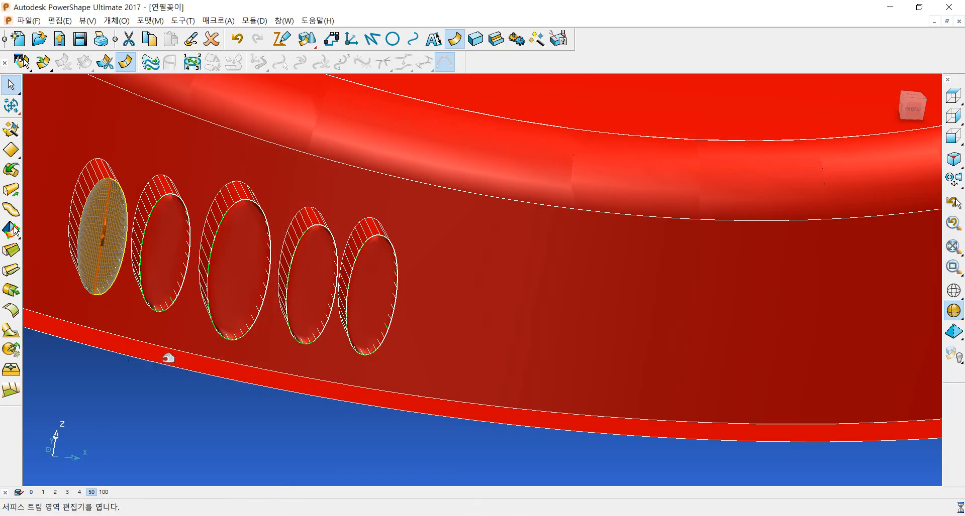
{"action": "right_click", "coordinate": [94, 232]}
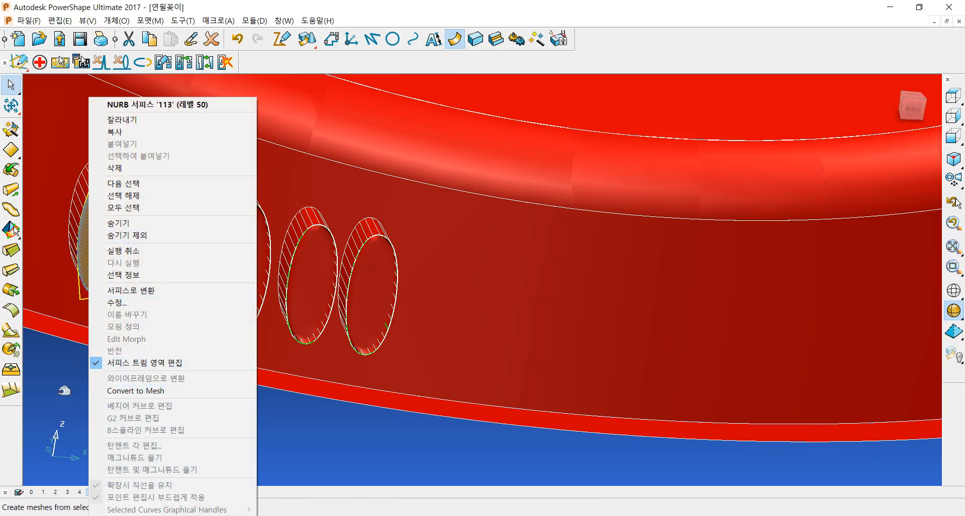
{"action": "left_click", "coordinate": [46, 382]}
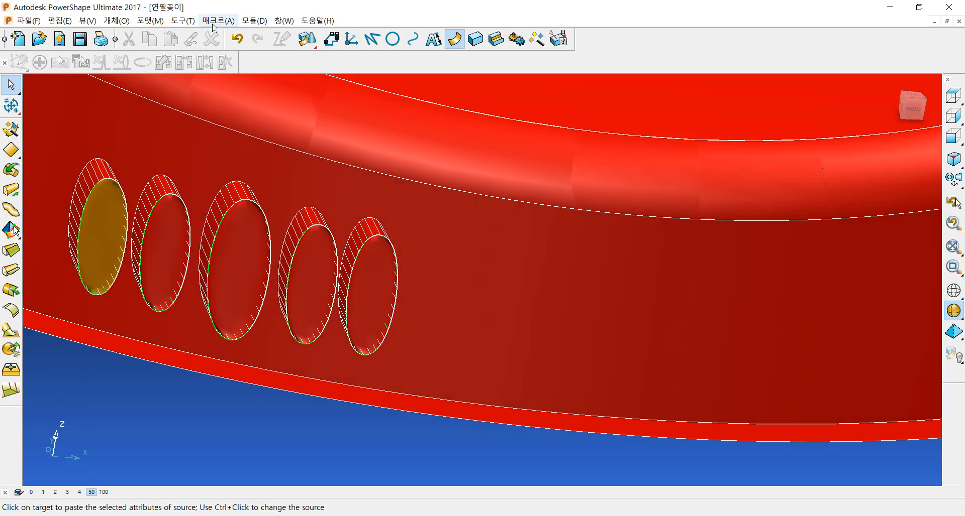
{"action": "left_click", "coordinate": [237, 38]}
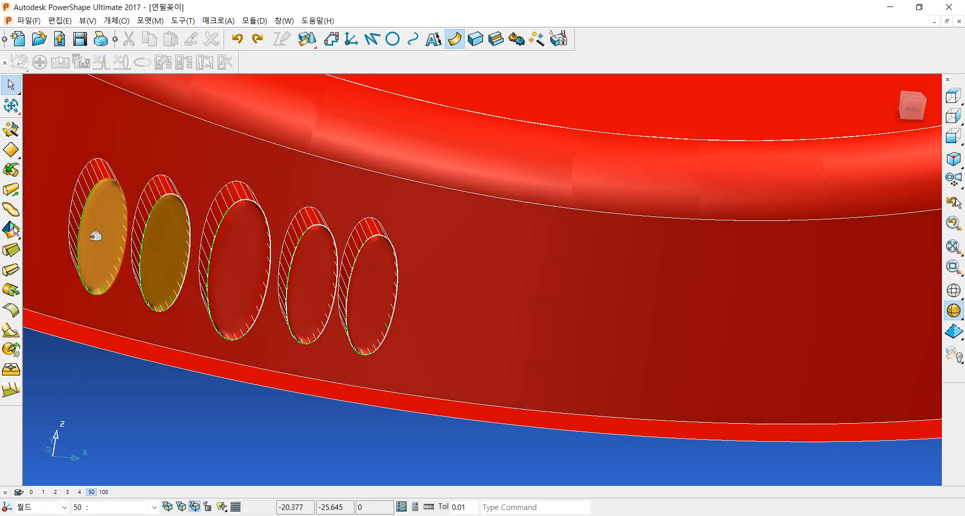
{"action": "right_click", "coordinate": [160, 257]}
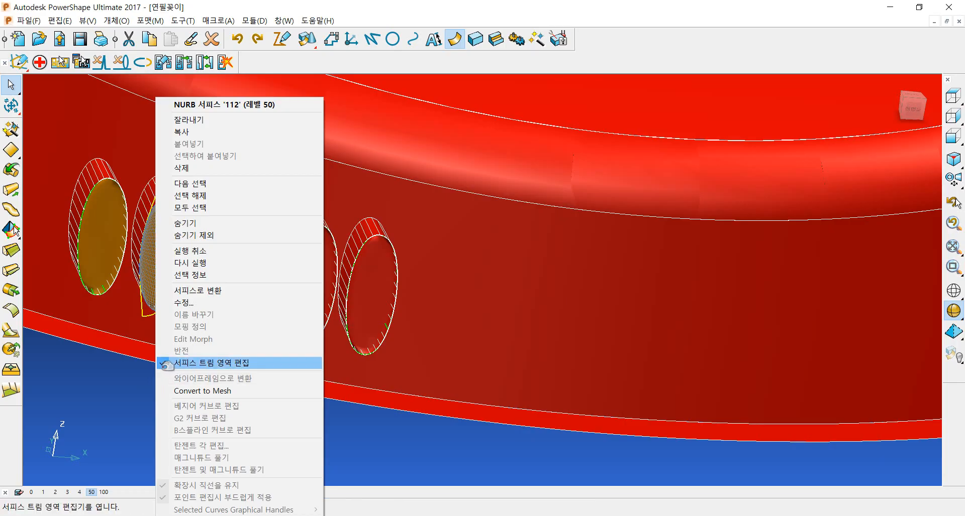
{"action": "left_click", "coordinate": [171, 364]}
Step: Reverse the direction of the fill-in surfaces in the two leftmost holes of the side wall
{"action": "right_click", "coordinate": [157, 241]}
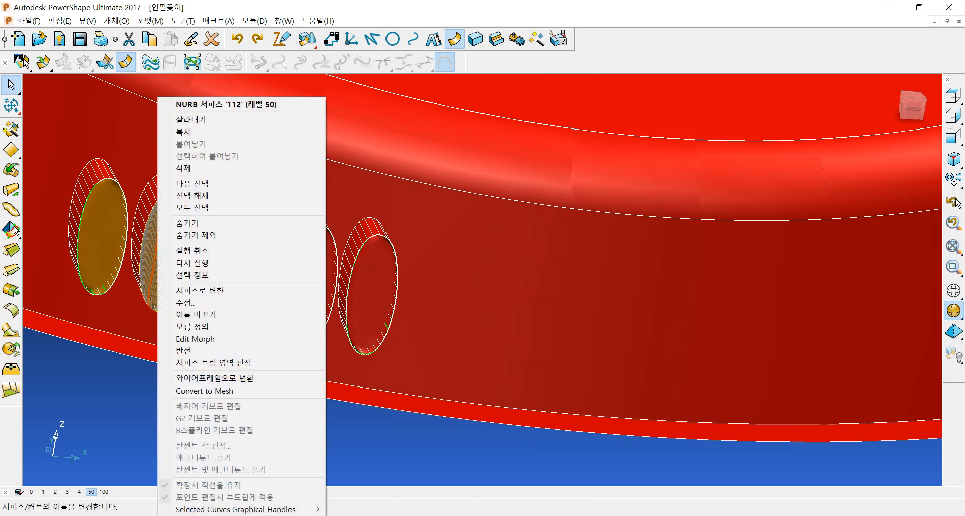
{"action": "left_click", "coordinate": [169, 350]}
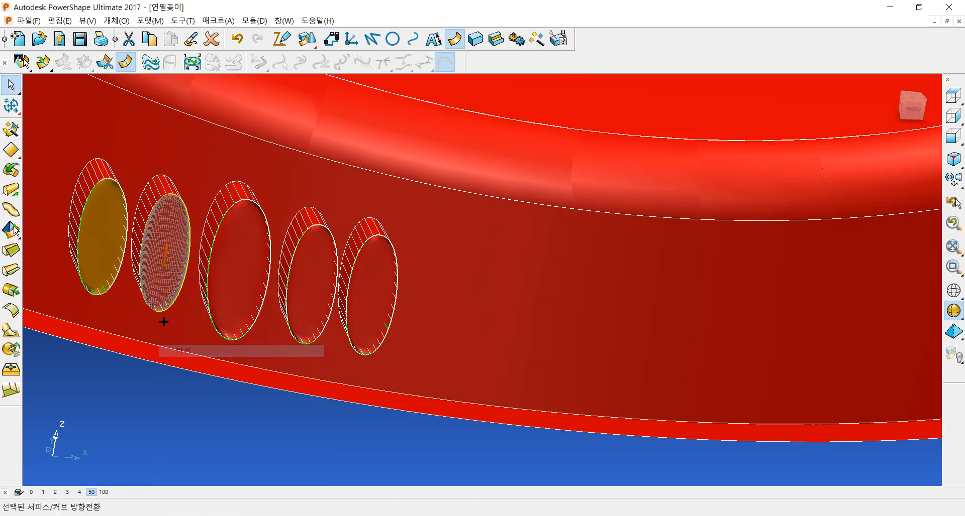
{"action": "right_click", "coordinate": [95, 232]}
{"action": "left_click", "coordinate": [135, 351]}
{"action": "left_click", "coordinate": [135, 350]}
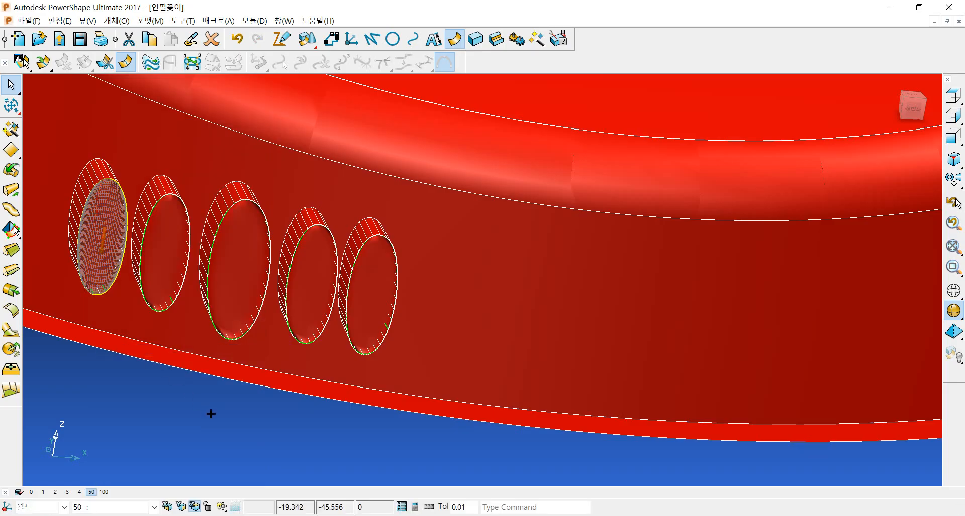
Step: Return to an isometric view of the whole model, hide level 50 and show level 100
{"action": "middle_click_drag", "start_coordinate": [337, 346], "coordinate": [337, 345]}
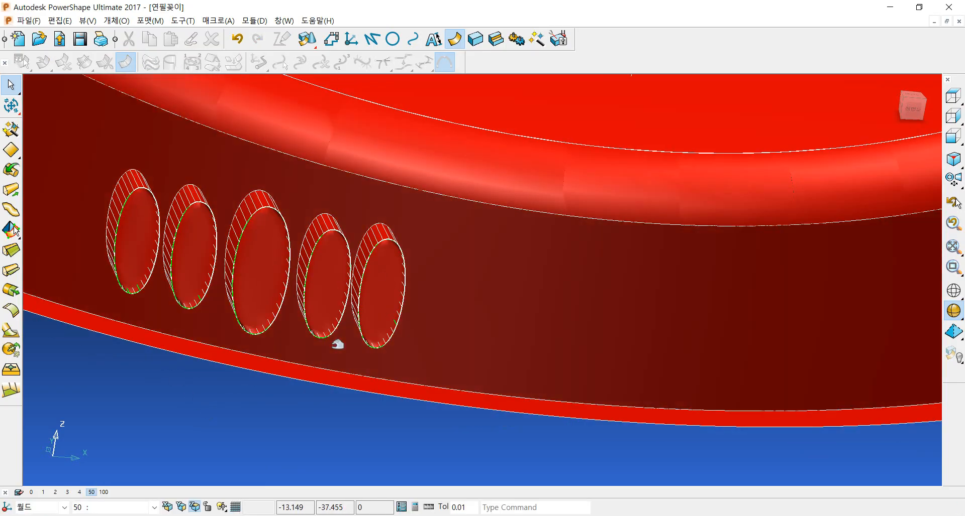
{"action": "key", "text": "ctrl+1"}
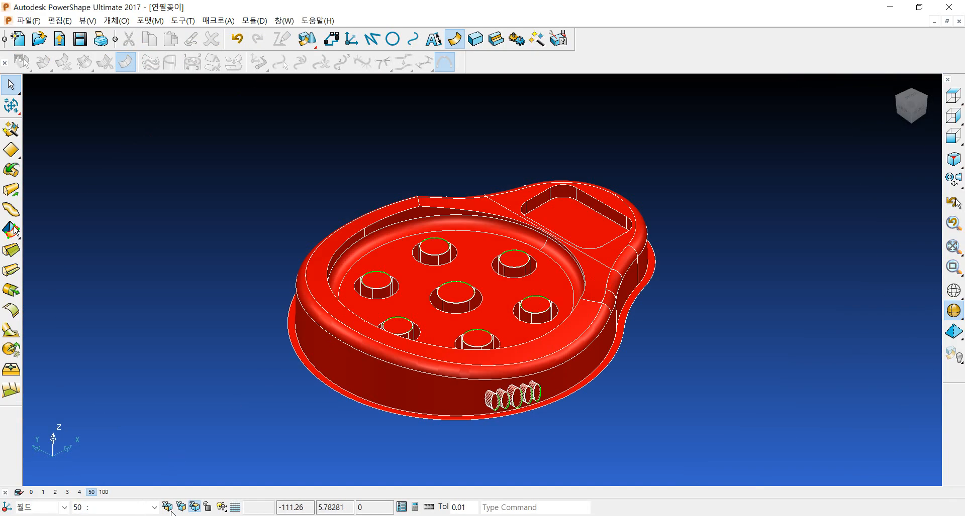
{"action": "left_click", "coordinate": [96, 494]}
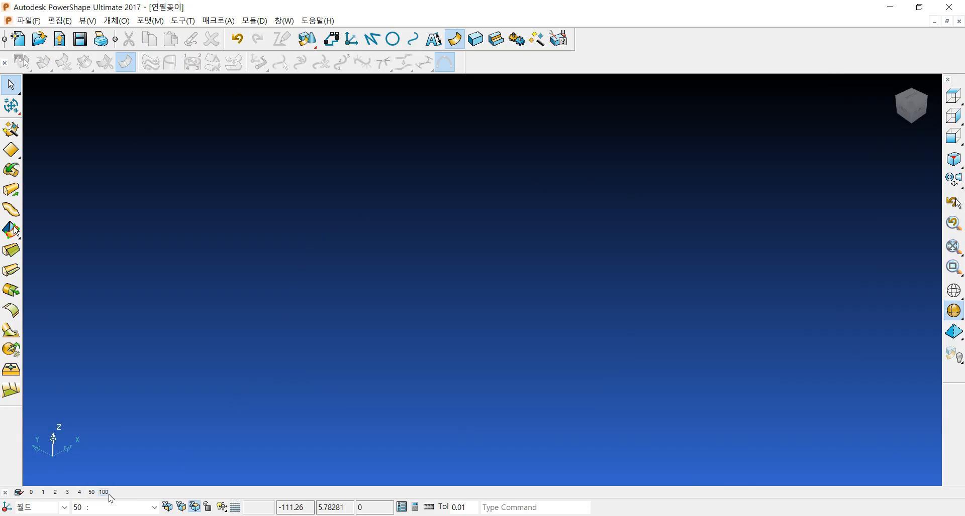
{"action": "left_click", "coordinate": [109, 494]}
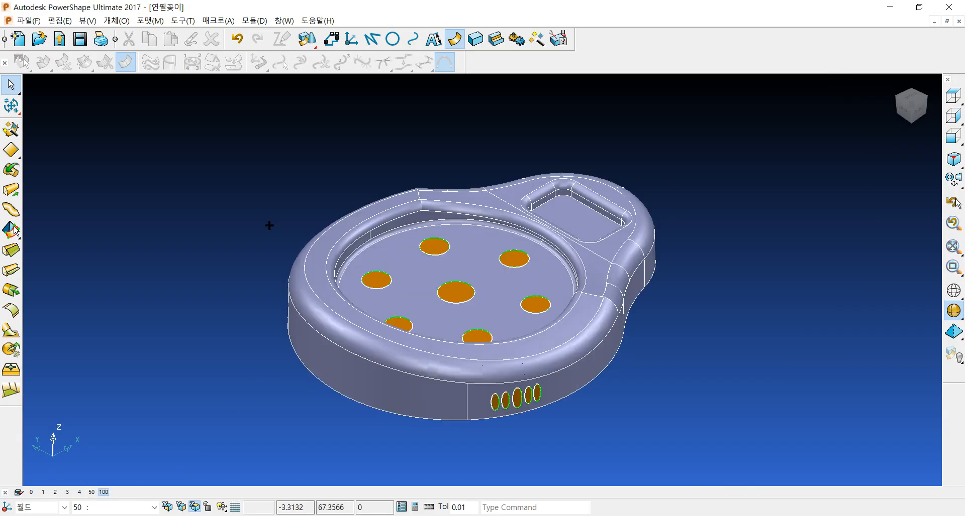